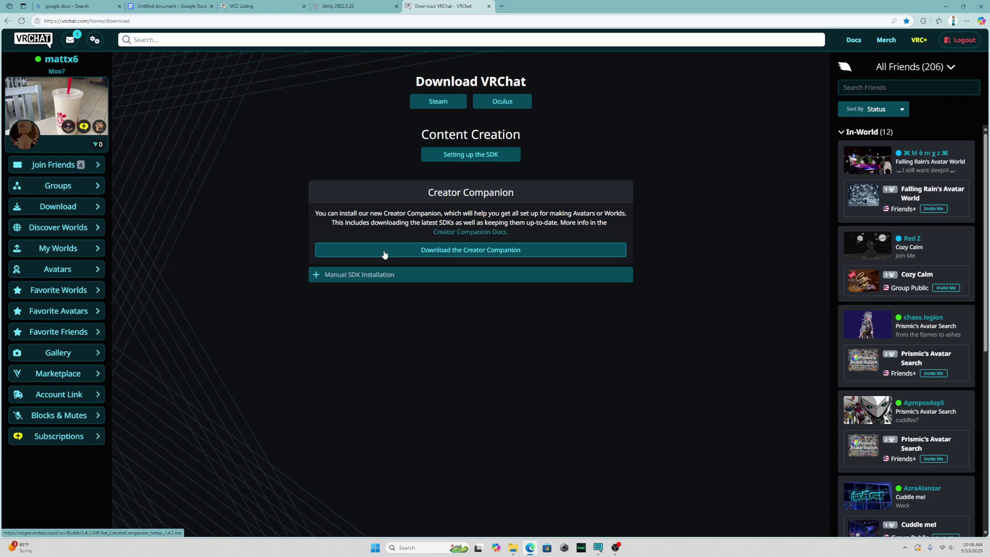
# Step: Switch to VRChat Creator Companion and create a project named Tutorial from the Unity 2022 Avatar Project template
pyautogui.click(387, 276)
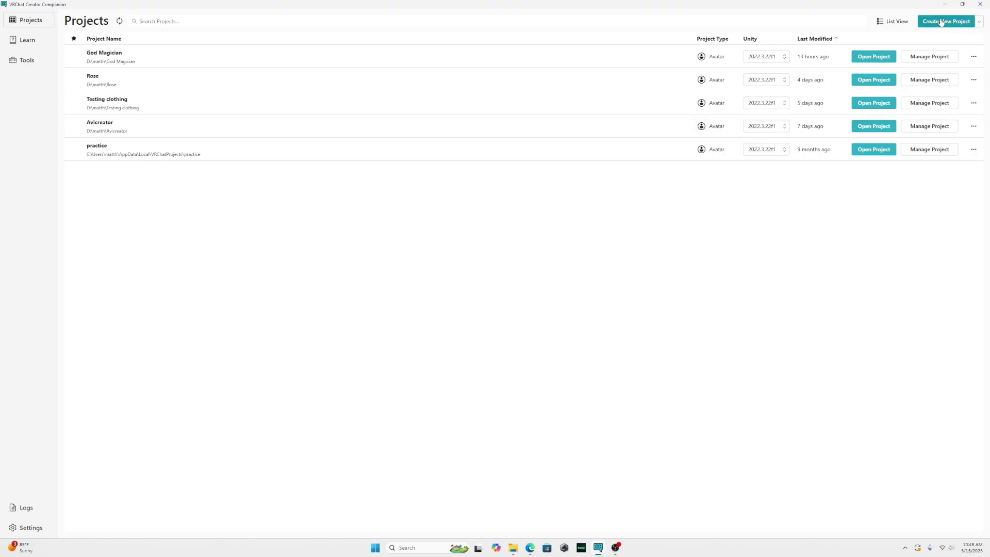
pyautogui.click(936, 22)
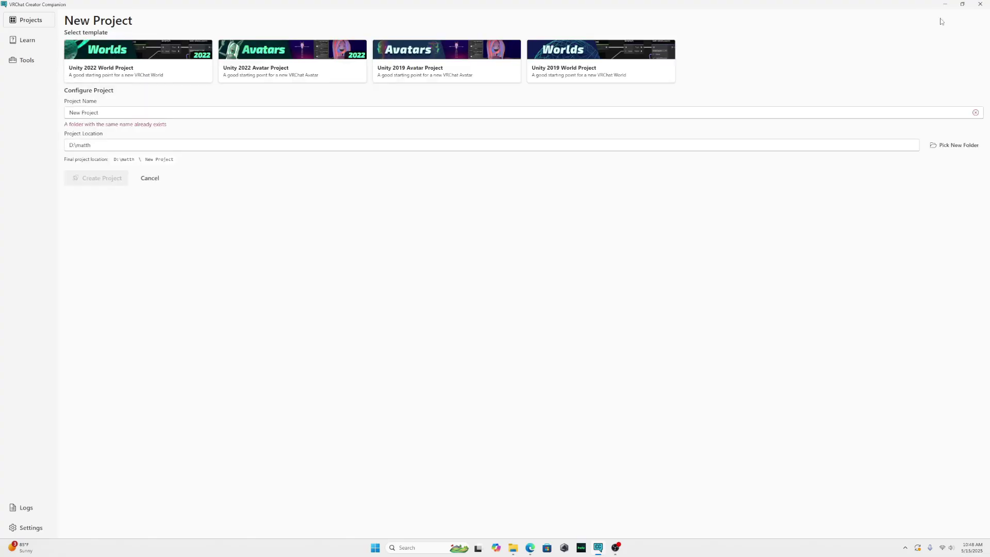
pyautogui.click(246, 68)
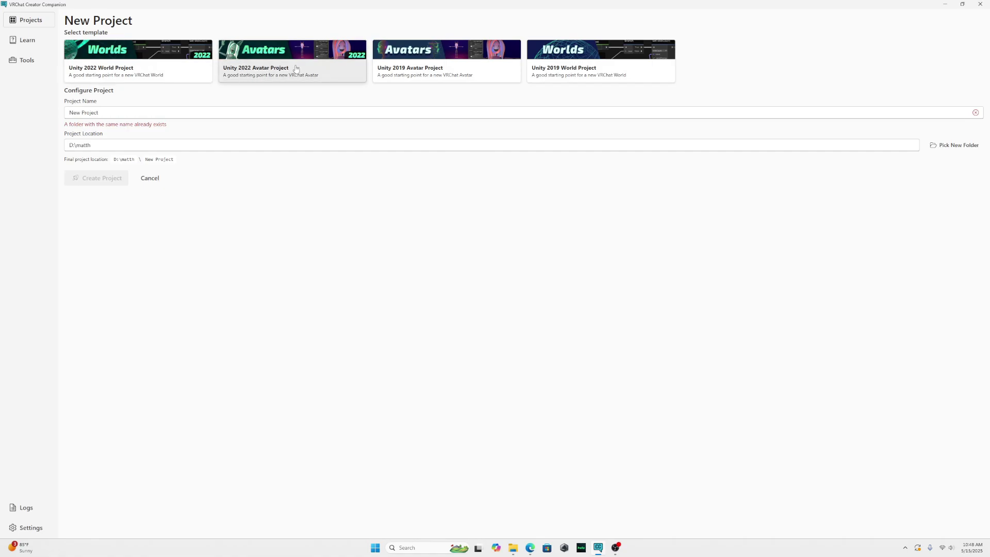
pyautogui.moveTo(151, 112); pyautogui.dragTo(61, 115)
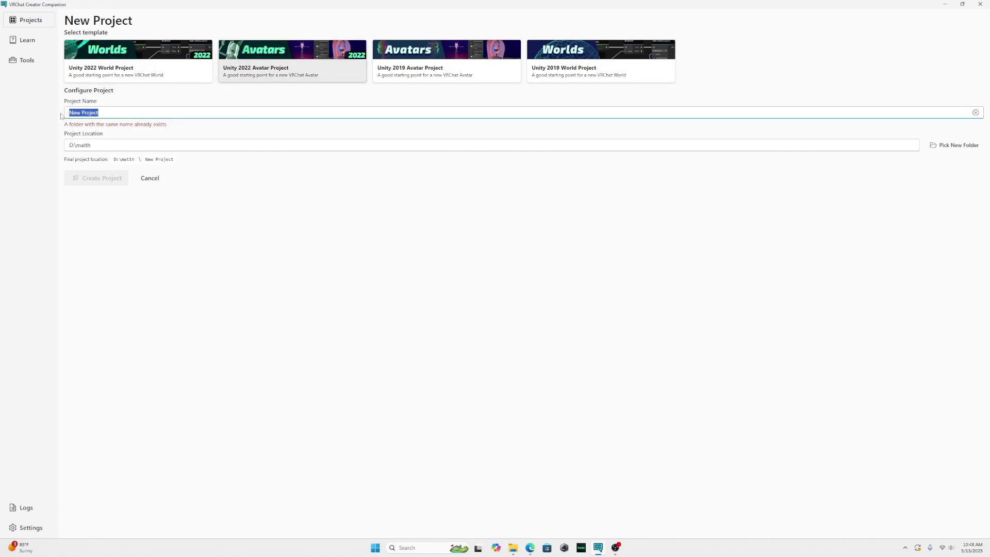
pyautogui.write('Tutorial')
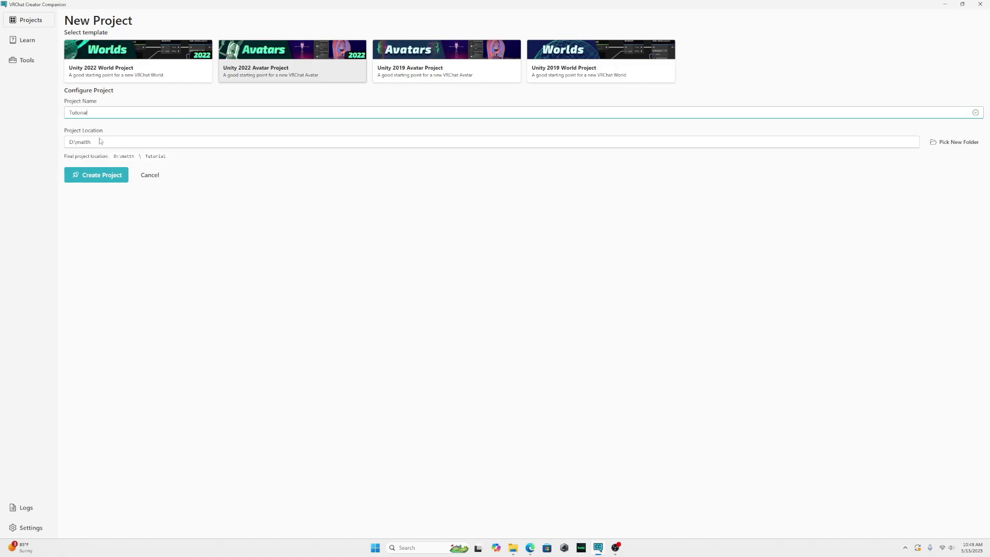
pyautogui.click(105, 176)
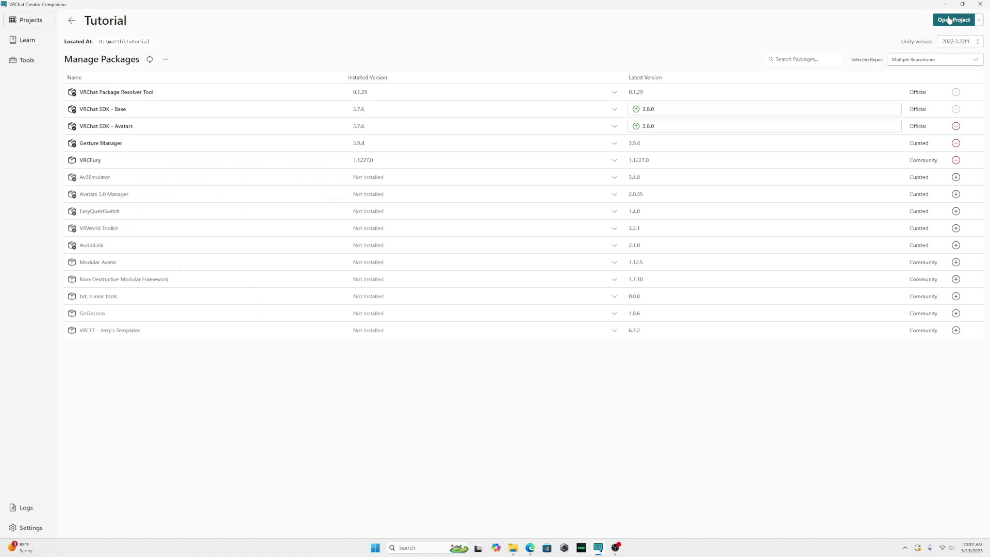
# Step: Open the Tutorial project in Unity and import the GodMagician avatar files from GodMagicianV1.2.zip
pyautogui.click(949, 20)
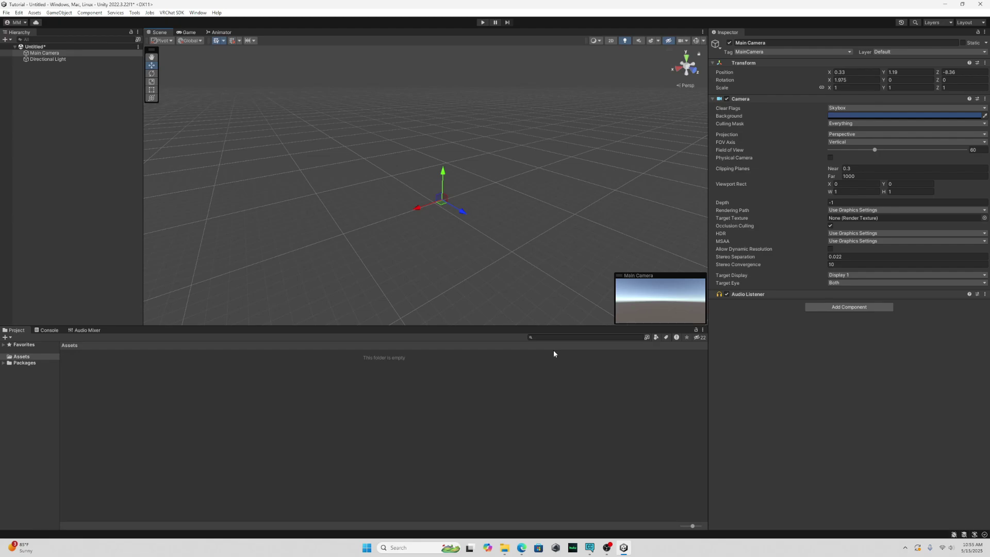
pyautogui.click(505, 547)
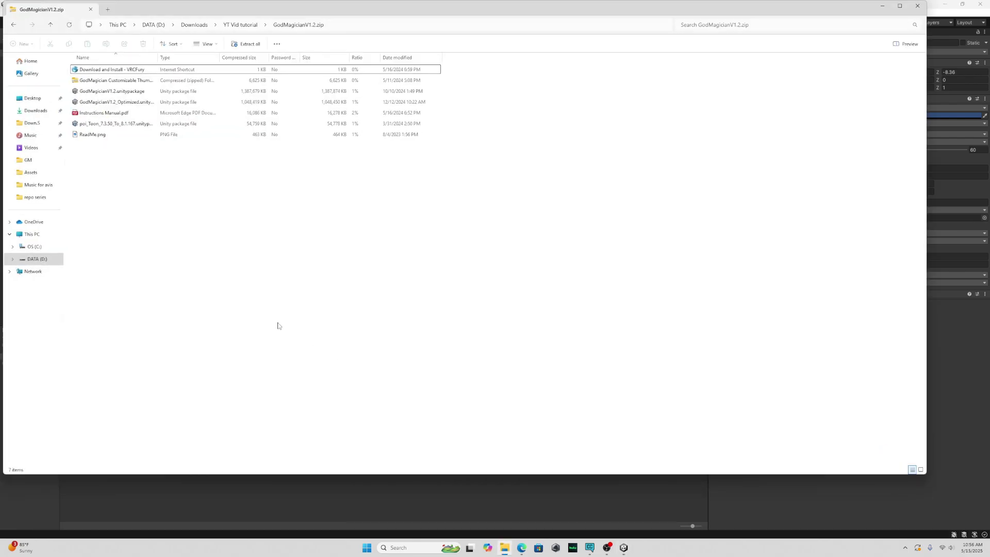
pyautogui.moveTo(121, 171); pyautogui.dragTo(234, 195)
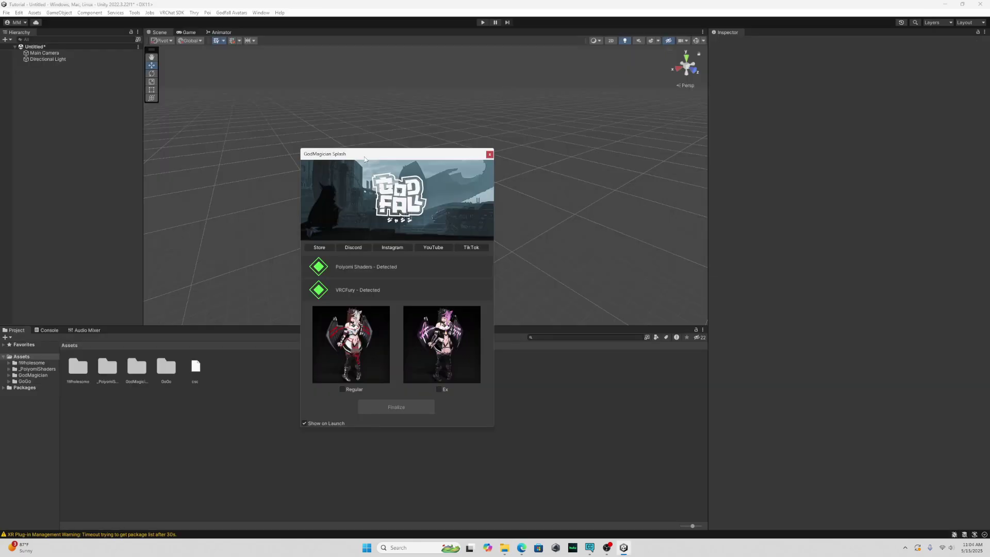
# Step: Choose the Ex version in the GodMagician setup and finalize it to bring the avatar into the scene
pyautogui.click(439, 389)
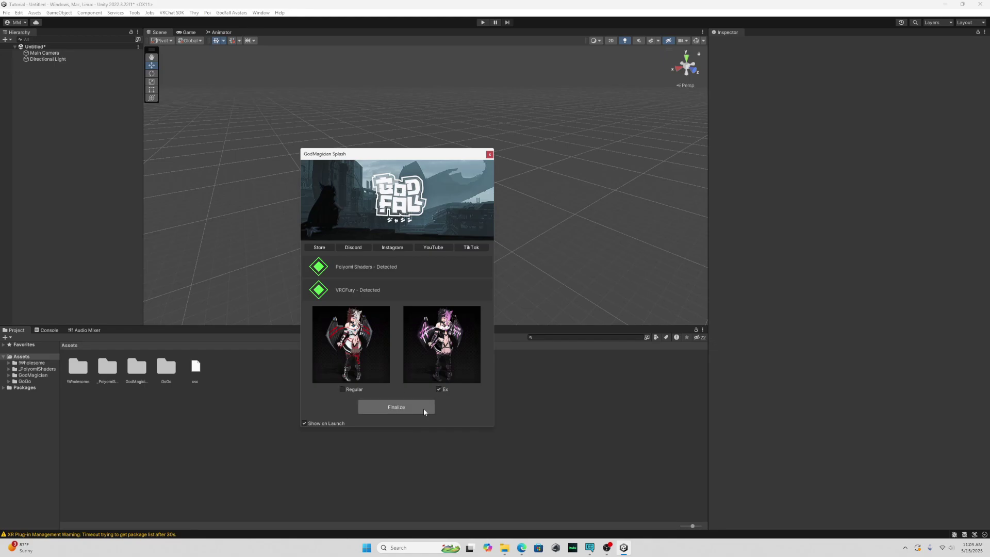
pyautogui.click(423, 407)
pyautogui.moveTo(530, 228); pyautogui.dragTo(440, 161, button='middle')
pyautogui.scroll(3, 509, 204)
# Step: Set the Main Camera's position to 0, 0, 0 and its X and Z rotation to 180, and adjust its placement by hand
pyautogui.click(50, 53)
pyautogui.moveTo(334, 160); pyautogui.dragTo(367, 202)
pyautogui.click(855, 73)
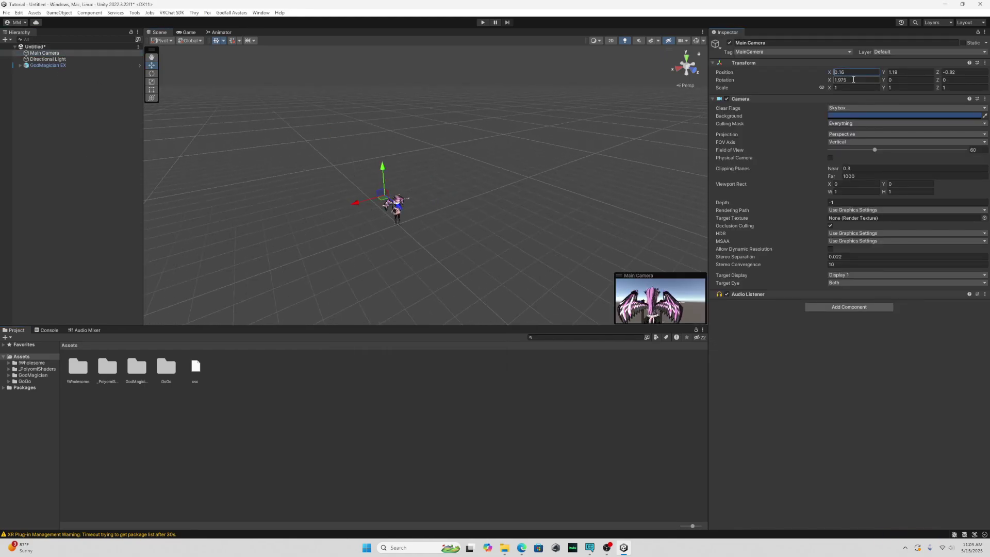
pyautogui.write('0')
pyautogui.press('Tab')
pyautogui.press('0')
pyautogui.press('Tab')
pyautogui.write('0')
pyautogui.press('Tab')
pyautogui.write('180')
pyautogui.press('Tab')
pyautogui.press('Tab')
pyautogui.write('180')
pyautogui.moveTo(414, 238); pyautogui.dragTo(408, 208)
pyautogui.click(321, 225)
# Step: Add the Gesture Manager Emulator to the scene
pyautogui.click(134, 12)
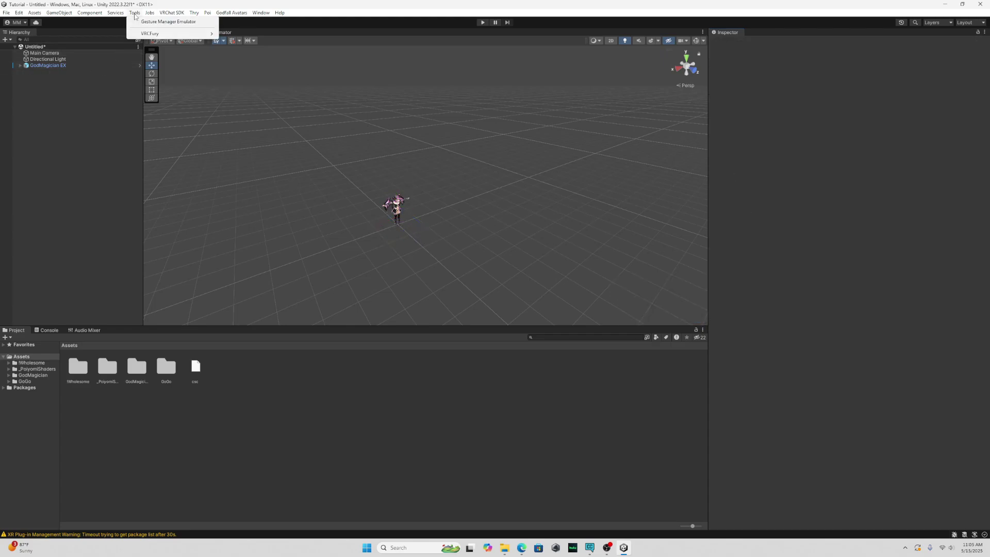
pyautogui.click(137, 31)
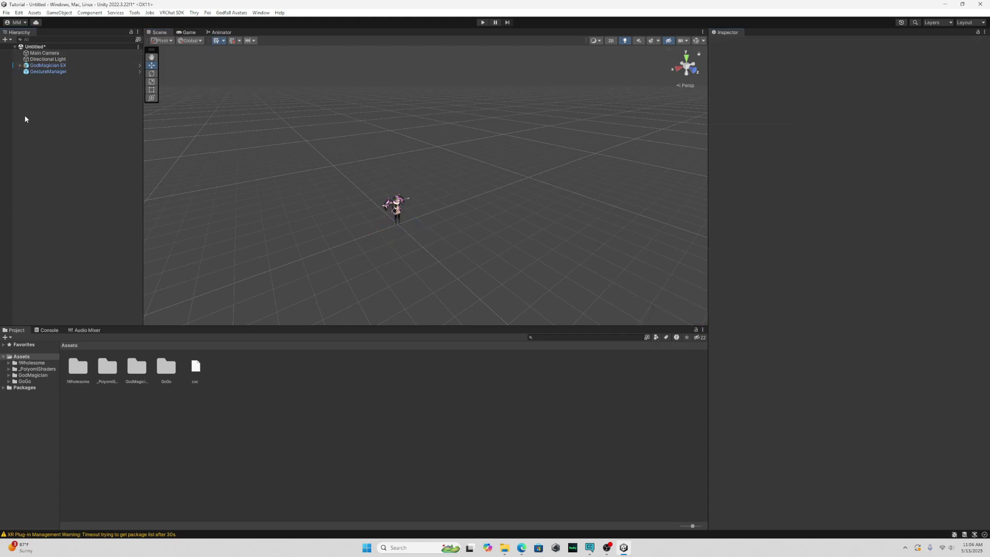
# Step: Import the dance asset packages into the project and open the Shadow's Dance Pack 5 folder inside Dance Animations
pyautogui.click(505, 549)
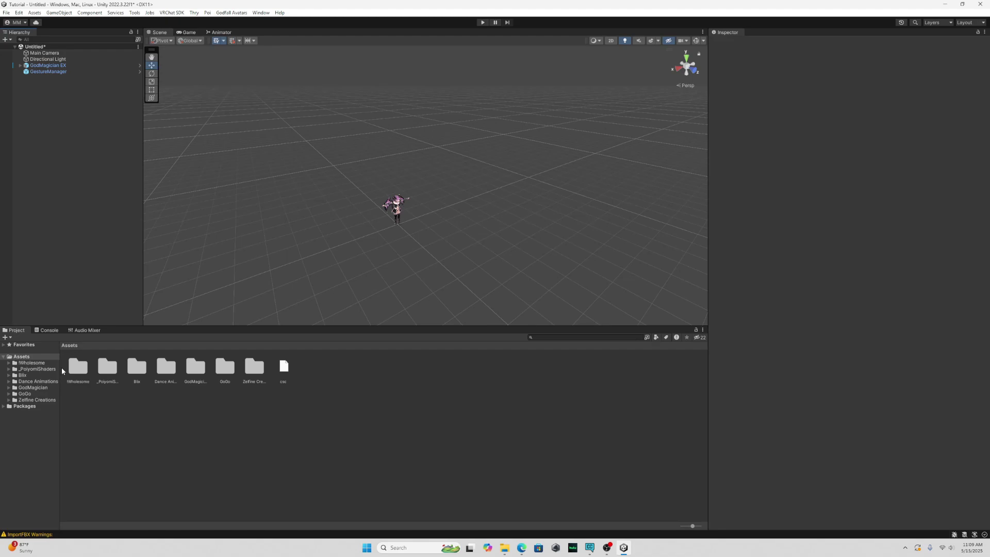
pyautogui.click(37, 382)
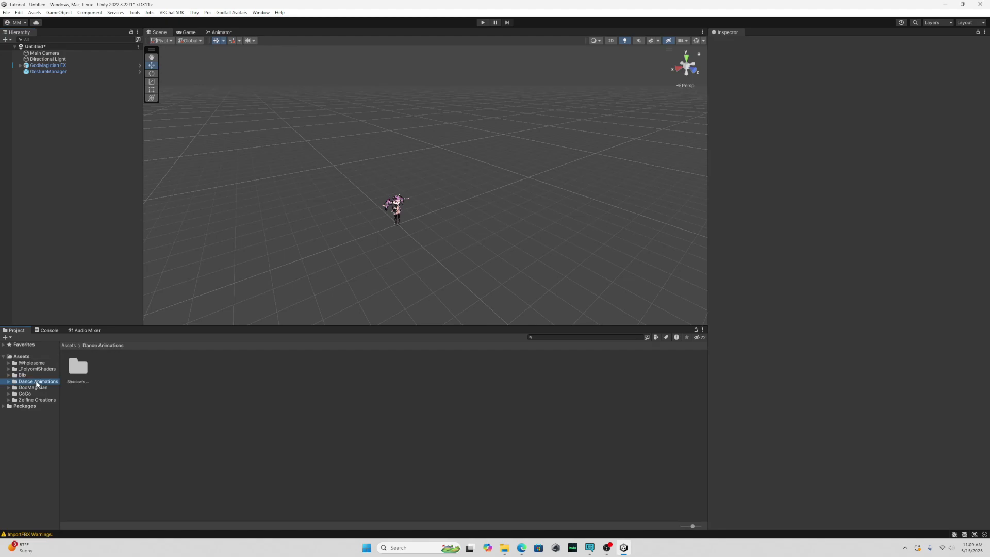
pyautogui.click(78, 369)
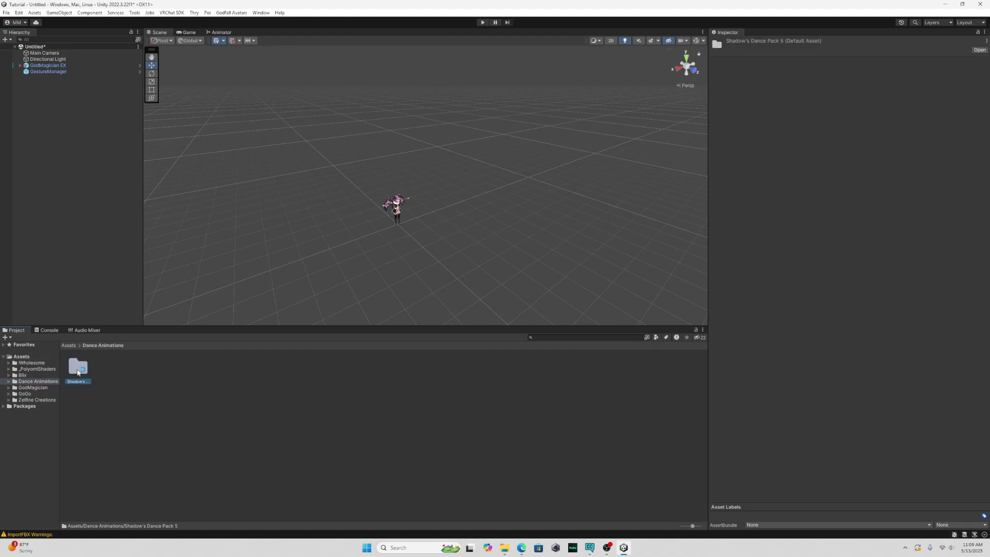
pyautogui.doubleClick(78, 369)
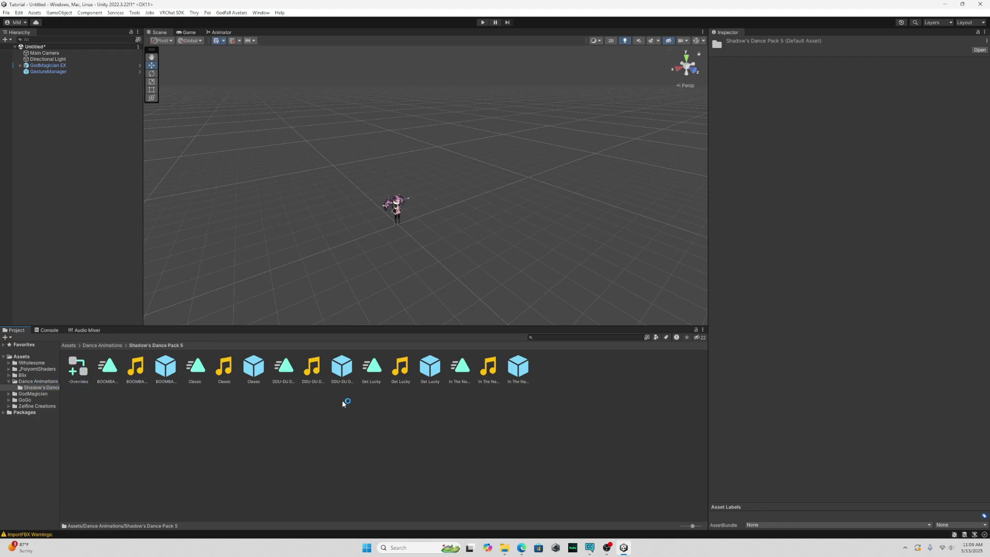
# Step: Preview the In The Name of Love audio clip, enable Load In Background for it, and apply the import settings
pyautogui.click(487, 369)
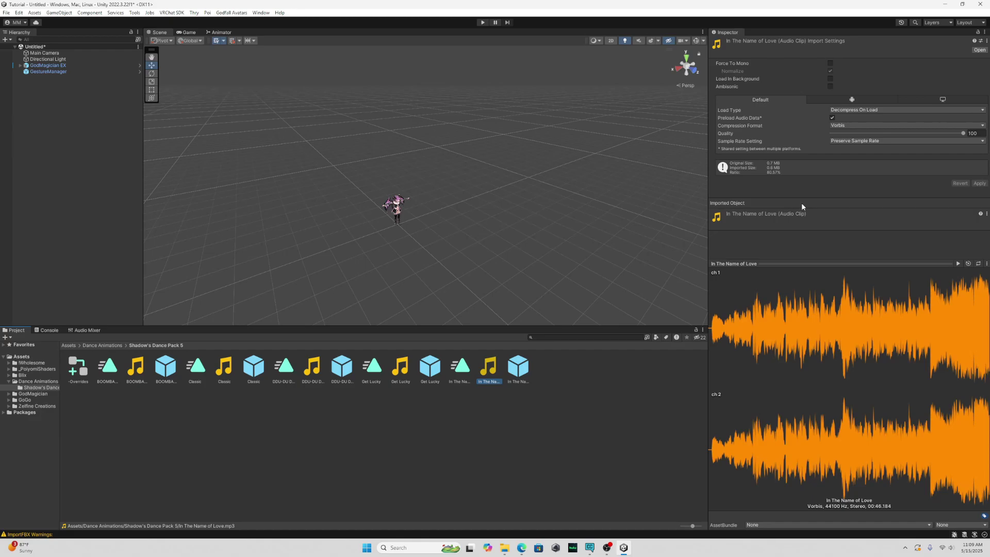
pyautogui.click(958, 264)
pyautogui.click(830, 79)
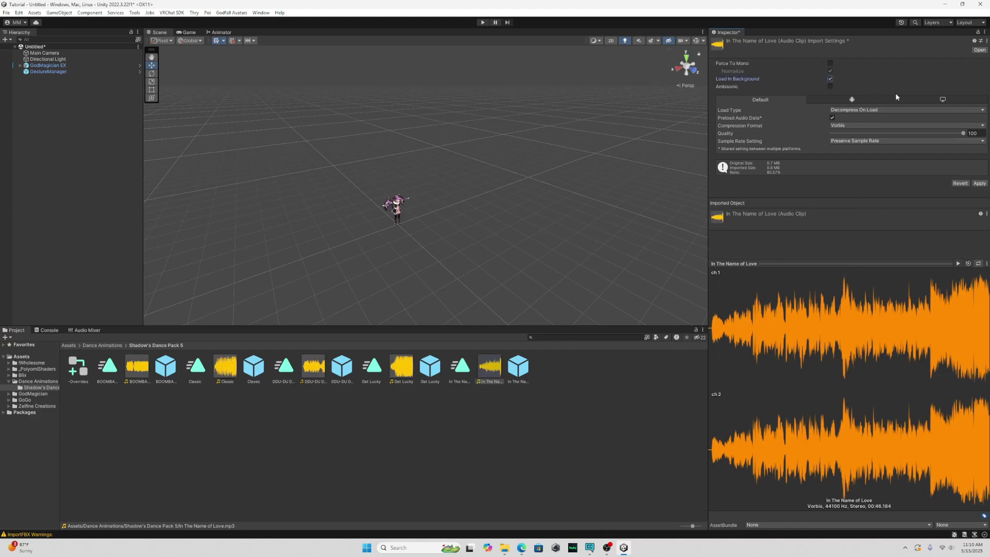
pyautogui.click(983, 184)
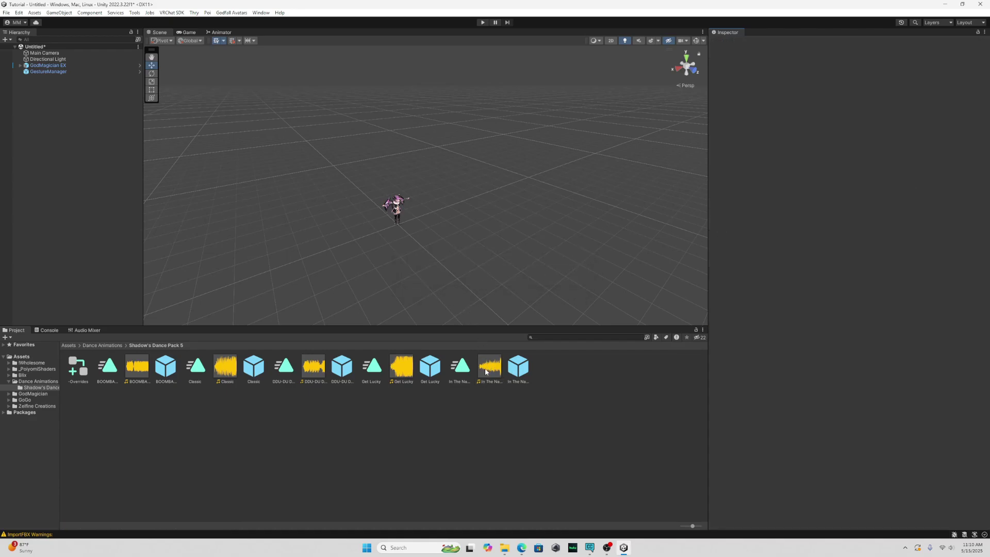
# Step: Add the In The Name of Love audio clip to the scene as an object and lower its volume to about 0.29
pyautogui.moveTo(490, 369); pyautogui.dragTo(39, 119)
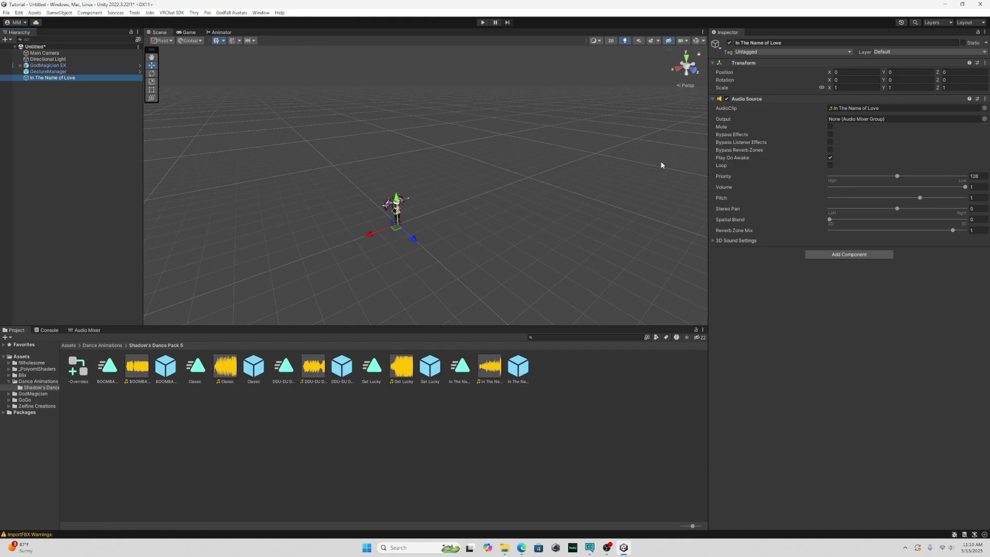
pyautogui.moveTo(962, 191); pyautogui.dragTo(871, 191)
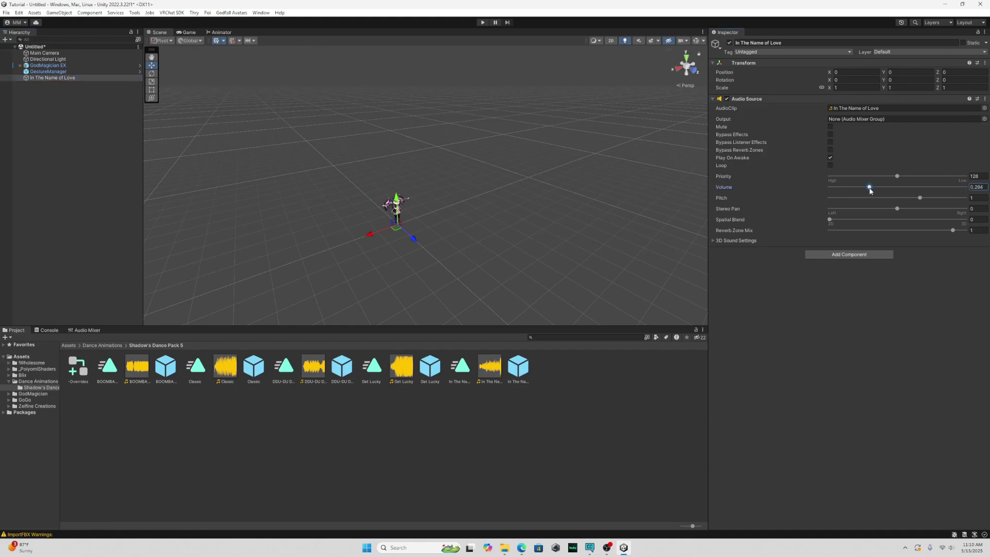
# Step: Add a VRCFury Toggle component to the In The Name of Love audio object with Animation Clip and Object Toggle actions
pyautogui.click(853, 255)
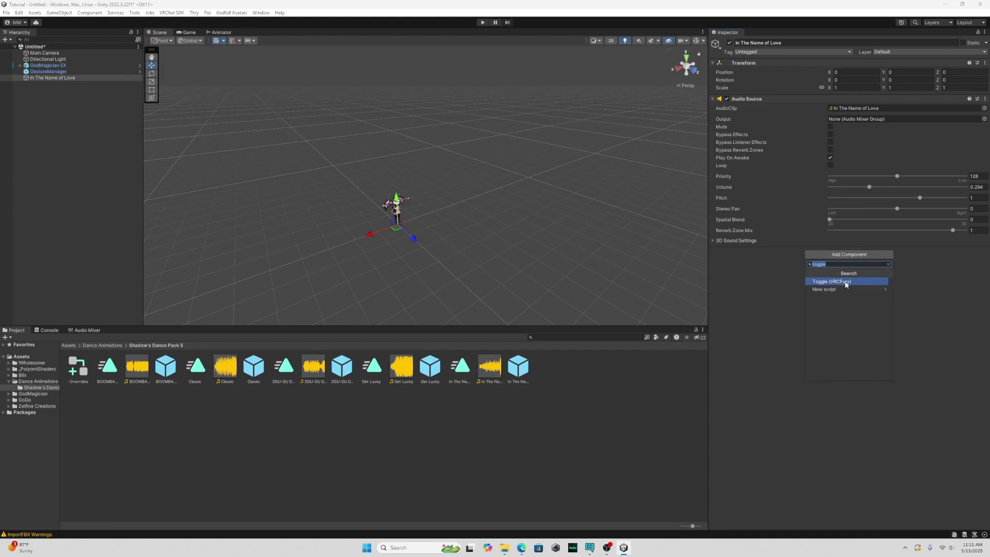
pyautogui.click(845, 282)
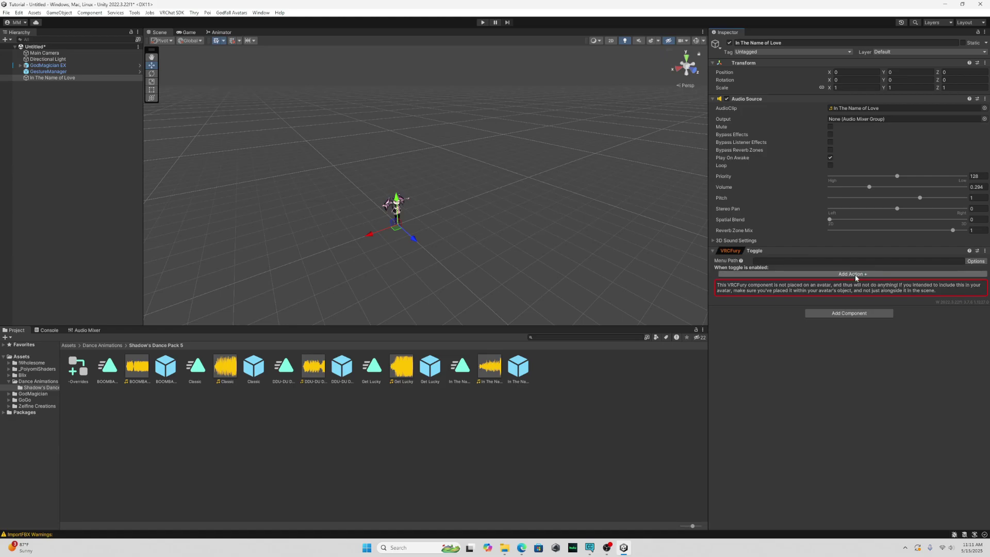
pyautogui.click(856, 275)
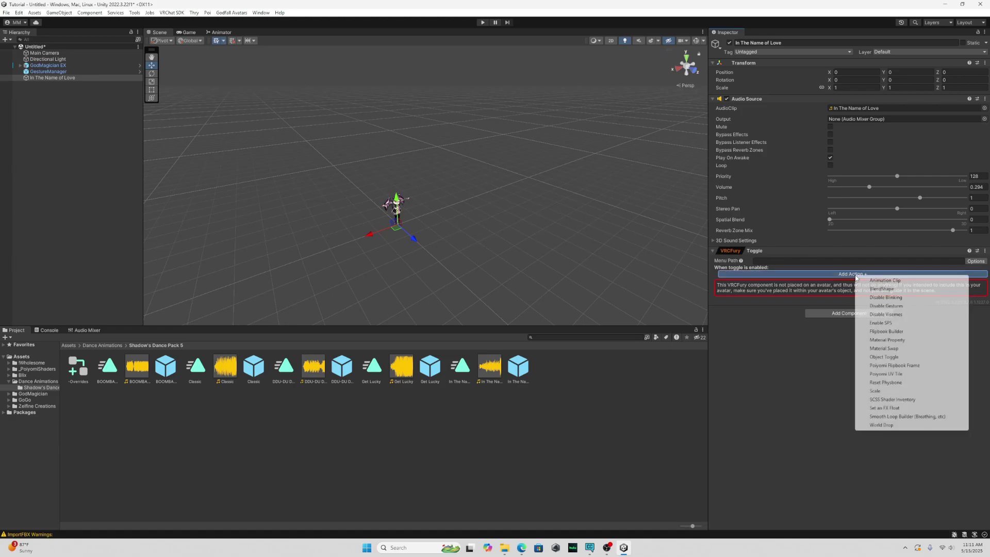
pyautogui.click(884, 281)
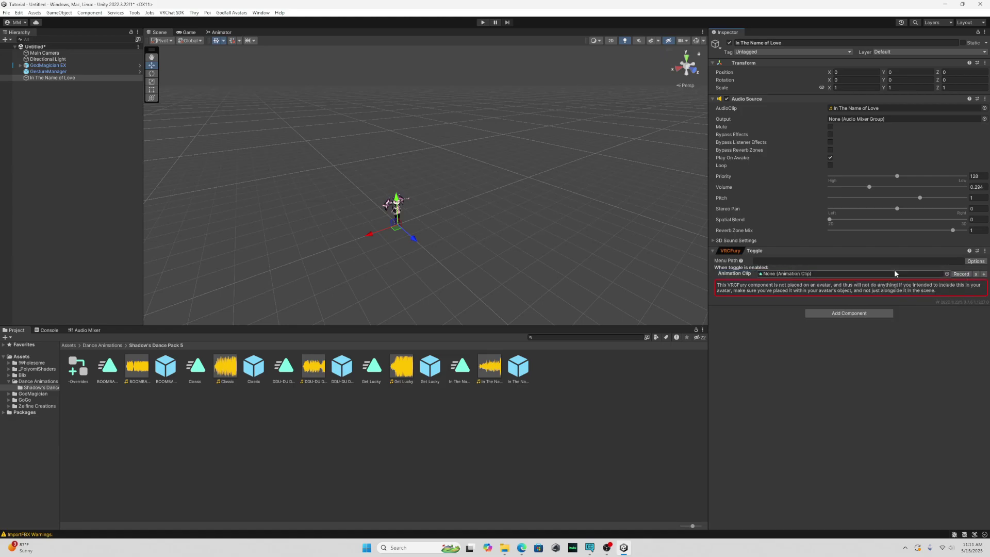
pyautogui.click(983, 274)
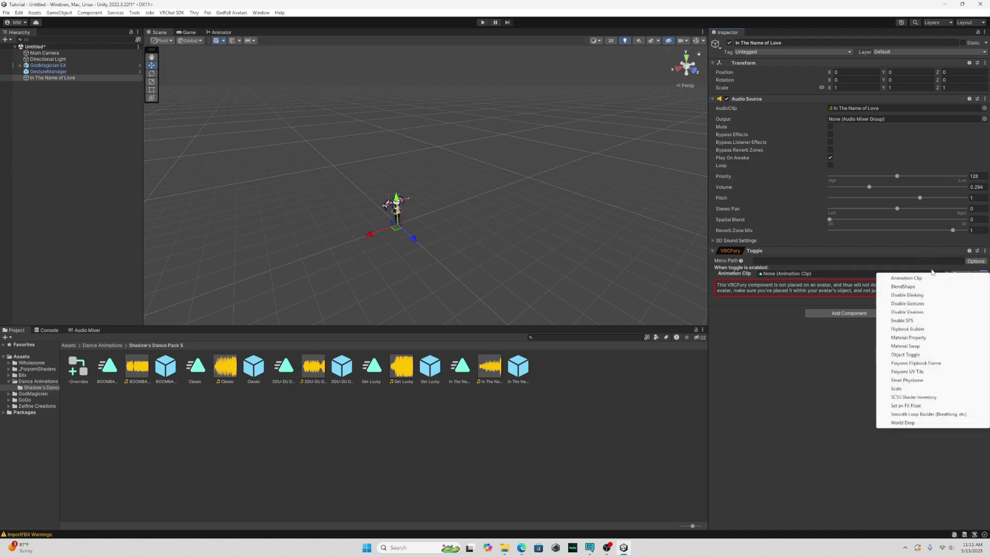
pyautogui.click(909, 355)
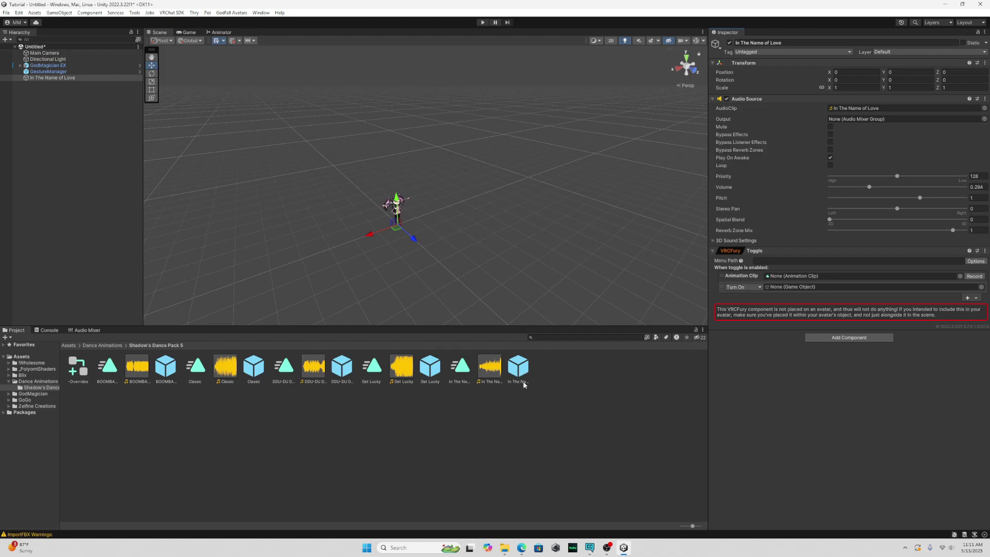
# Step: Add the dance pack's In The Name Of Love prefab to the scene and mute its Audio Source
pyautogui.moveTo(519, 367); pyautogui.dragTo(46, 102)
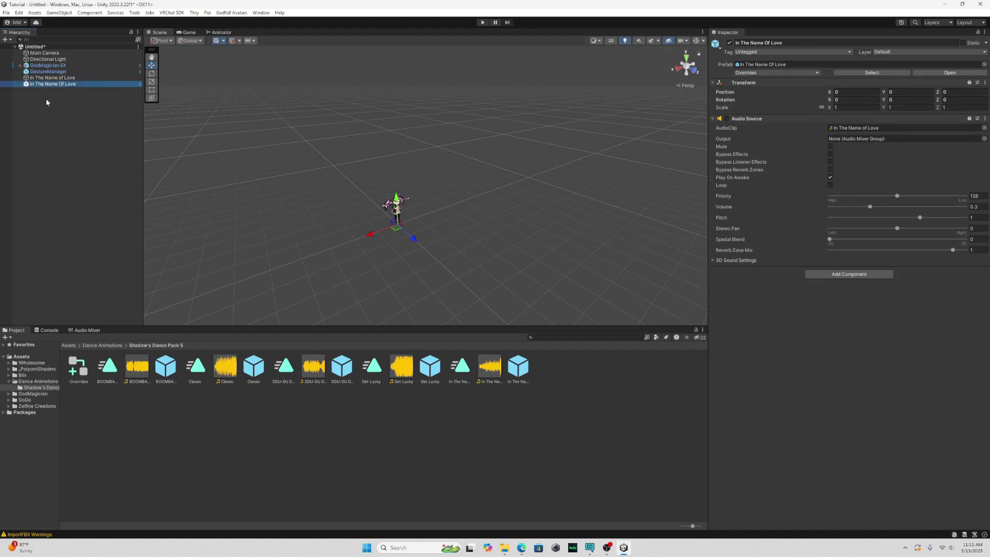
pyautogui.click(48, 98)
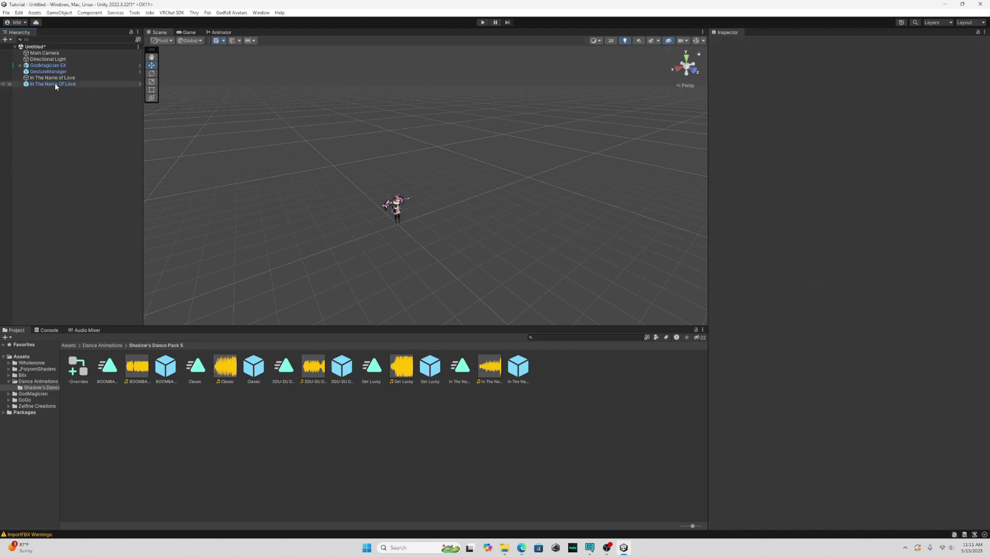
pyautogui.click(57, 77)
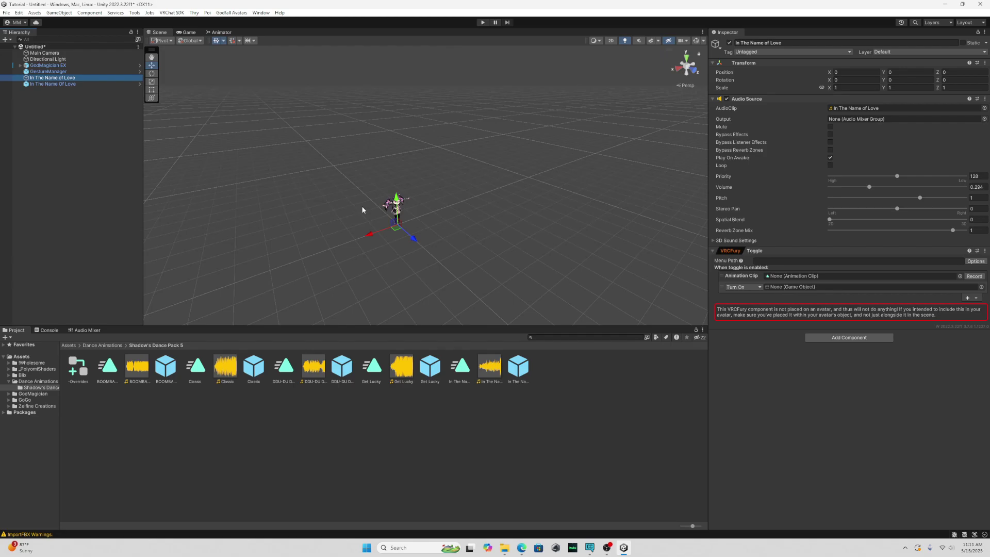
pyautogui.click(54, 85)
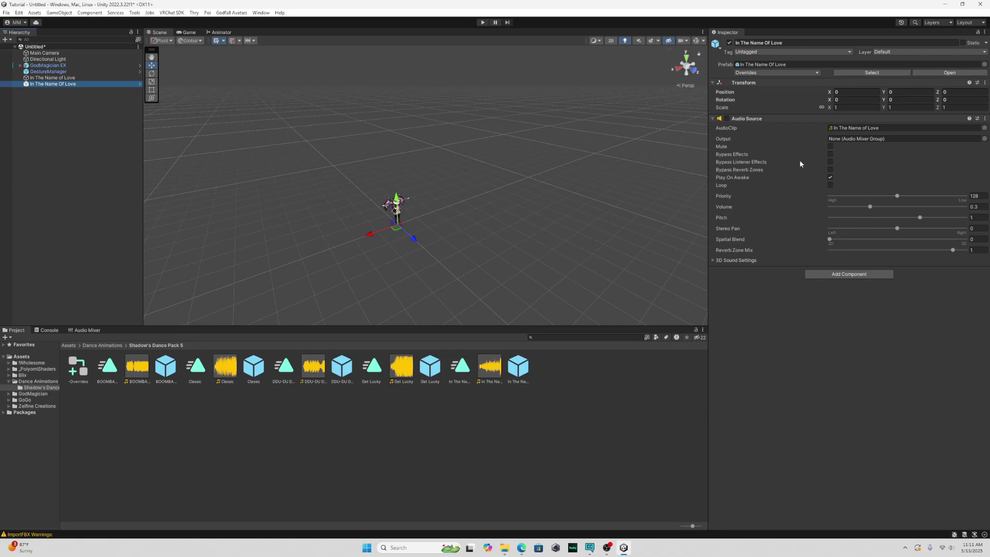
pyautogui.click(830, 148)
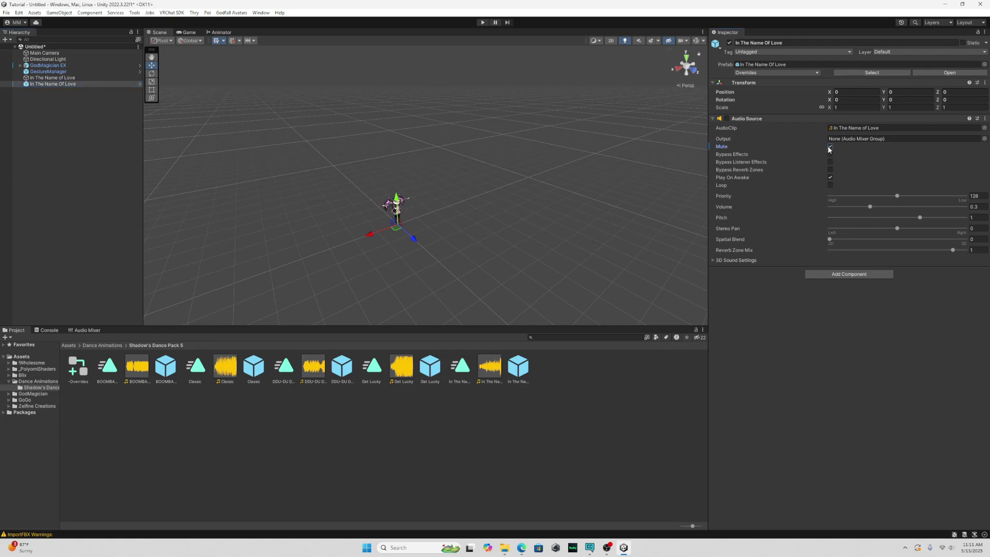
# Step: Assign the In The Name of Love animation clip and the In The Name of Love audio object to the VRCFury toggle's actions
pyautogui.click(38, 78)
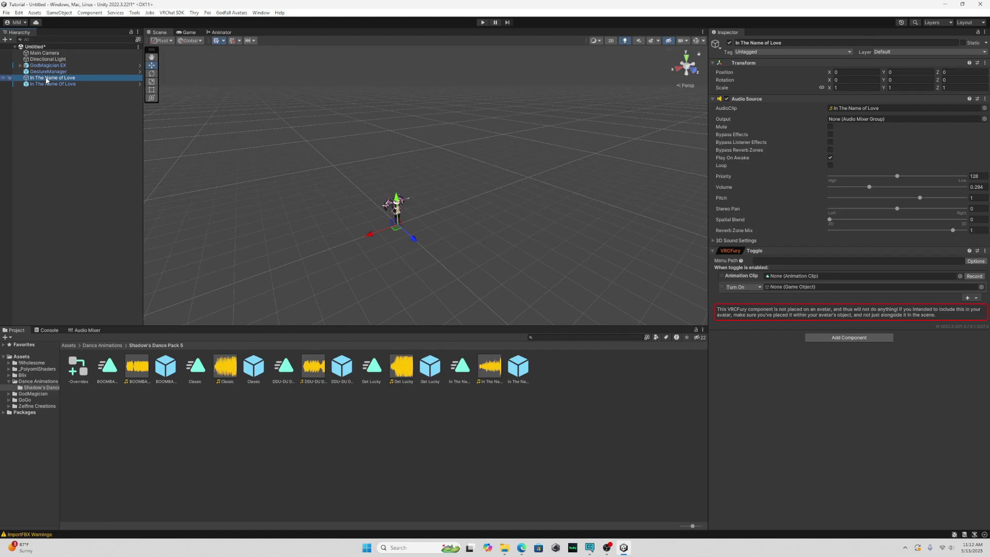
pyautogui.moveTo(46, 79); pyautogui.dragTo(300, 99)
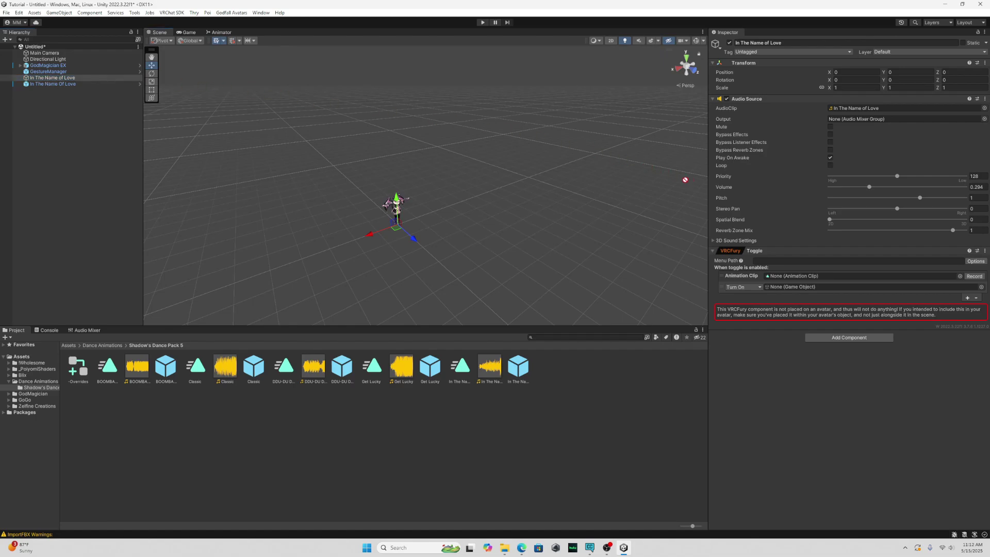
pyautogui.moveTo(685, 179); pyautogui.dragTo(823, 291)
pyautogui.moveTo(460, 375); pyautogui.dragTo(788, 277)
pyautogui.press('Delete')
pyautogui.moveTo(373, 369); pyautogui.dragTo(804, 277)
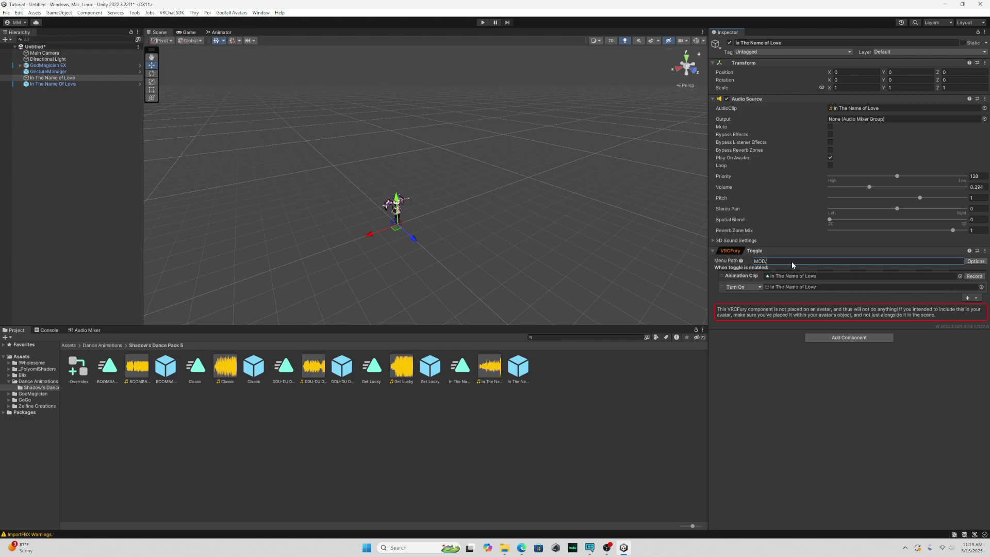
# Step: Set the VRCFury toggle's menu path to MOD/Music/Love
pyautogui.write('M')
pyautogui.write('Love')
pyautogui.click(49, 166)
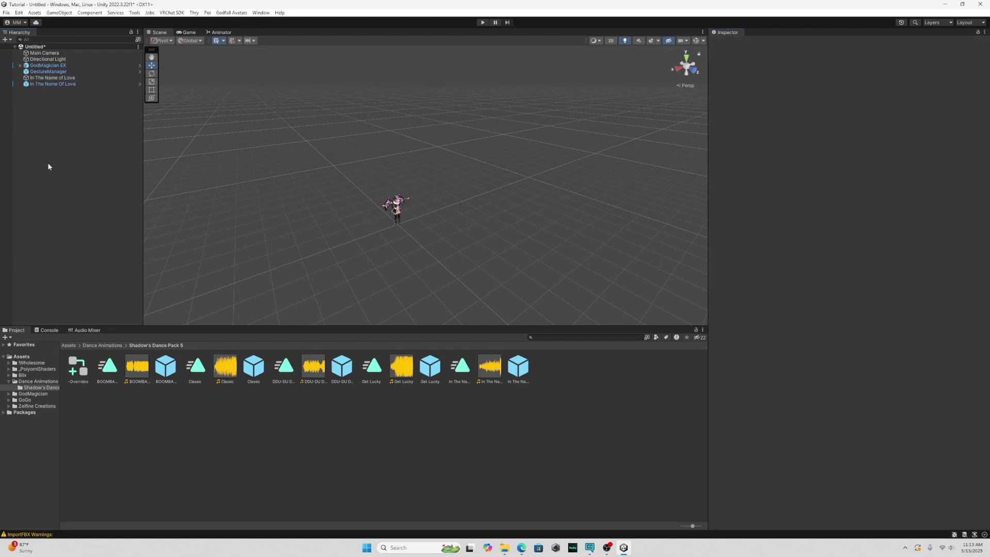
# Step: Parent the In The Name of Love audio object and the In The Name Of Love prefab to the GodMagician EX avatar
pyautogui.moveTo(52, 79); pyautogui.dragTo(54, 67)
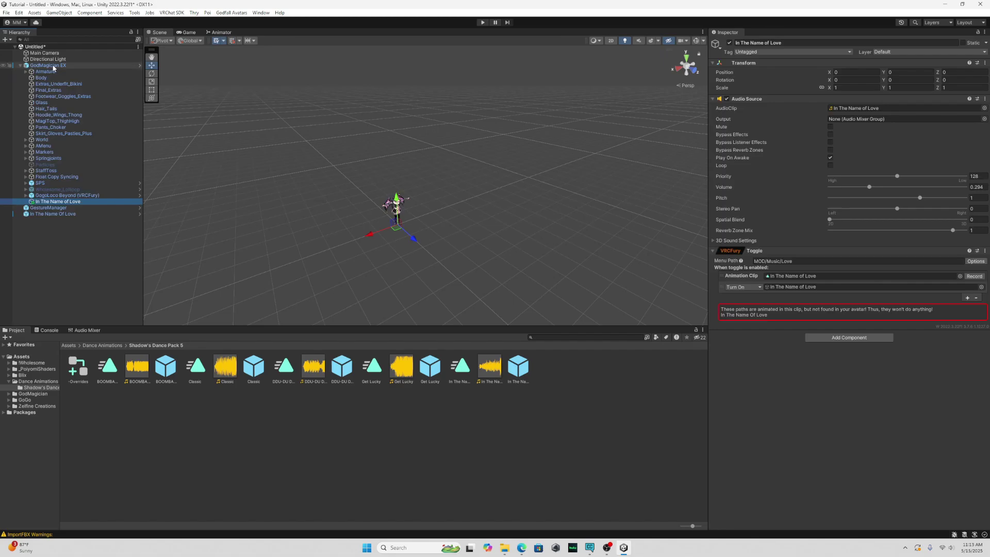
pyautogui.moveTo(52, 213); pyautogui.dragTo(54, 66)
pyautogui.click(57, 201)
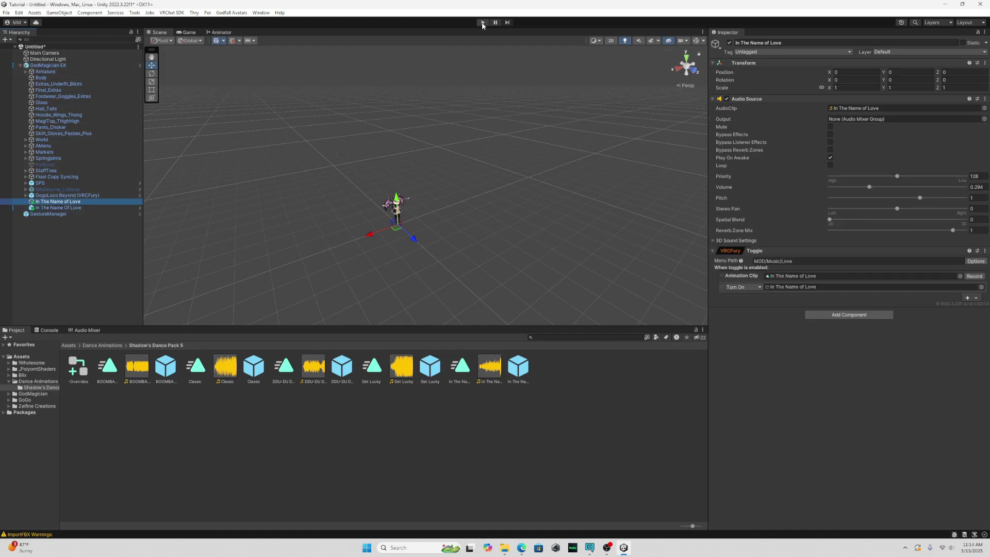
# Step: Test the Love toggle in Play mode through the Gesture Manager's MOD and Music submenus, switching it on and off, and exit Play mode
pyautogui.click(482, 24)
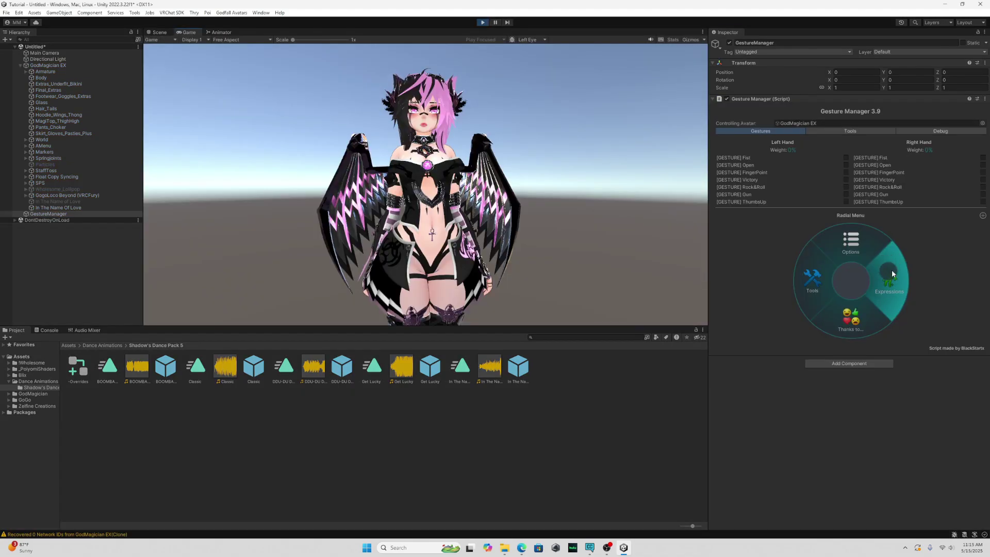
pyautogui.click(825, 249)
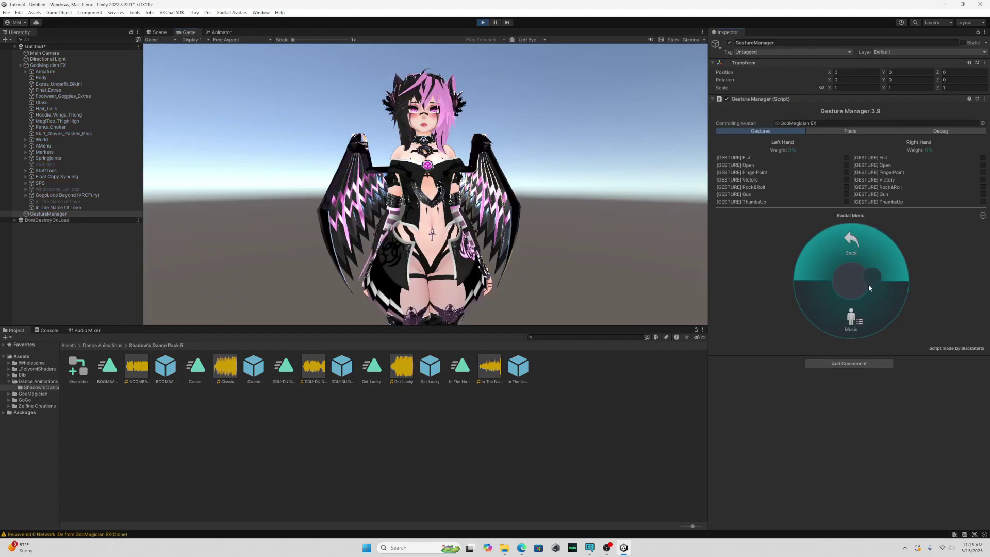
pyautogui.click(852, 318)
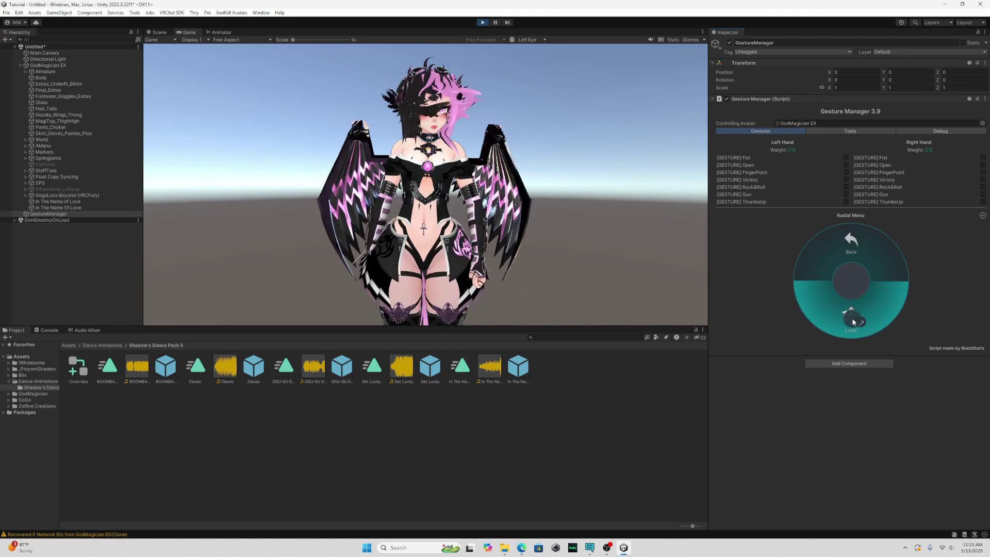
pyautogui.click(851, 319)
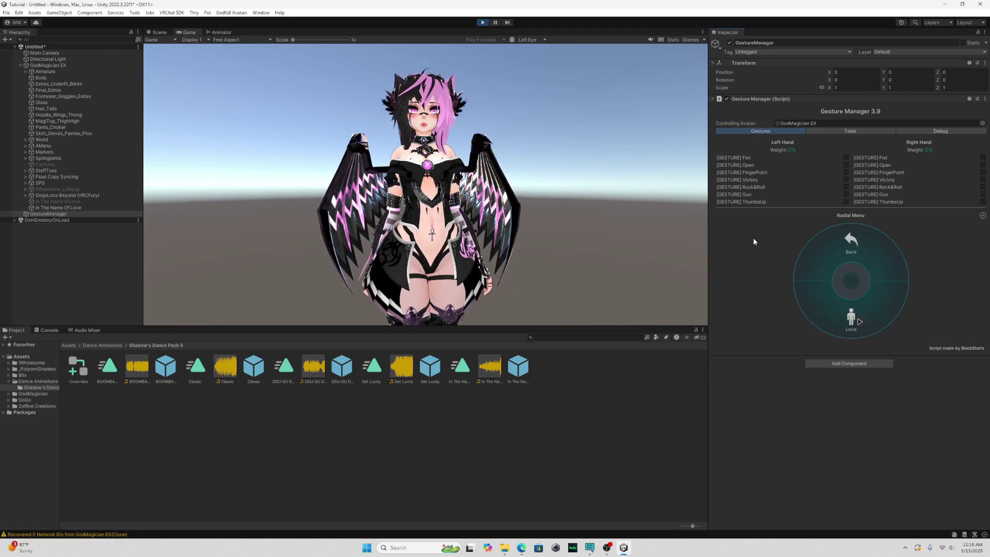
pyautogui.click(482, 22)
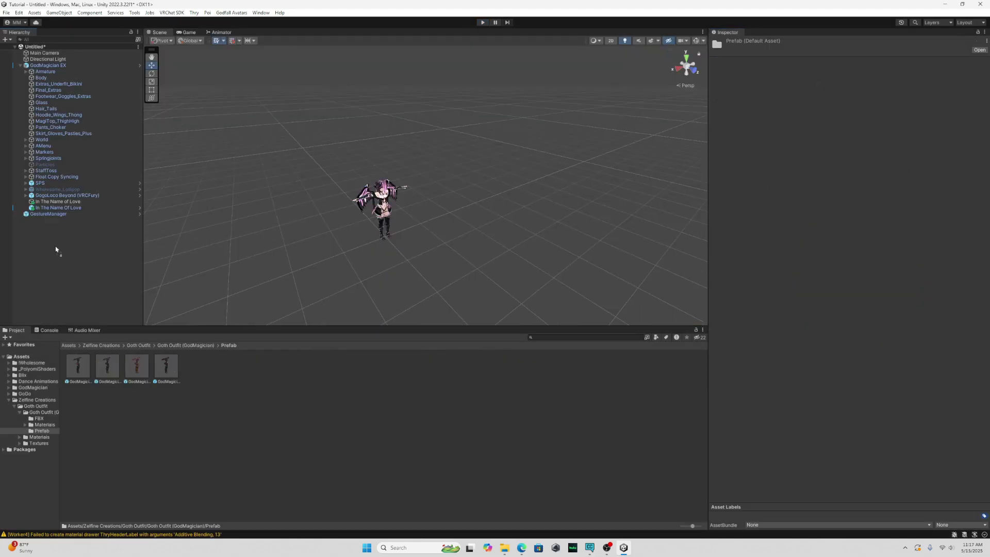
# Step: Add the GodMagician Goth Variant 2 outfit prefab to the scene and view it on the avatar from the front
pyautogui.click(53, 220)
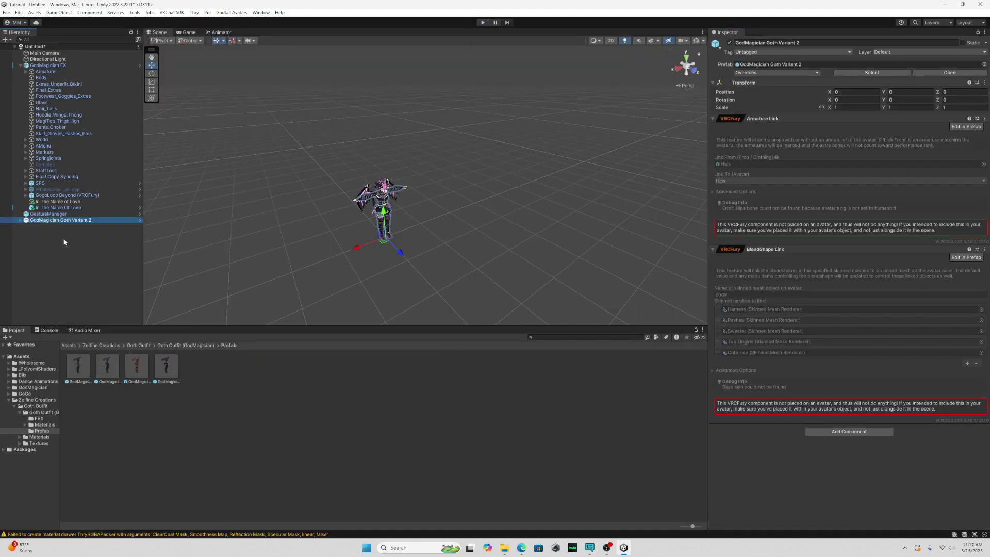
pyautogui.scroll(5, 436, 206)
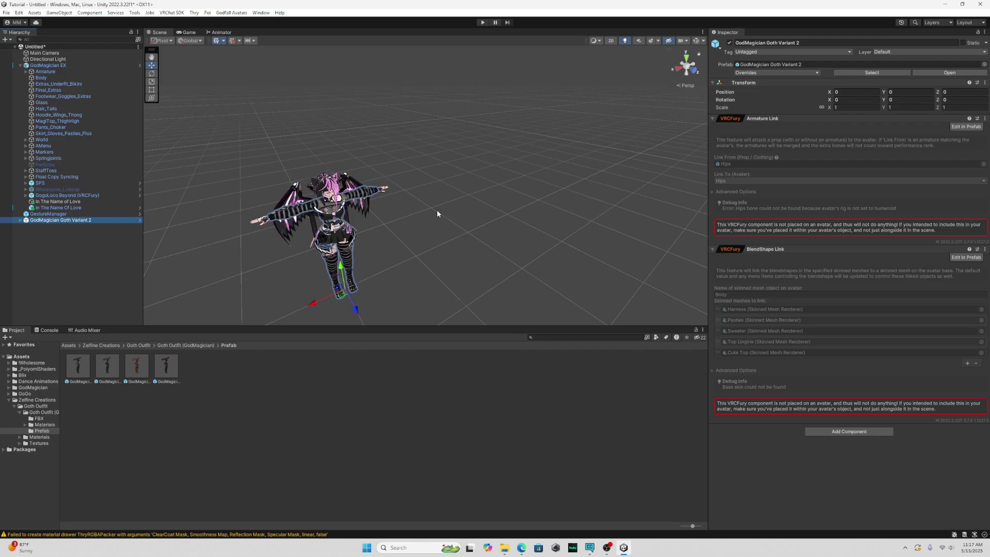
pyautogui.moveTo(485, 173); pyautogui.dragTo(387, 157, button='right')
pyautogui.scroll(4, 480, 171)
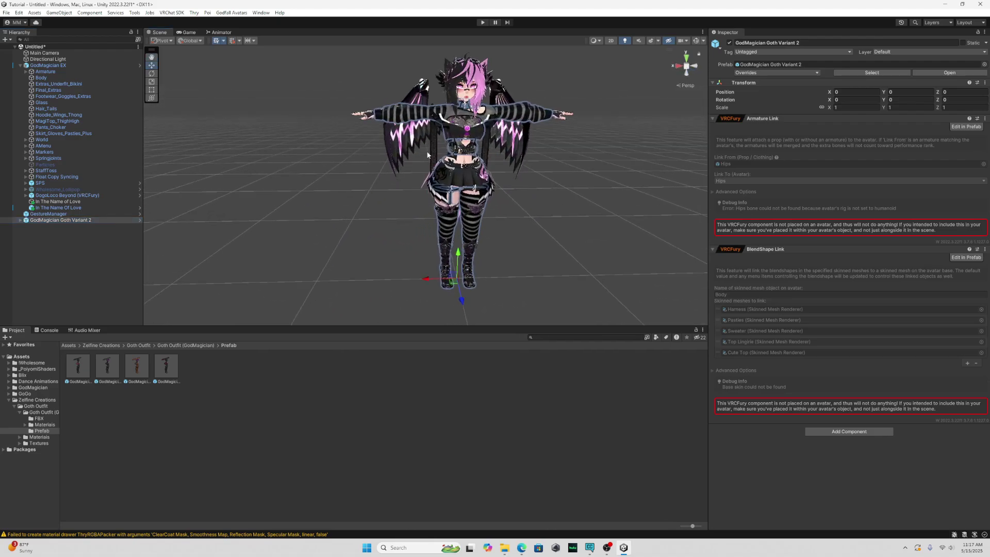
pyautogui.moveTo(591, 177); pyautogui.dragTo(549, 184, button='middle')
pyautogui.scroll(2, 514, 189)
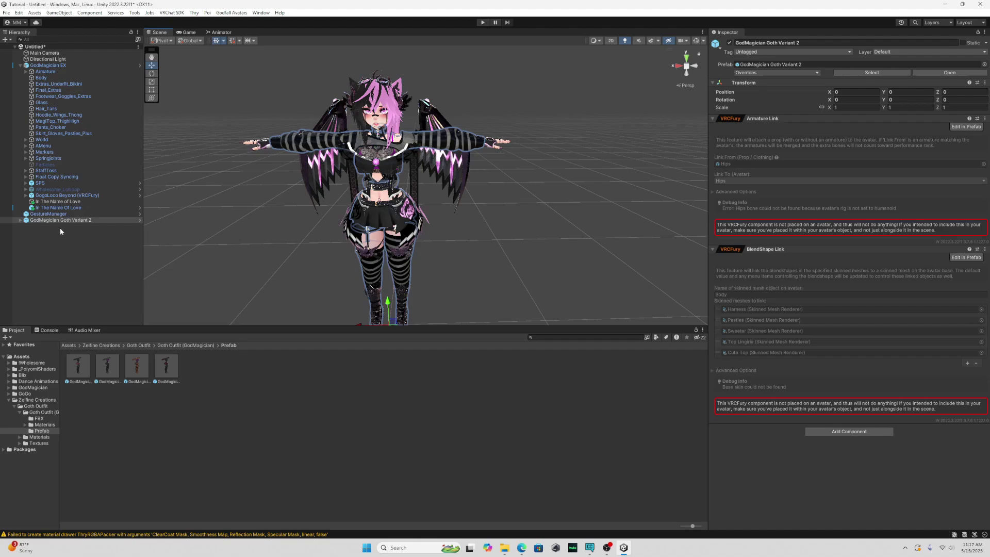
# Step: Hide the outfit's Cute Top and the avatar's MagiTop_ThighHigh in the scene view
pyautogui.click(20, 220)
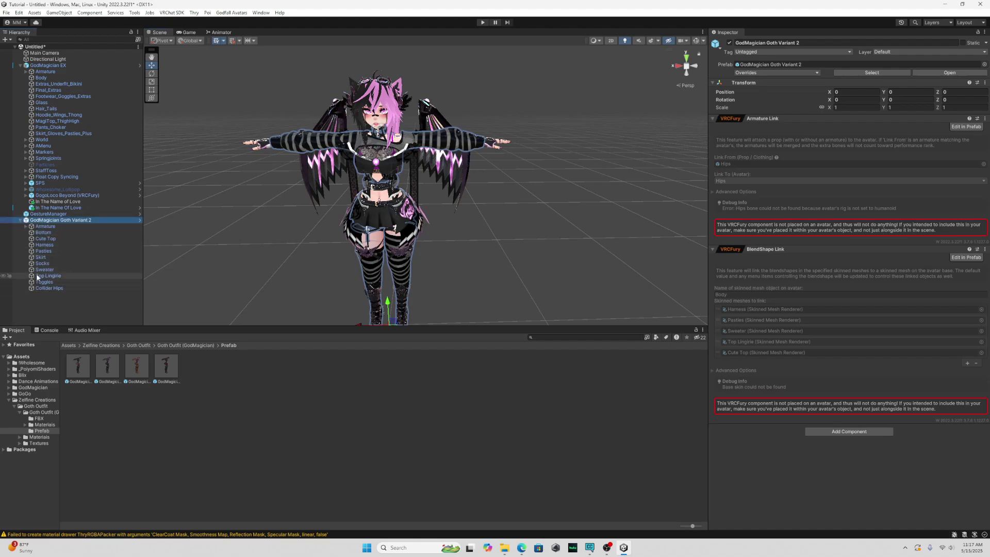
pyautogui.click(4, 239)
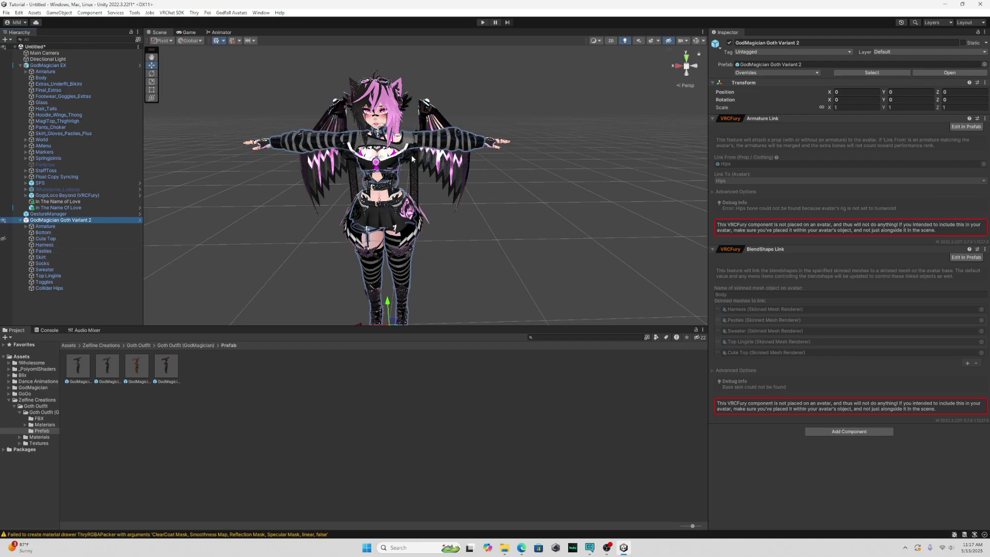
pyautogui.click(3, 121)
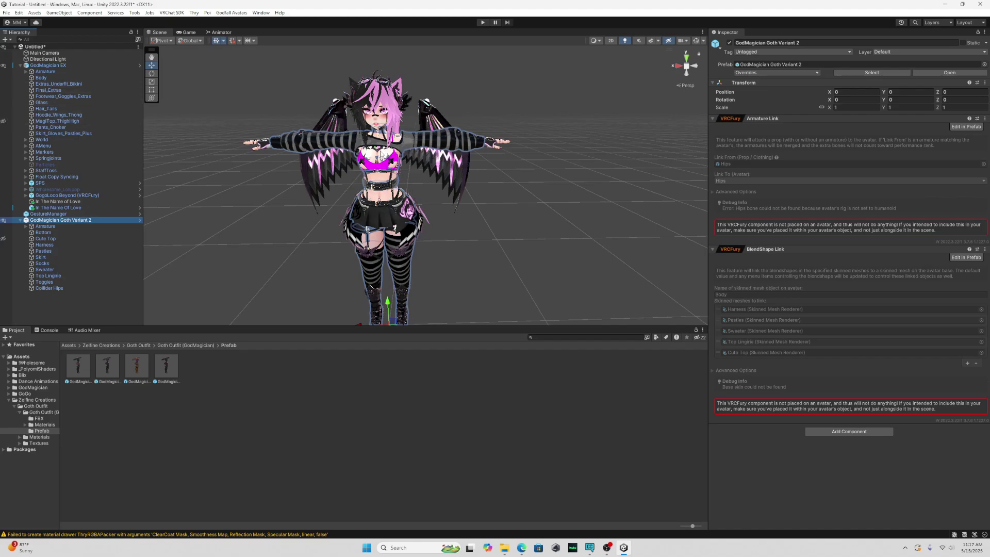
# Step: Select the outfit's Top Lingrie mesh and change its Top material into a Material Variant
pyautogui.scroll(5, 338, 173)
pyautogui.click(336, 172)
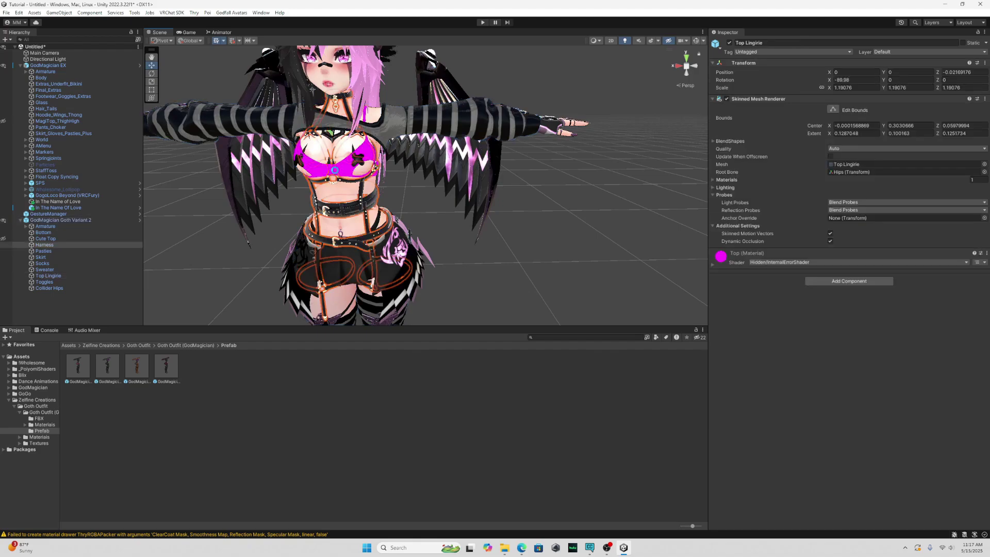
pyautogui.click(336, 171)
pyautogui.click(338, 172)
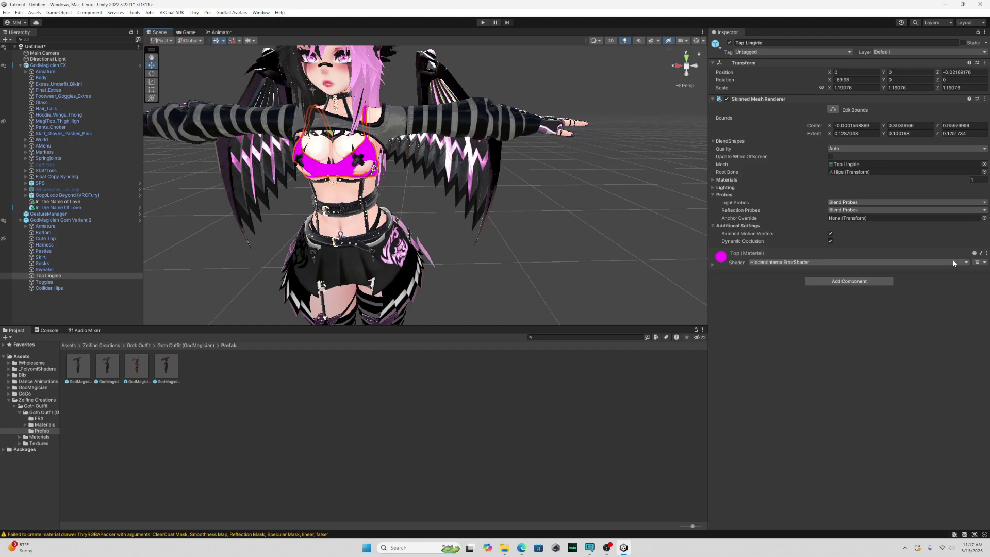
pyautogui.click(982, 262)
pyautogui.click(930, 278)
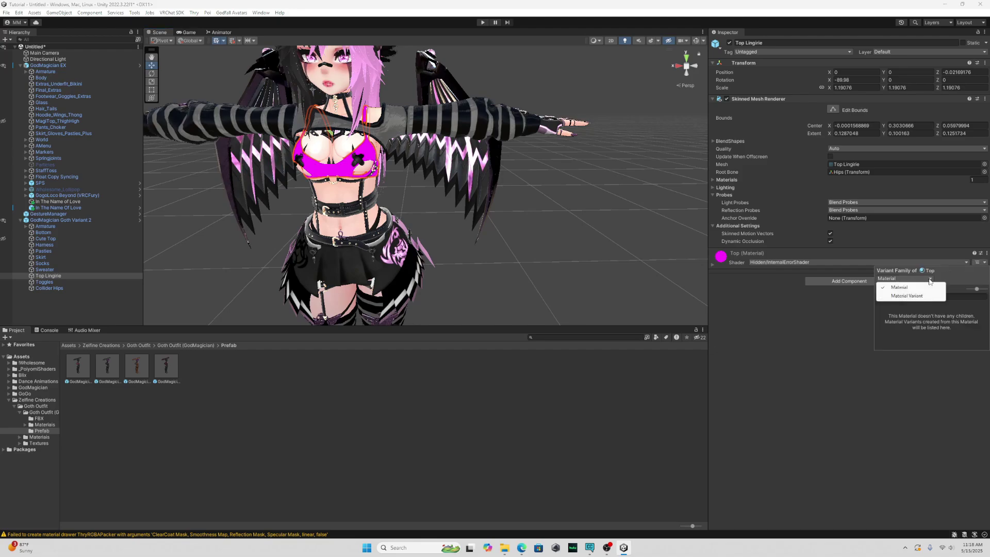
pyautogui.click(976, 262)
pyautogui.click(976, 262)
pyautogui.click(905, 278)
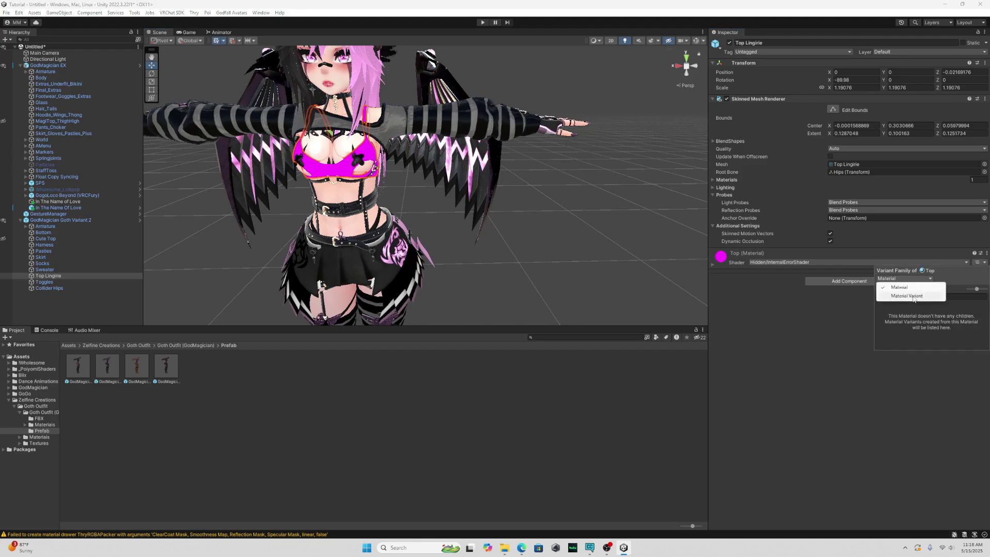
pyautogui.click(890, 296)
# Step: Try Bottom n Top, Harness, Pasties and similar materials as the parent of the Top material variant
pyautogui.click(983, 298)
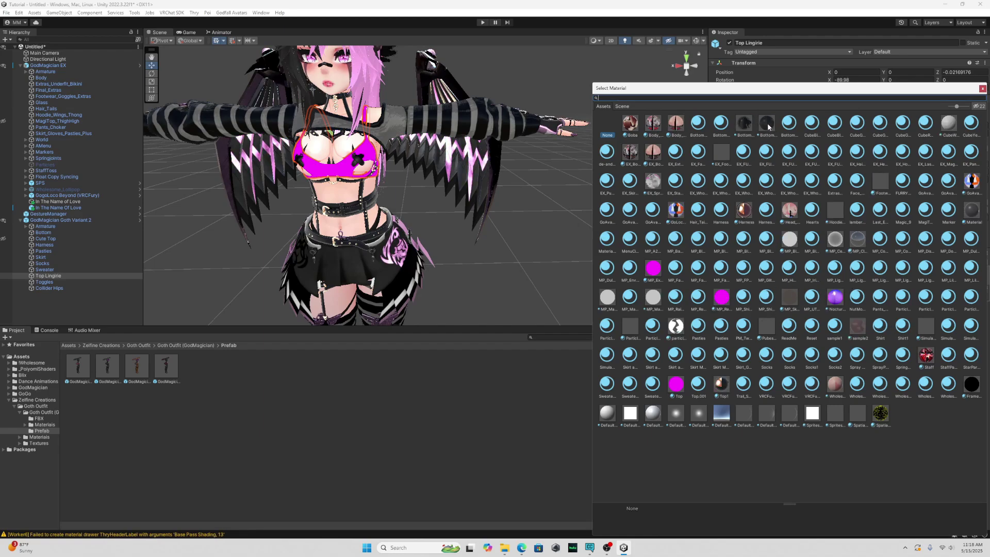
pyautogui.click(744, 124)
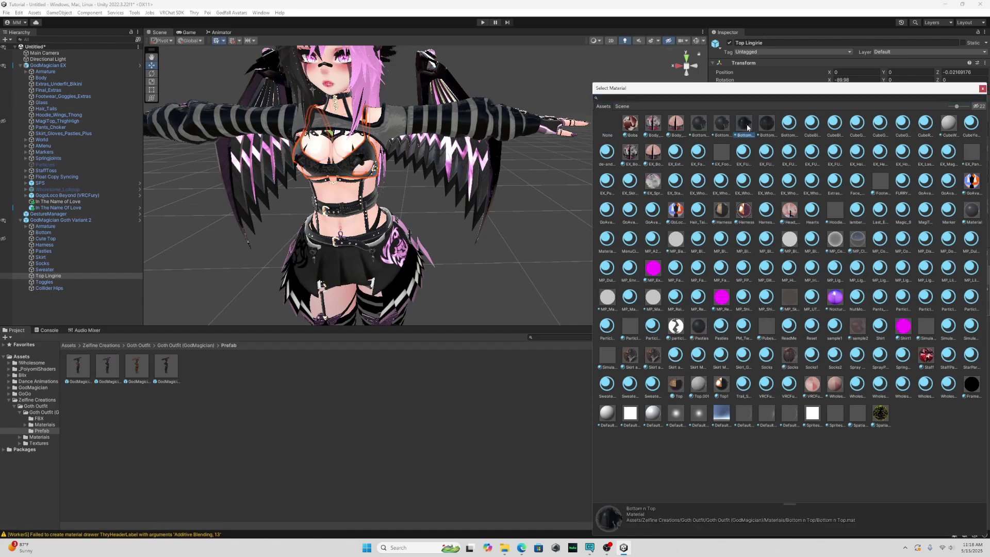
pyautogui.click(702, 126)
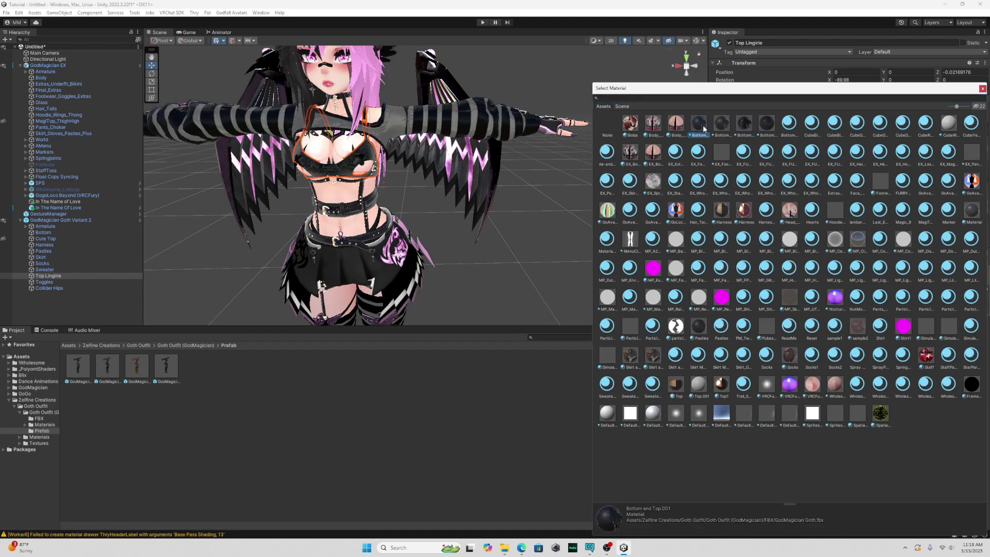
pyautogui.click(720, 128)
pyautogui.click(766, 127)
pyautogui.click(721, 210)
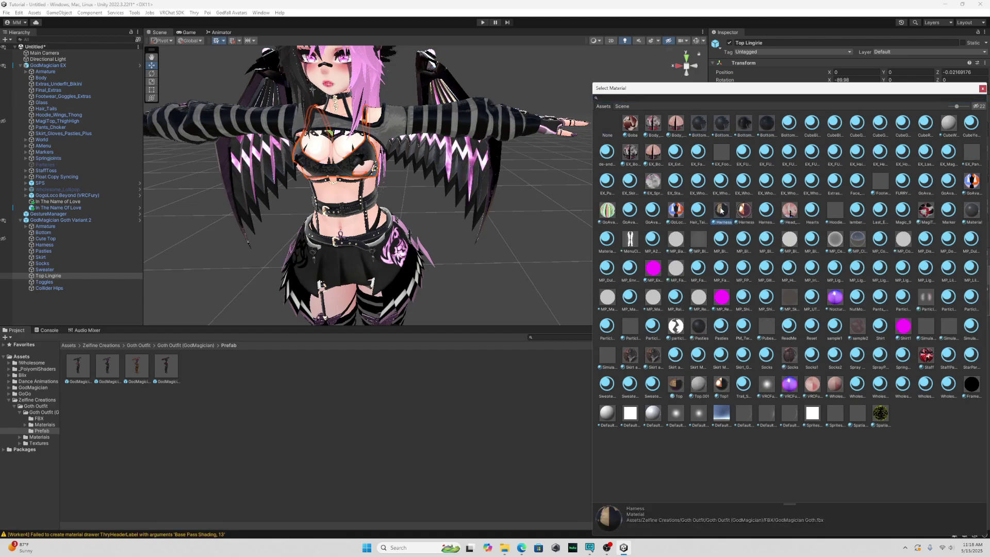
pyautogui.click(743, 211)
pyautogui.click(697, 326)
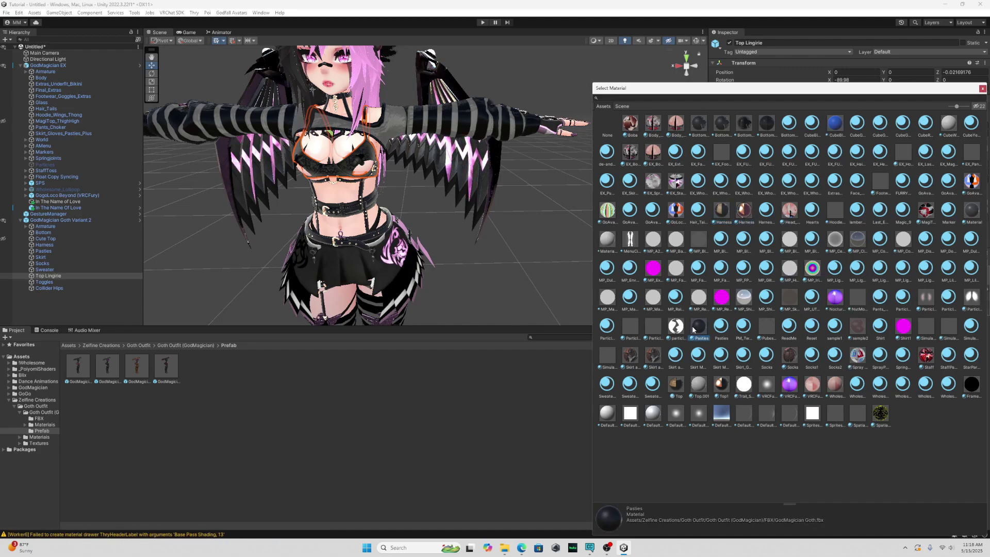
pyautogui.click(982, 89)
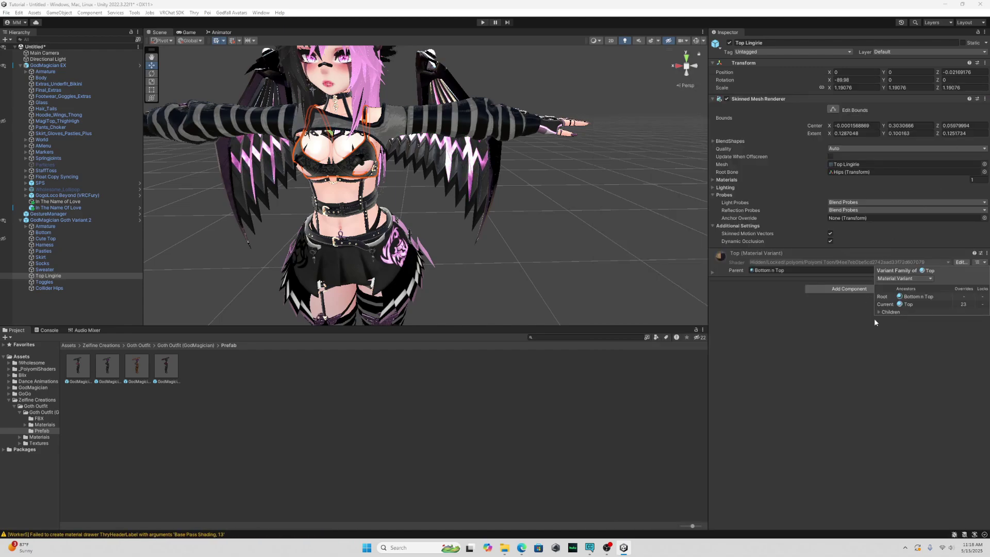
# Step: Set the Top material variant's parent to the Pasties material
pyautogui.click(896, 330)
pyautogui.click(982, 270)
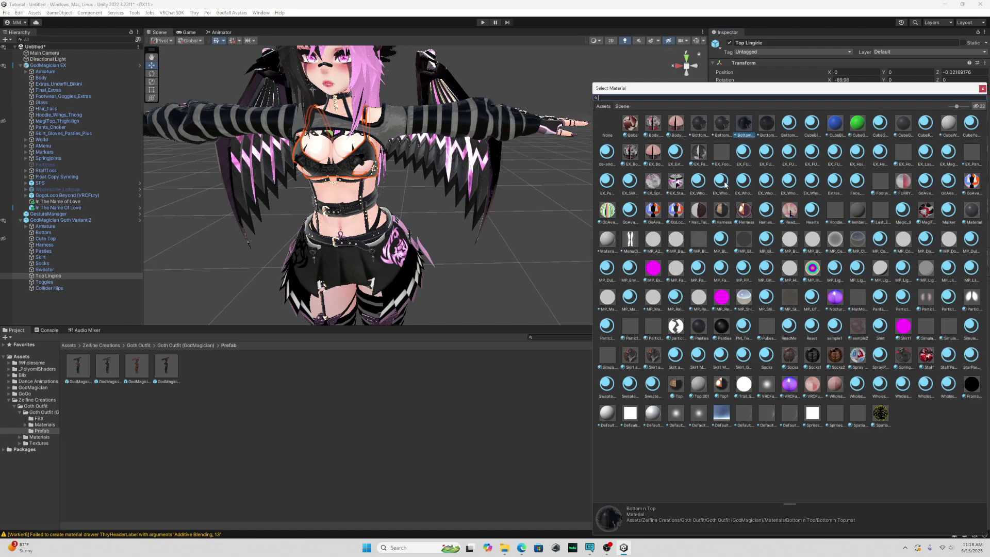
pyautogui.click(699, 328)
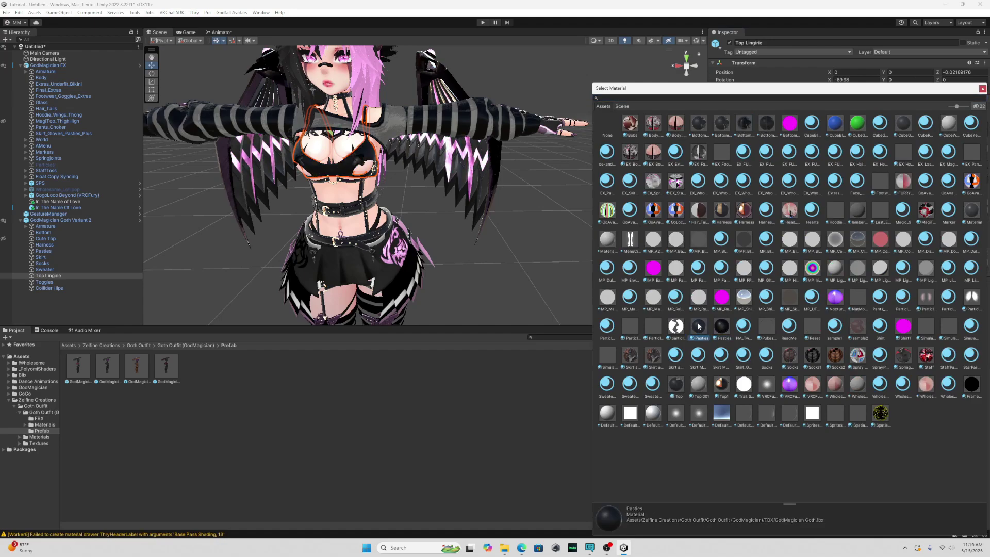
pyautogui.press('Return')
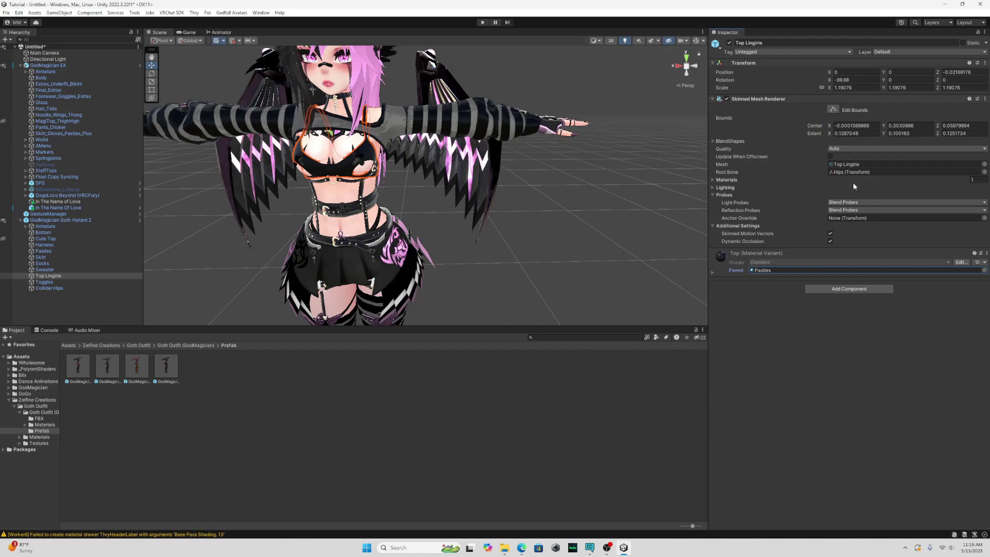
# Step: Open the GodMagician Goth Variant 2 prefab for editing and set its Armature Link from the outfit's Hips to the avatar's Hips
pyautogui.click(57, 221)
pyautogui.press('Left')
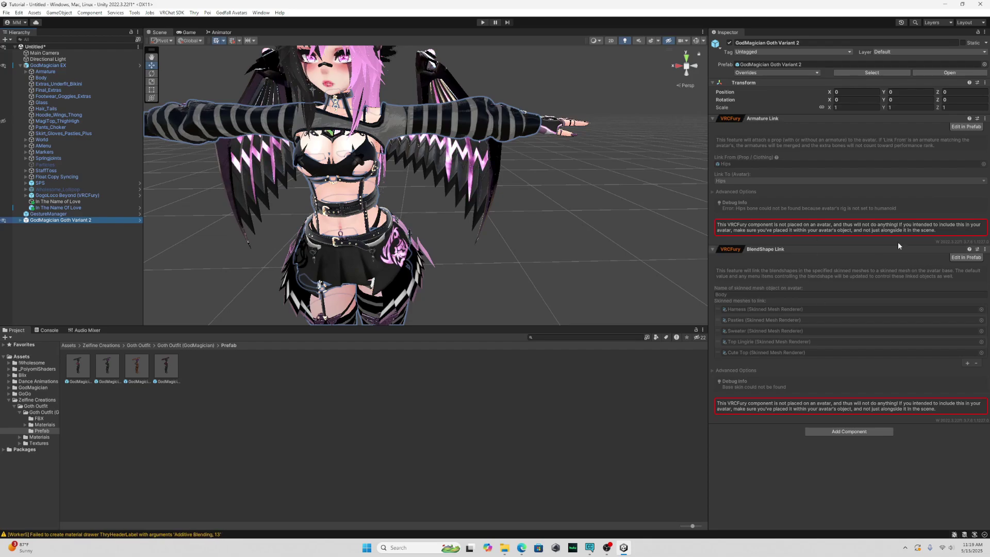
pyautogui.click(971, 128)
pyautogui.click(970, 136)
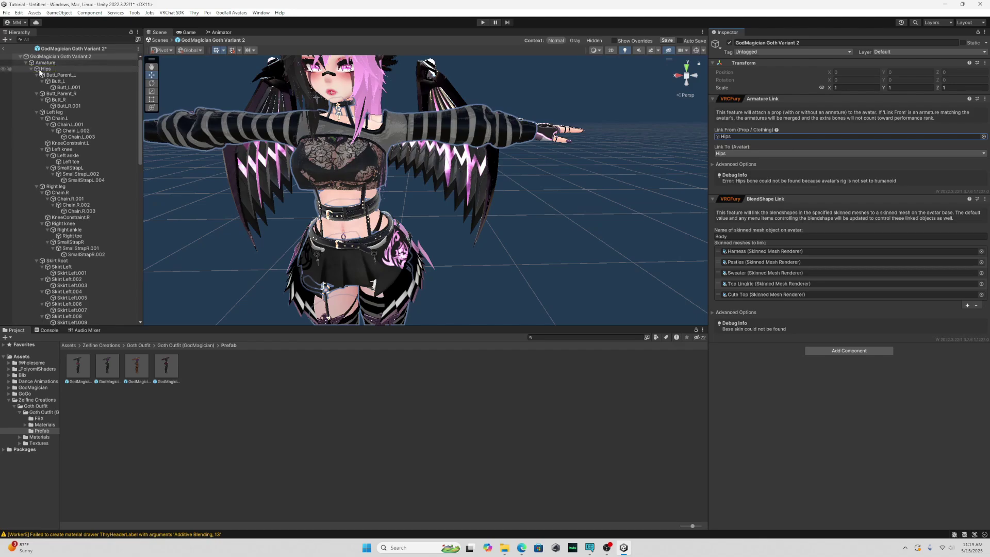
pyautogui.moveTo(40, 71); pyautogui.dragTo(748, 144)
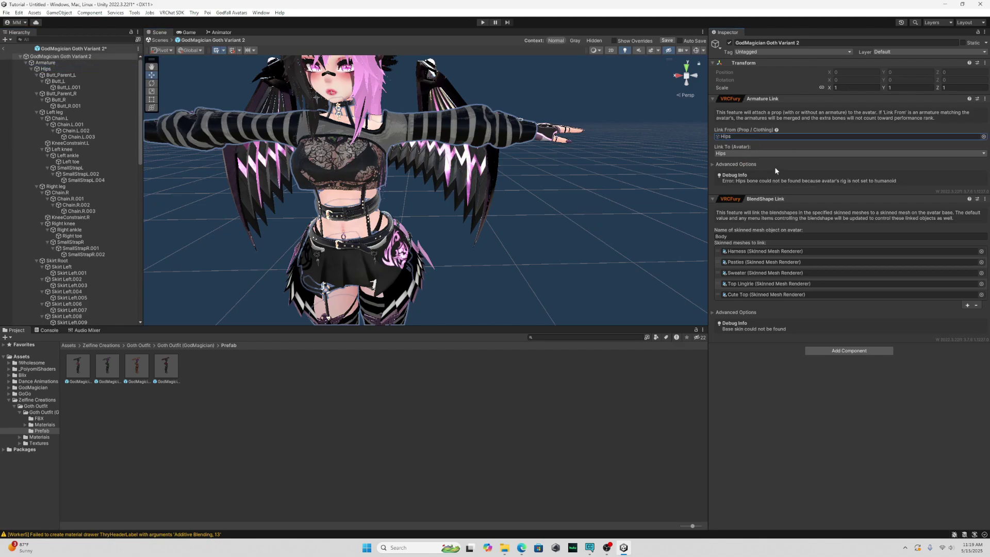
pyautogui.click(775, 153)
pyautogui.click(747, 153)
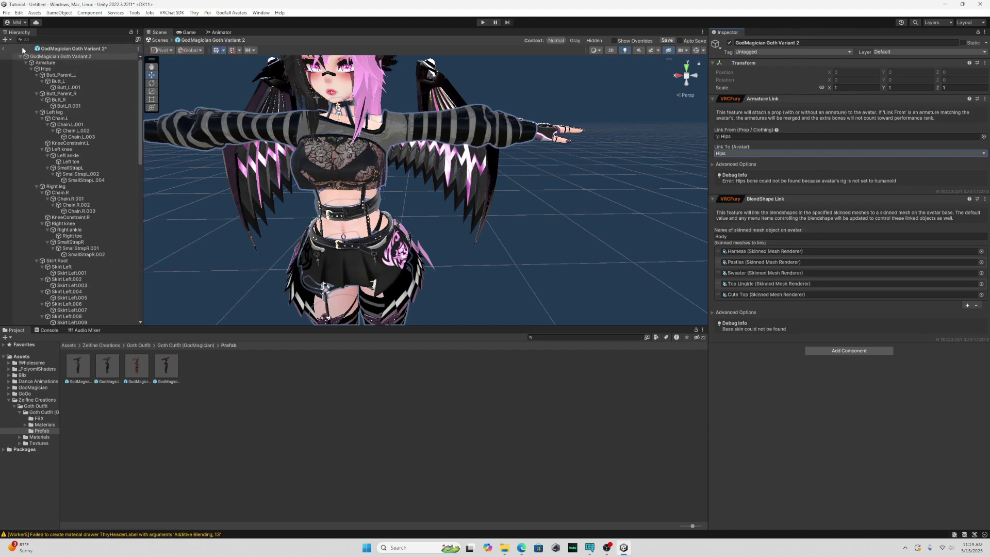
# Step: Save the Armature Link changes to the outfit prefab and return to the scene
pyautogui.click(4, 49)
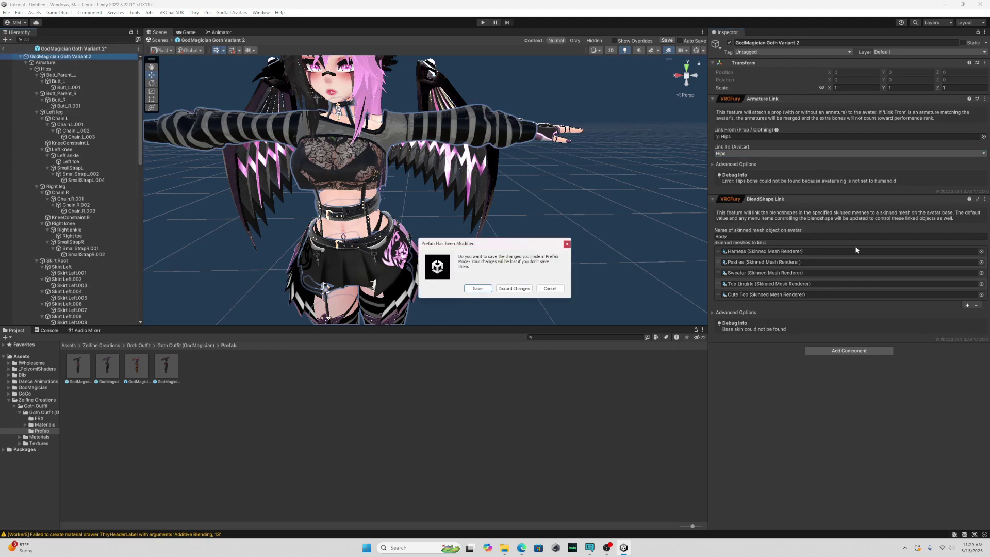
pyautogui.click(478, 288)
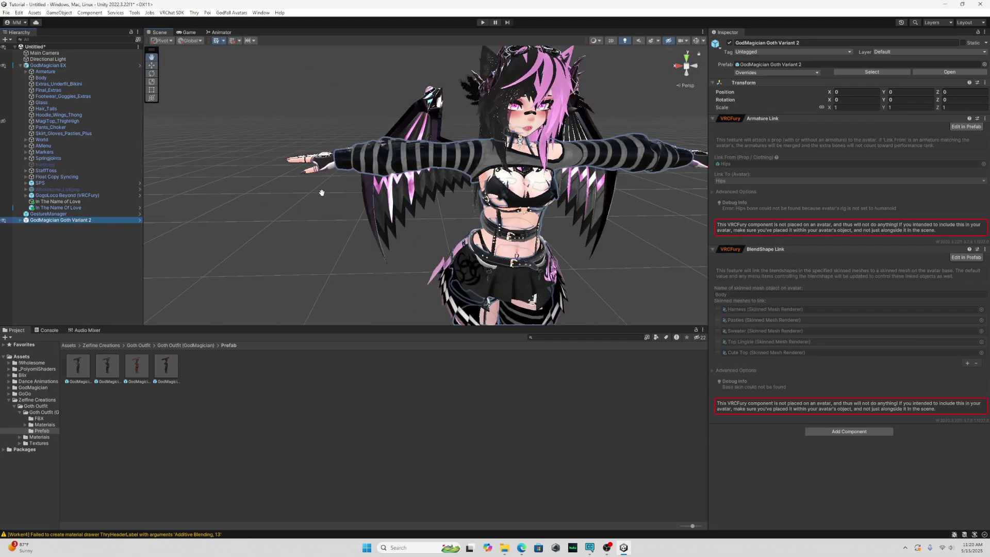
# Step: Examine the blendshapes of the Body and Extras_Underfit_Bikini meshes, testing the Big Titties weight and undoing the change
pyautogui.click(41, 77)
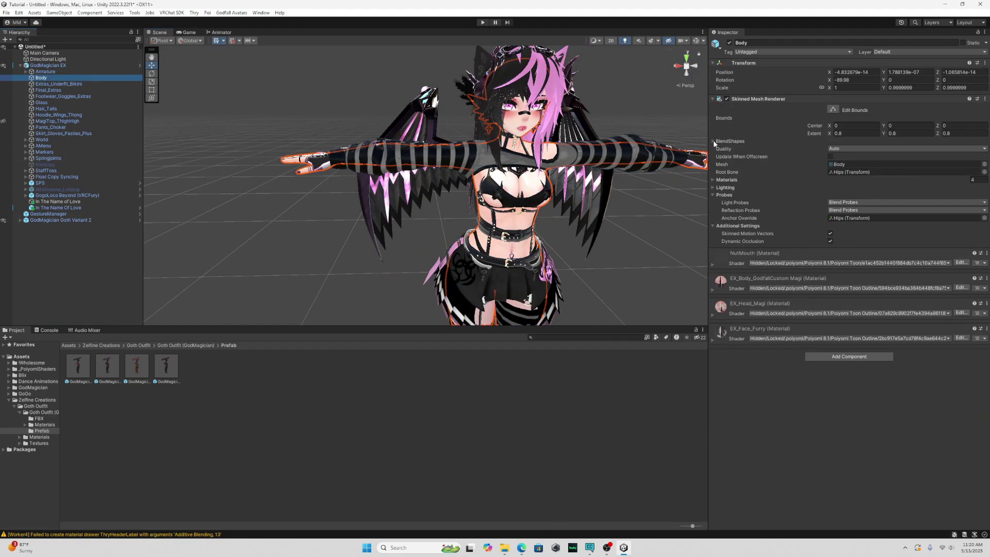
pyautogui.scroll(-1, 748, 274)
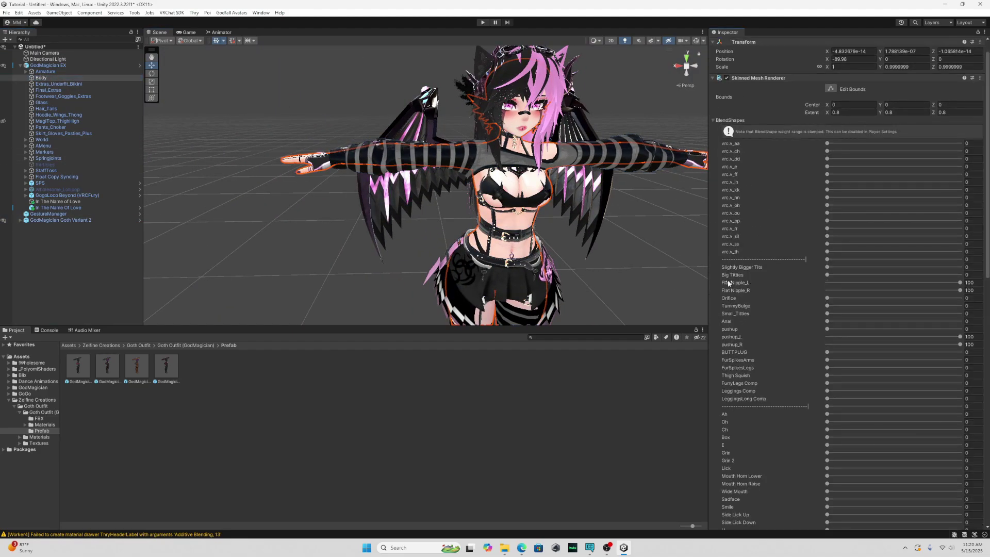
pyautogui.moveTo(827, 275); pyautogui.dragTo(813, 278)
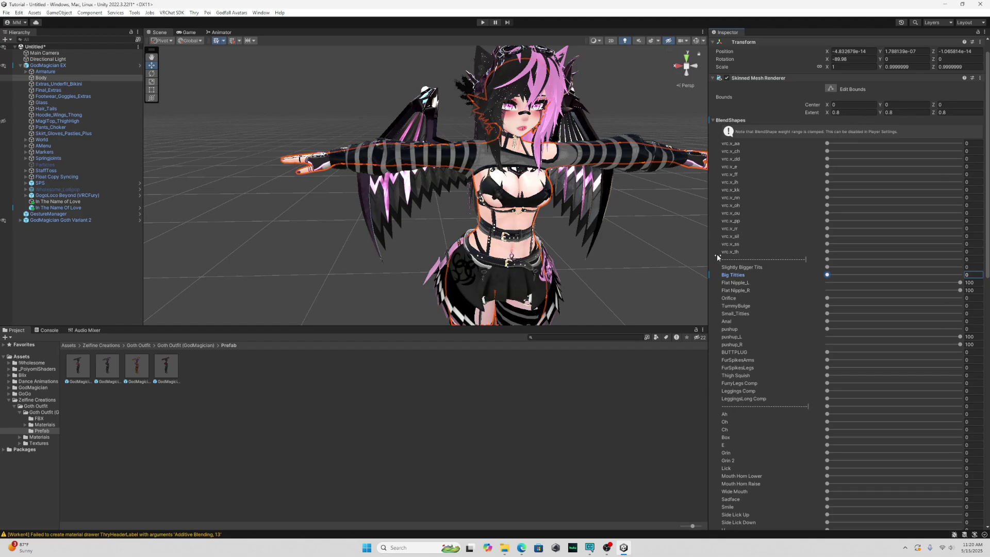
pyautogui.click(59, 84)
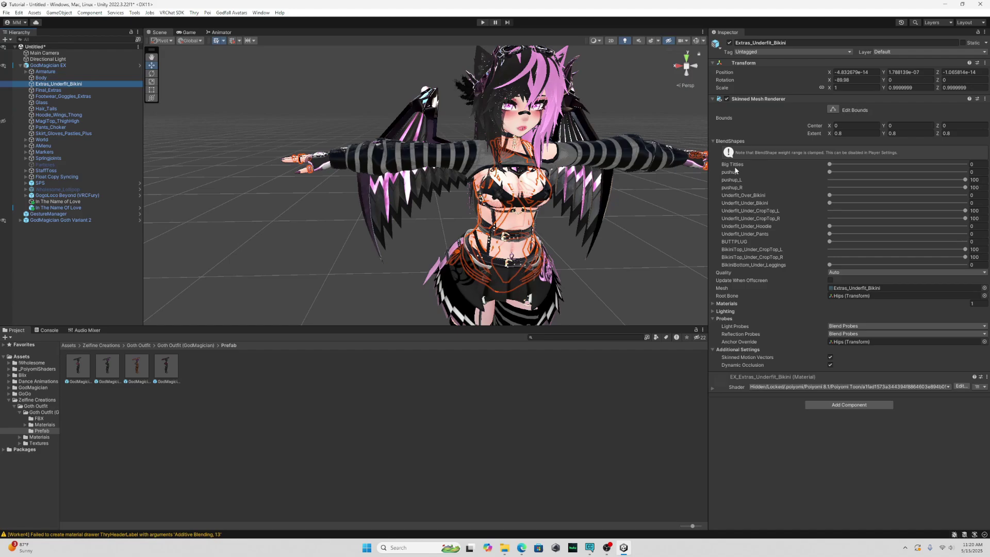
pyautogui.moveTo(830, 164); pyautogui.dragTo(922, 164)
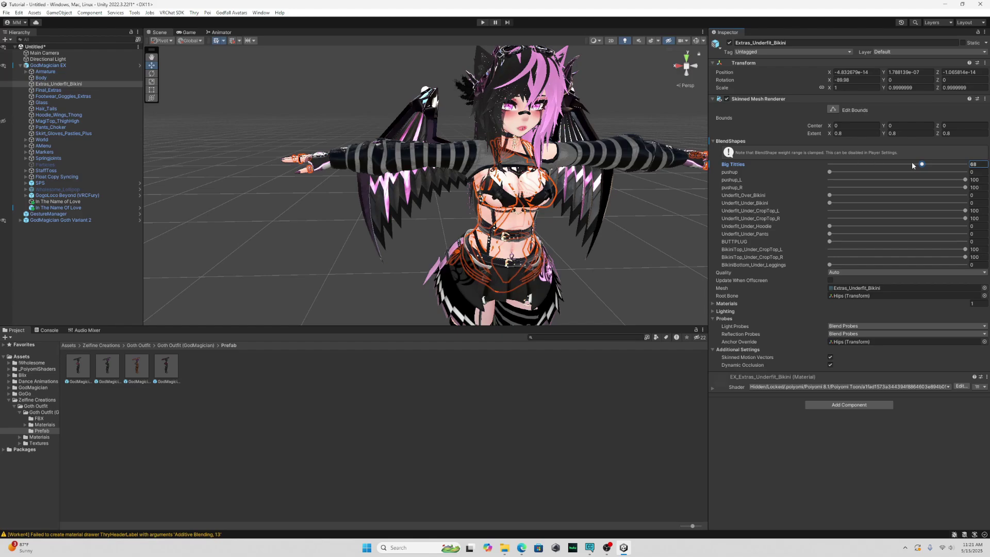
pyautogui.hotkey('ctrl', 'z')
# Step: Set the skinned mesh object name in the Goth Variant 2 prefab's BlendShape Link to Extras_Underfit_Bikini, copied from the mesh's own name
pyautogui.click(770, 42)
pyautogui.hotkey('ctrl', 'c')
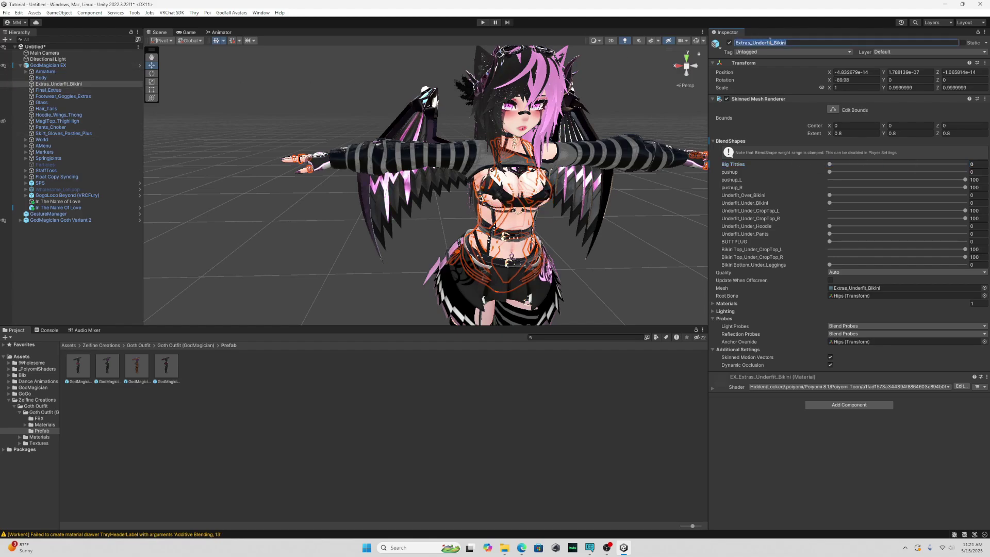
pyautogui.click(55, 222)
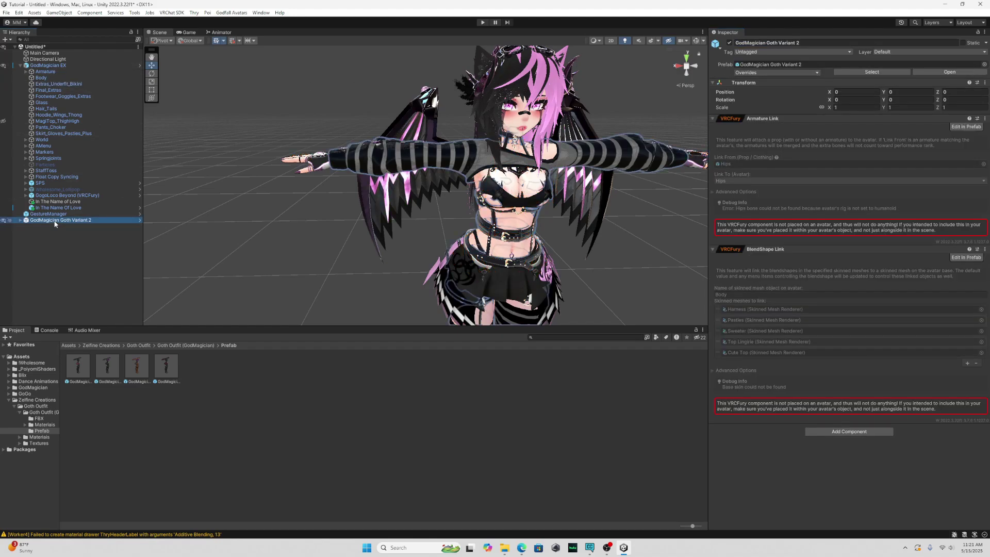
pyautogui.click(955, 128)
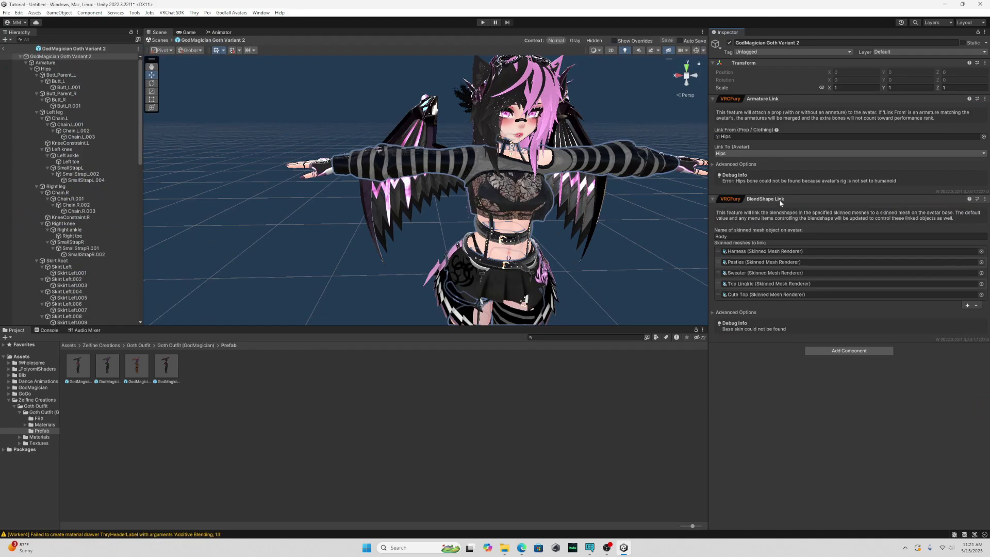
pyautogui.click(743, 237)
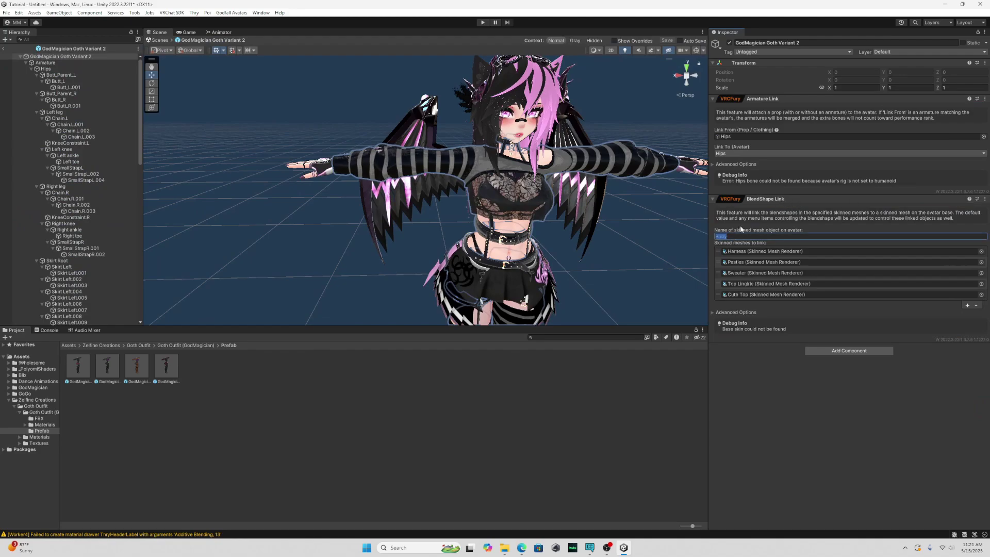
pyautogui.hotkey('ctrl', 'v')
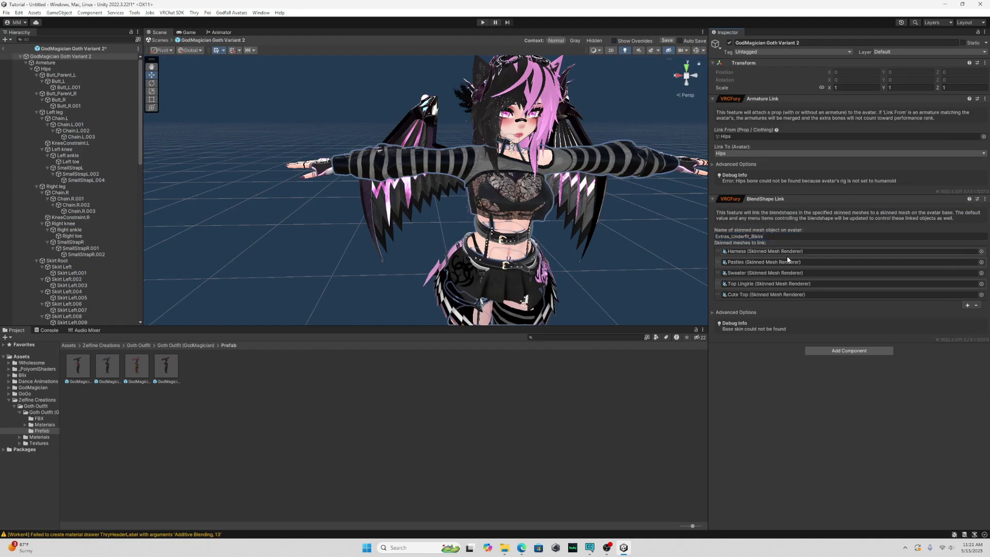
pyautogui.click(737, 312)
pyautogui.click(736, 313)
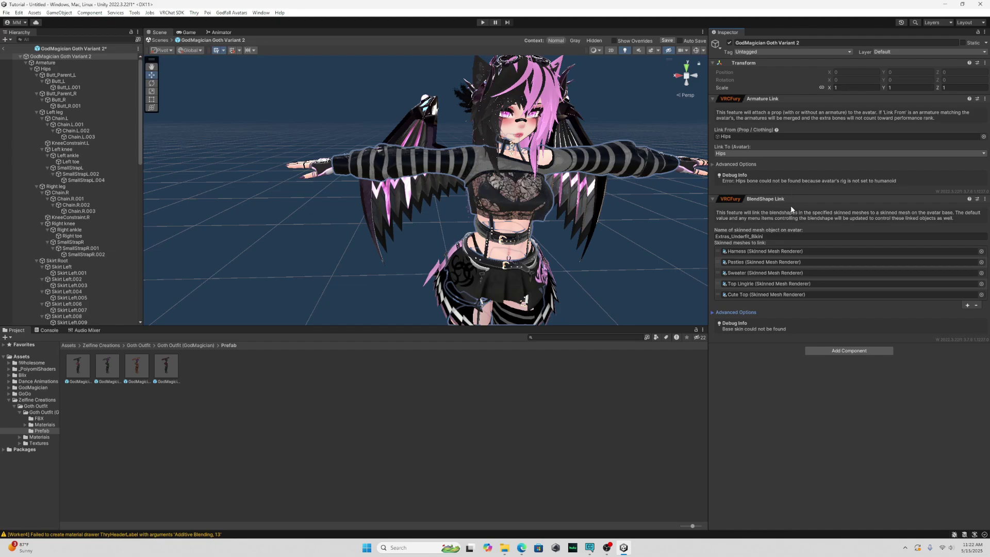
# Step: Add a VRCFury Toggle component to the outfit prefab with the menu path MOD/Clothing/Grey
pyautogui.click(836, 353)
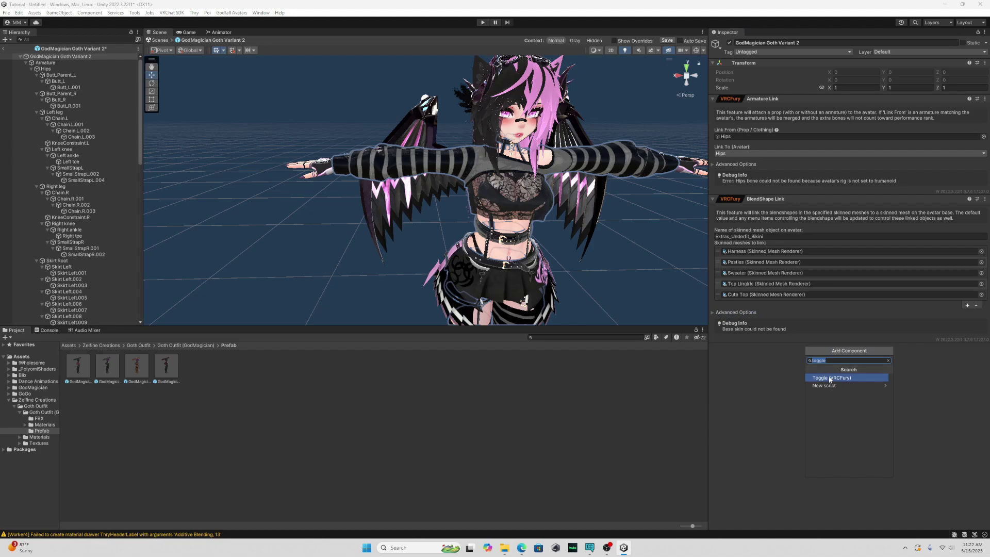
pyautogui.click(830, 378)
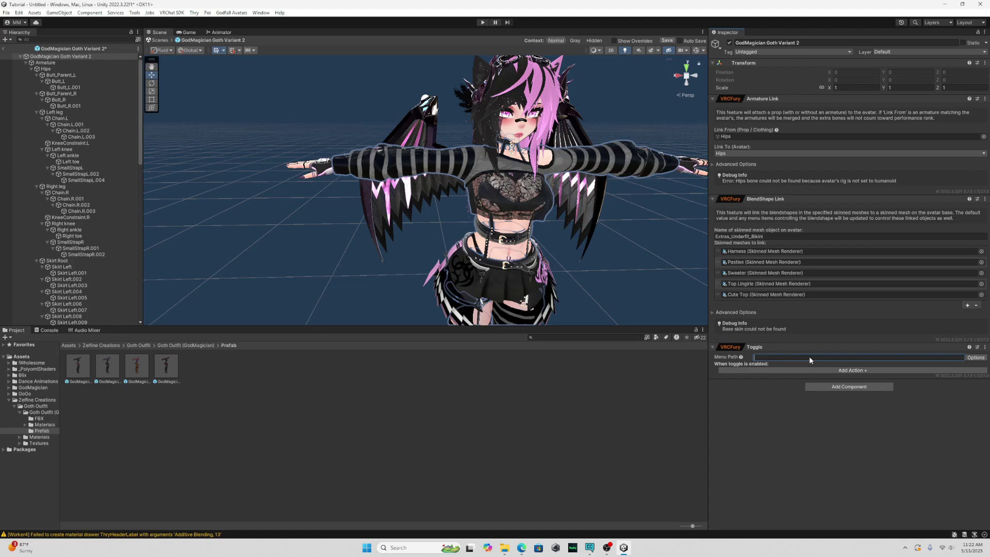
pyautogui.write('MOD/Clo')
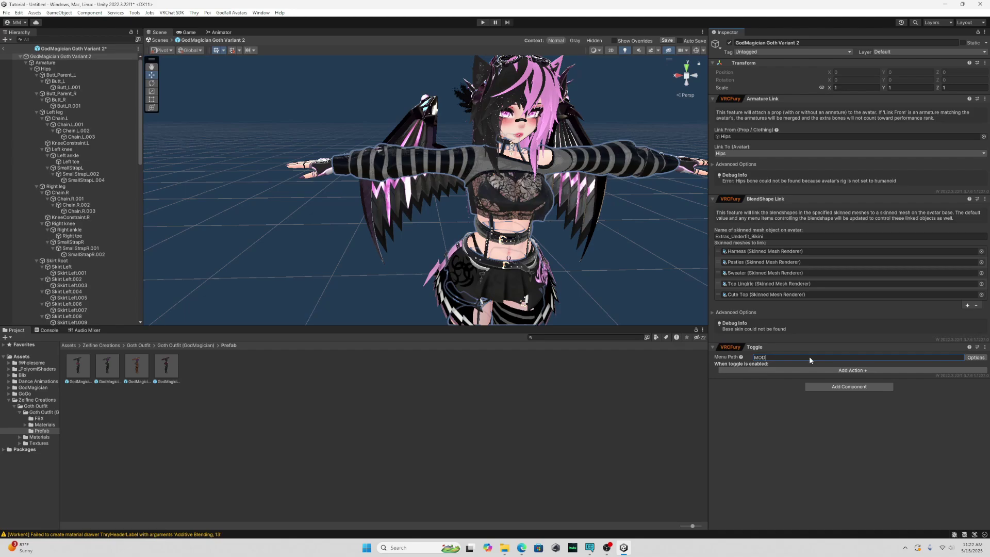
pyautogui.write('thin')
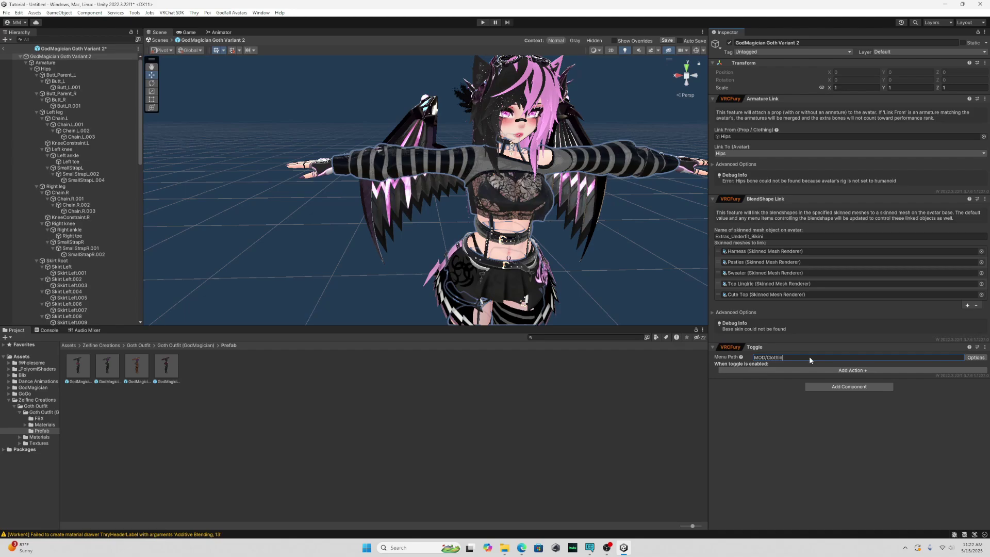
pyautogui.write('g/Grey')
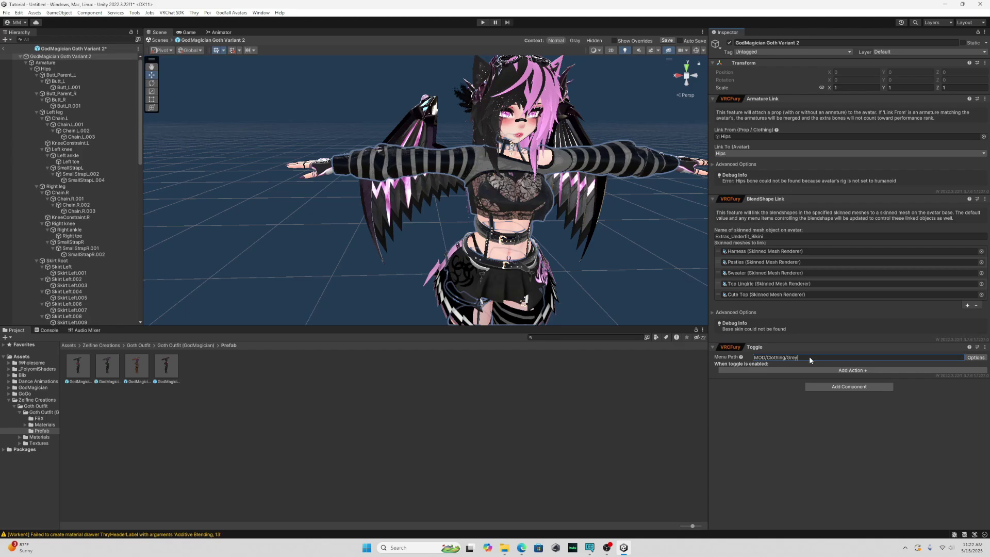
# Step: Add an Object Toggle action that turns on the GodMagician Goth Variant 2 root object
pyautogui.click(958, 369)
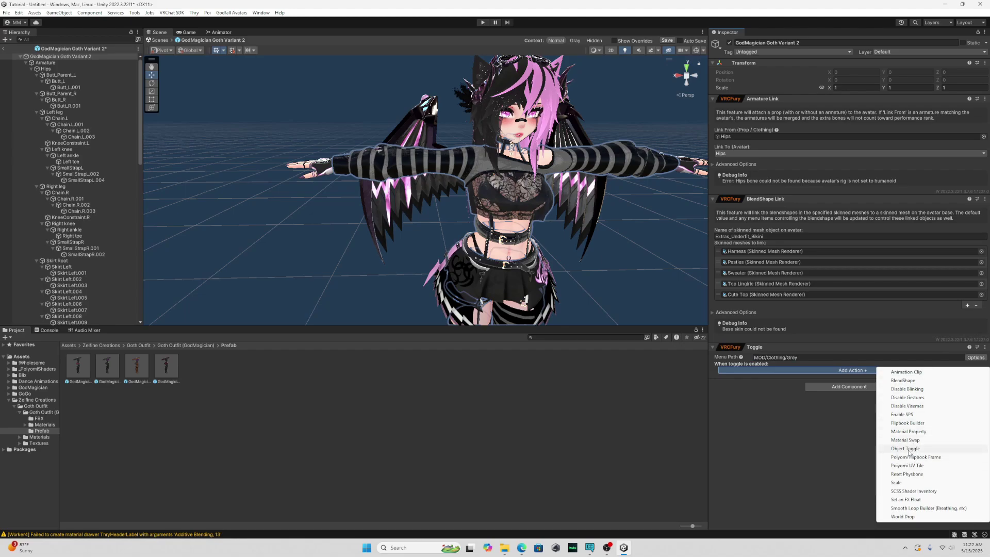
pyautogui.click(907, 450)
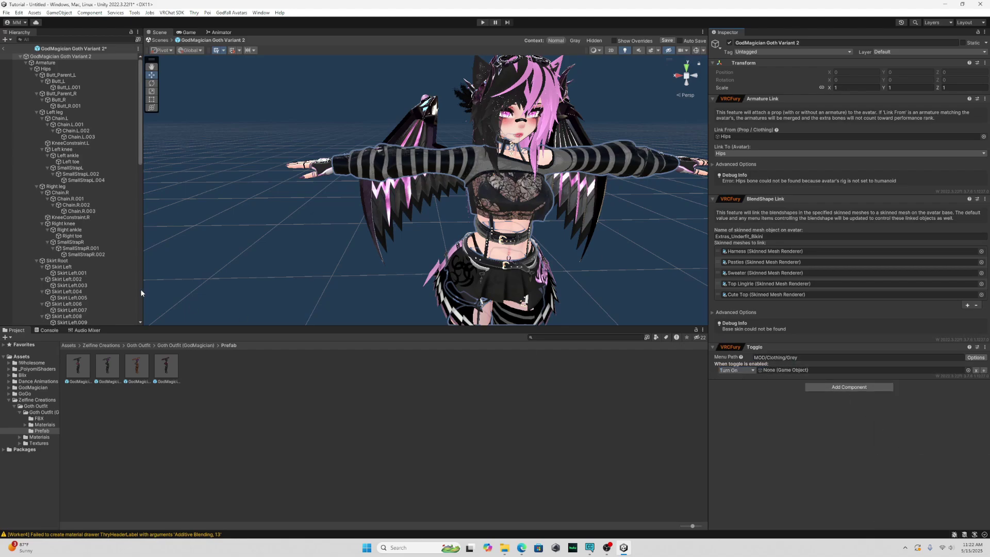
pyautogui.moveTo(54, 60); pyautogui.dragTo(743, 374)
pyautogui.moveTo(821, 374); pyautogui.dragTo(823, 373)
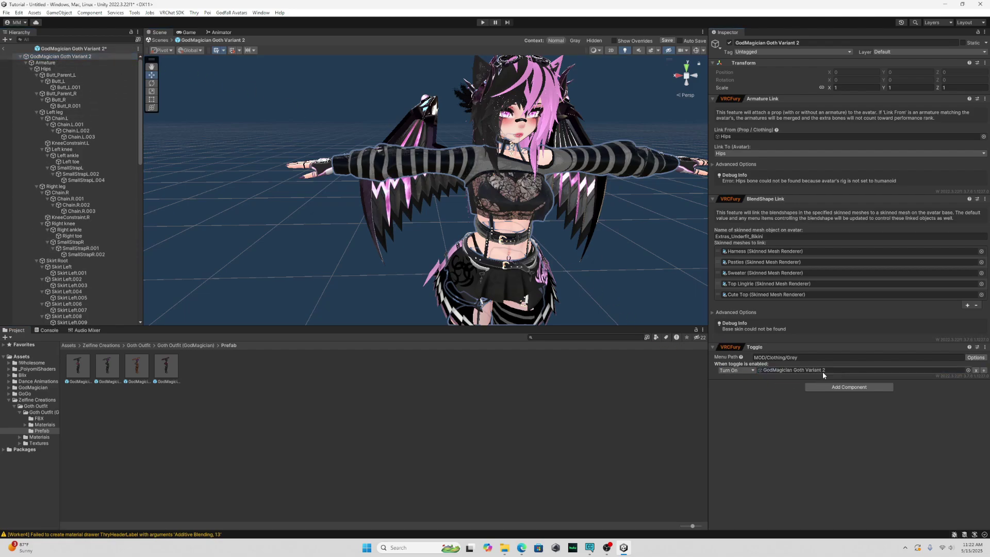
# Step: Enable Saved Between Worlds and Default On for the Grey clothing toggle
pyautogui.click(975, 358)
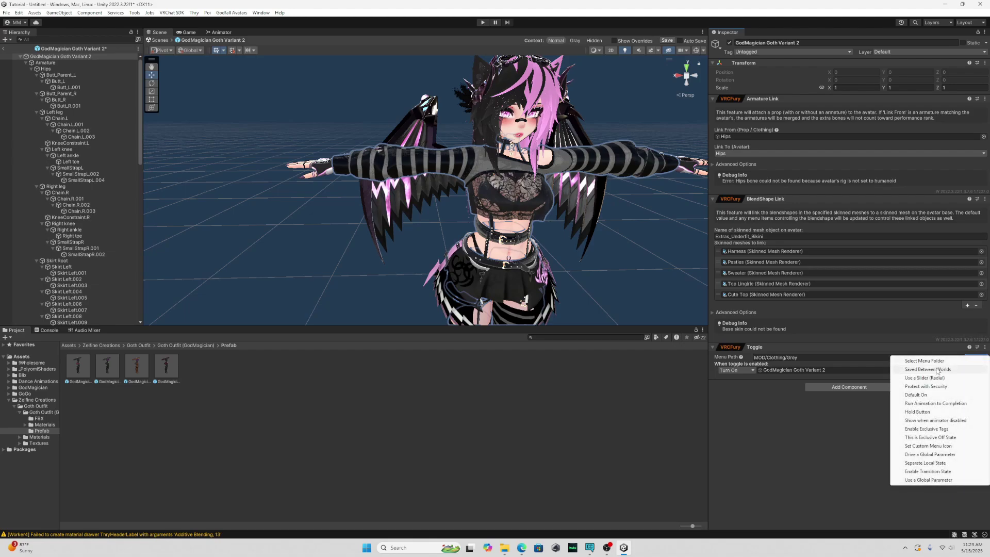
pyautogui.click(937, 370)
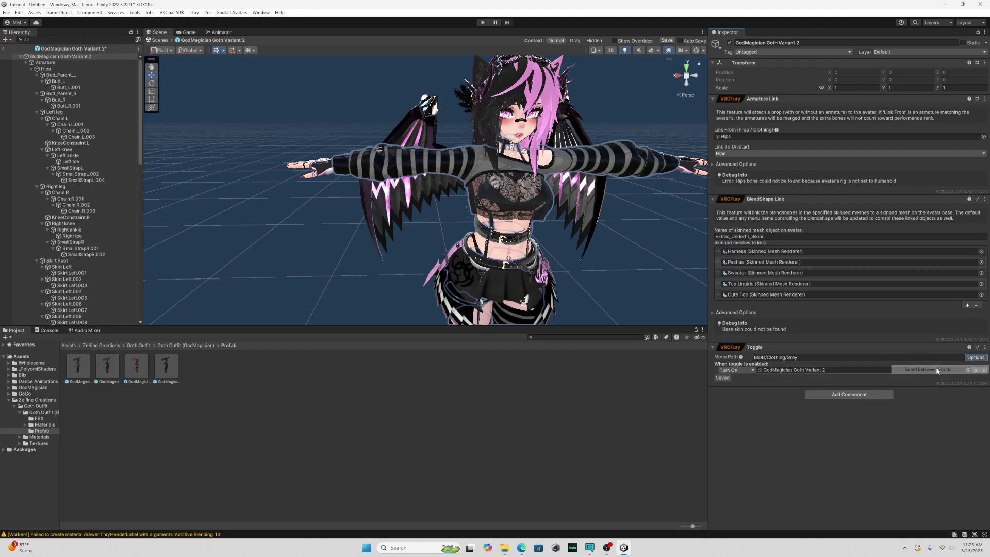
pyautogui.click(975, 358)
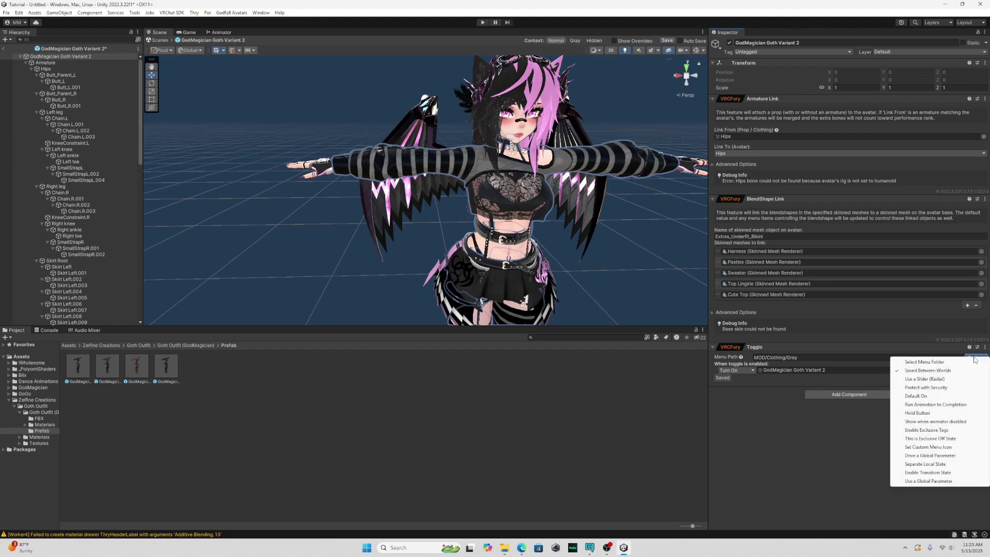
pyautogui.click(932, 396)
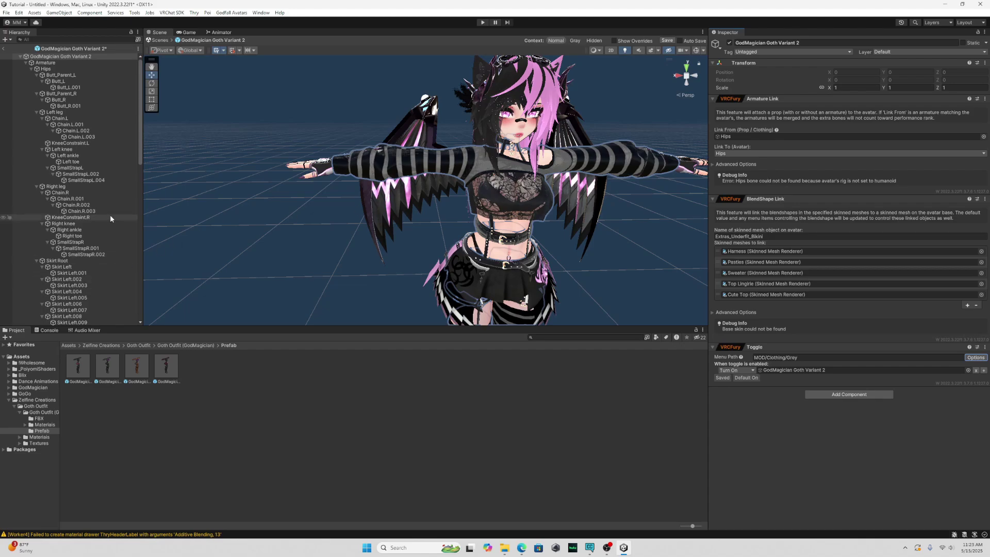
# Step: Save the prefab and parent GodMagician Goth Variant 2 under the GodMagician EX avatar, reselecting it to refresh its VRCFury debug info
pyautogui.click(3, 49)
pyautogui.press('Return')
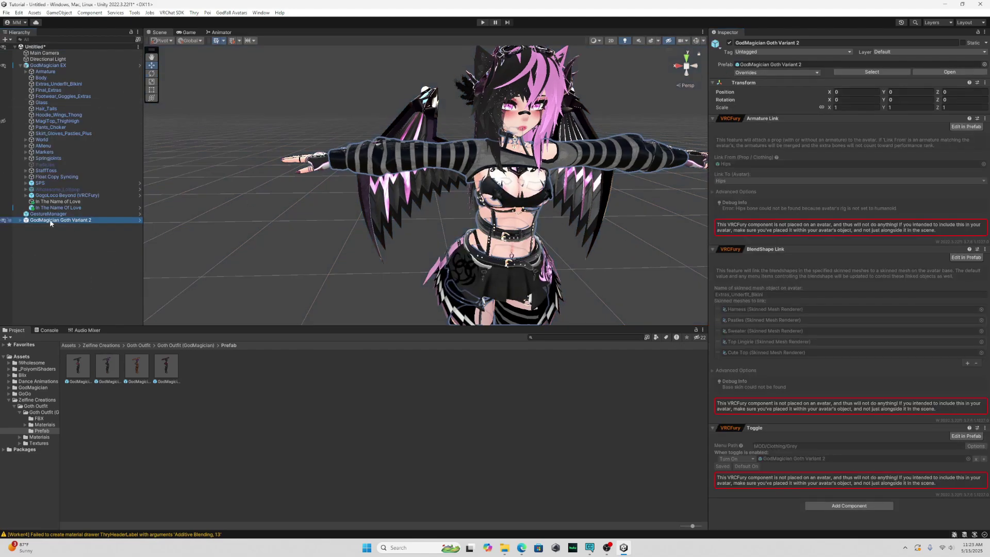
pyautogui.moveTo(51, 223); pyautogui.dragTo(41, 65)
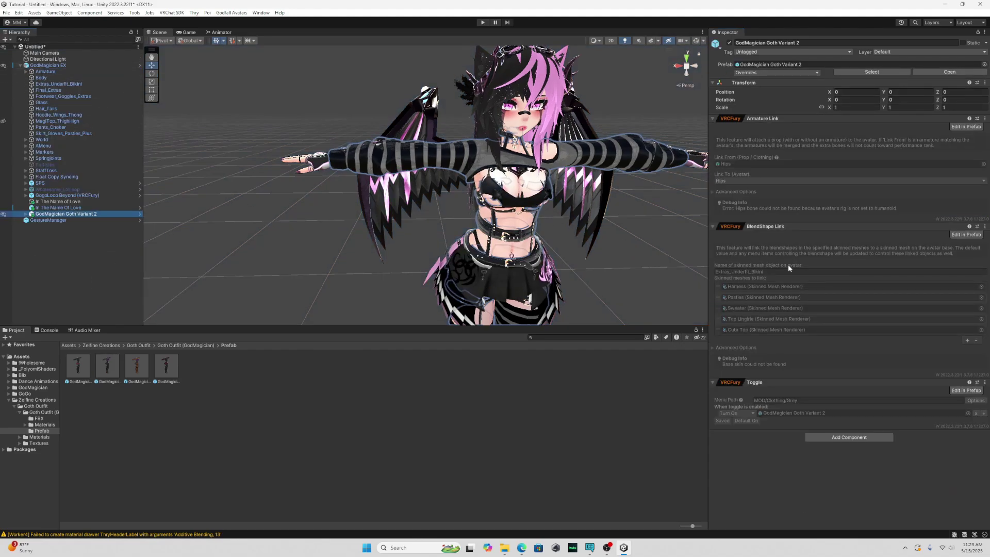
pyautogui.click(56, 84)
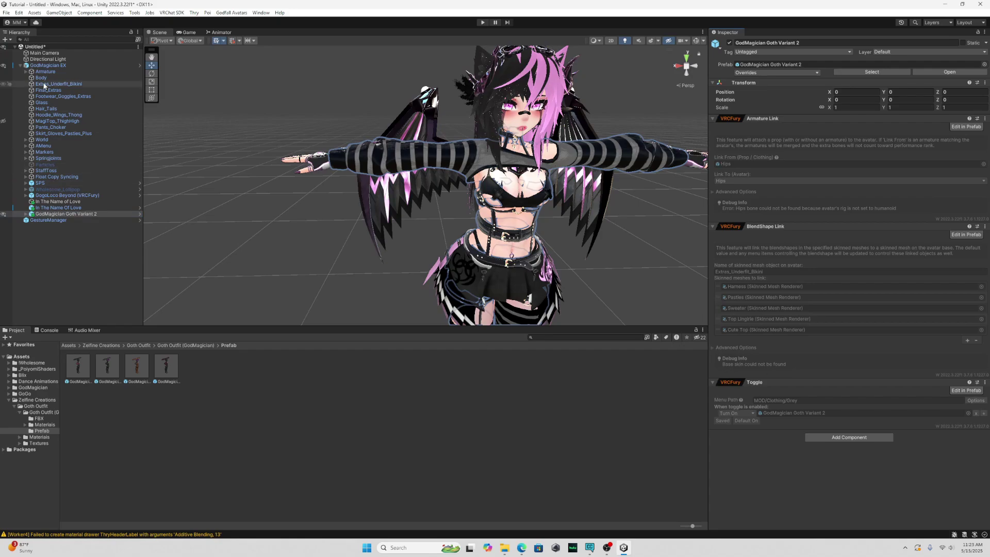
pyautogui.click(49, 101)
pyautogui.click(66, 213)
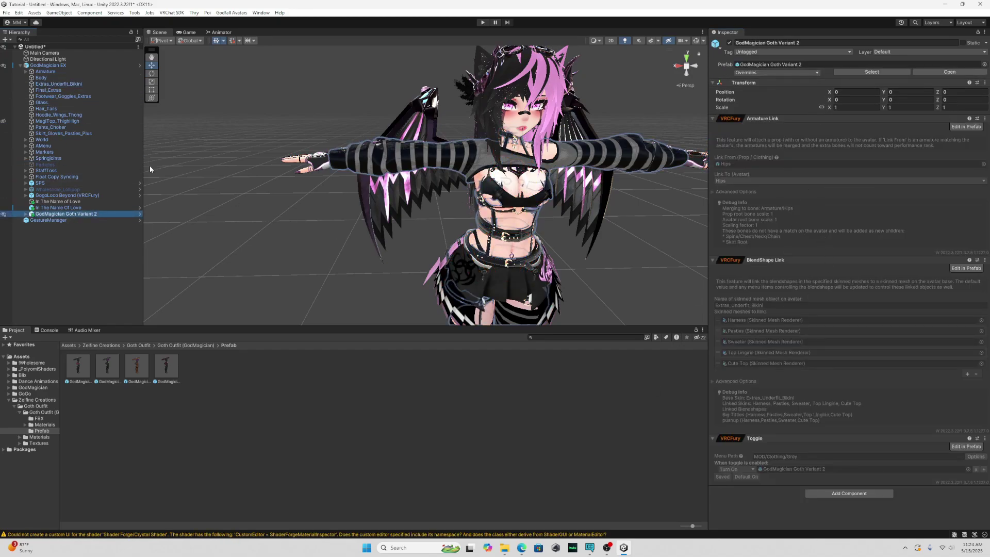
# Step: Enter play mode and test switching the Grey clothing toggle off and on through the Gesture Manager's MOD Clothing menu
pyautogui.click(483, 22)
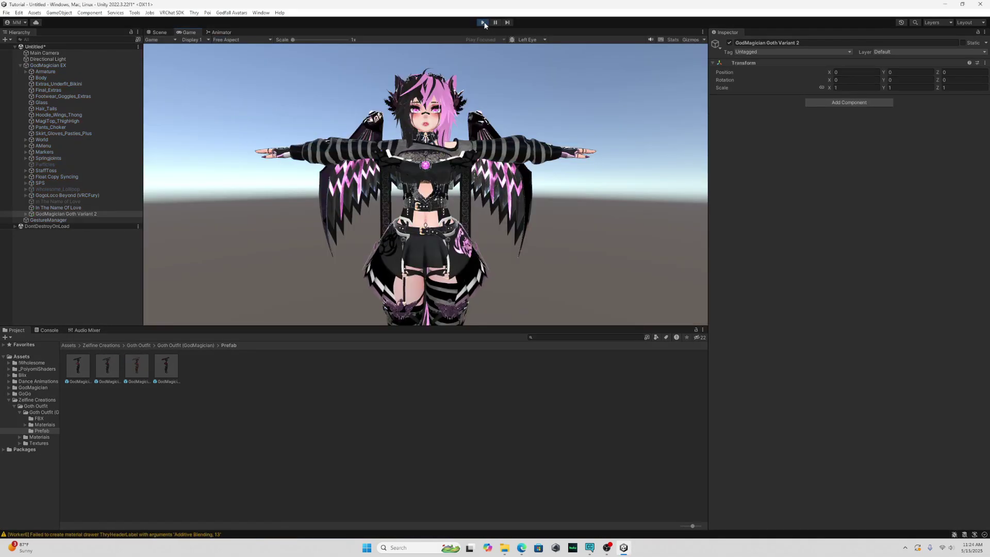
pyautogui.click(64, 220)
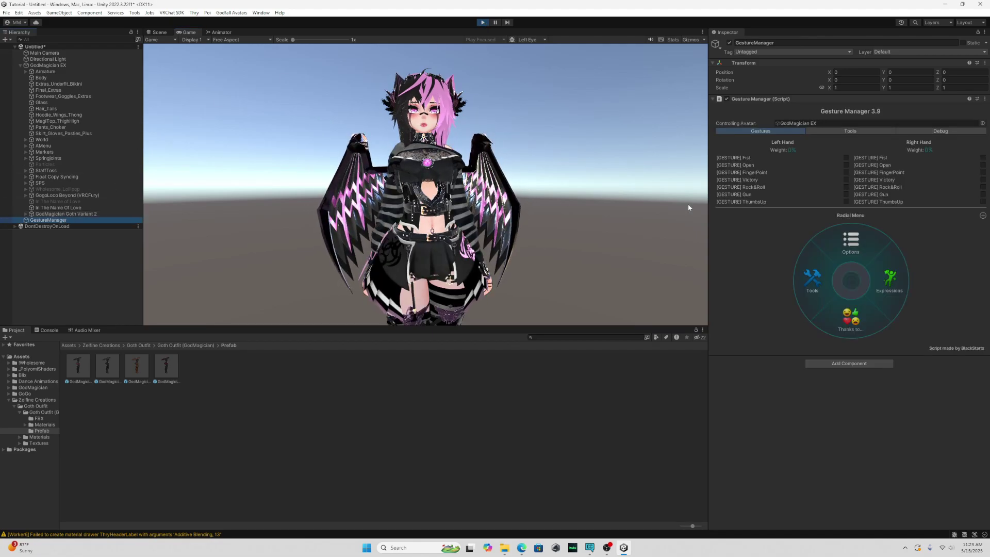
pyautogui.click(892, 266)
pyautogui.click(814, 269)
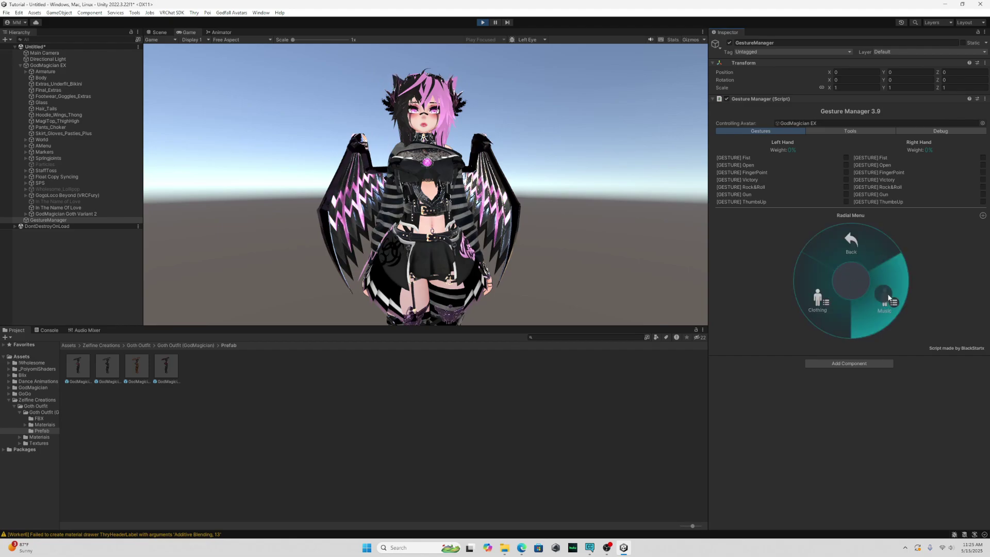
pyautogui.click(875, 299)
pyautogui.click(855, 312)
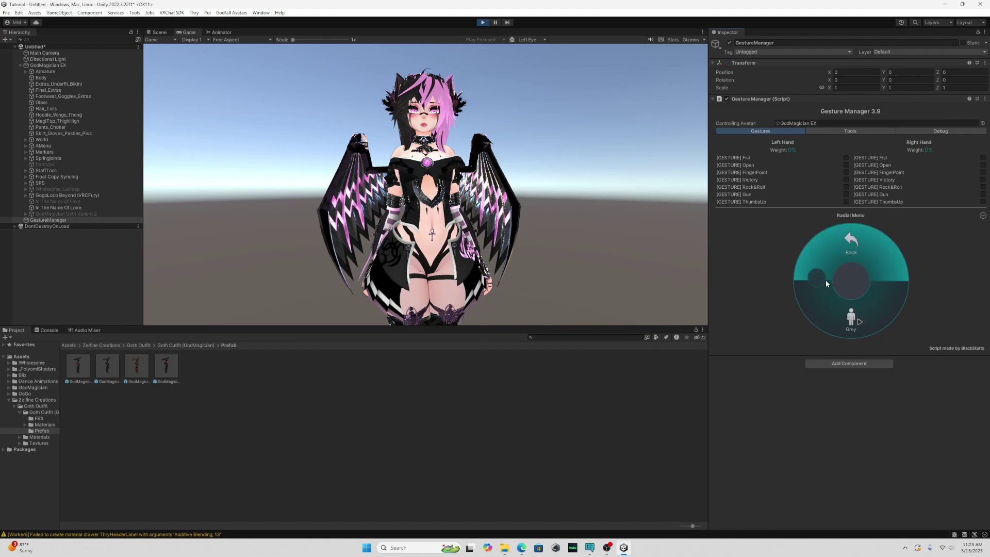
pyautogui.click(842, 304)
# Step: Open the Goth Outfit menu in the Gesture Manager and test switching individual pieces such as the cute top off and on
pyautogui.click(849, 229)
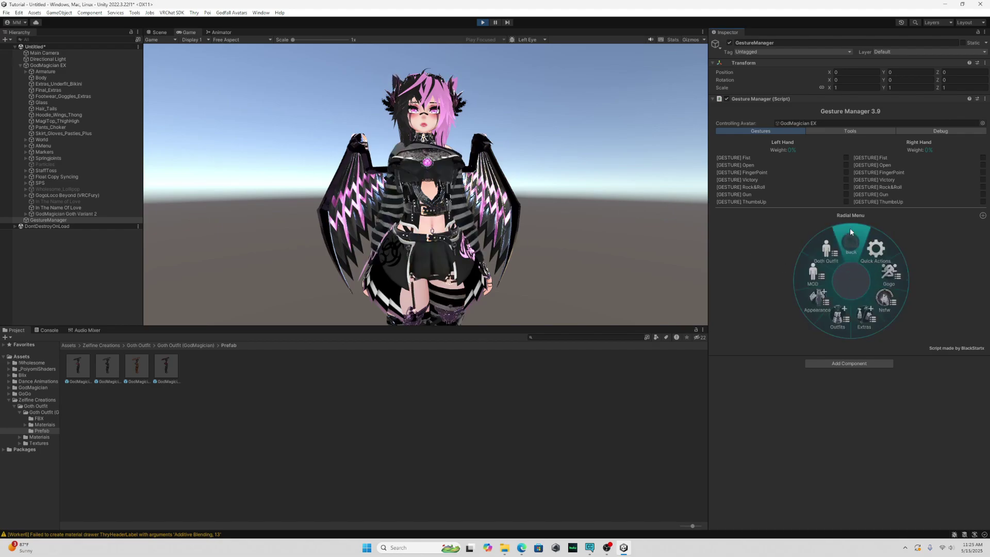
pyautogui.click(826, 250)
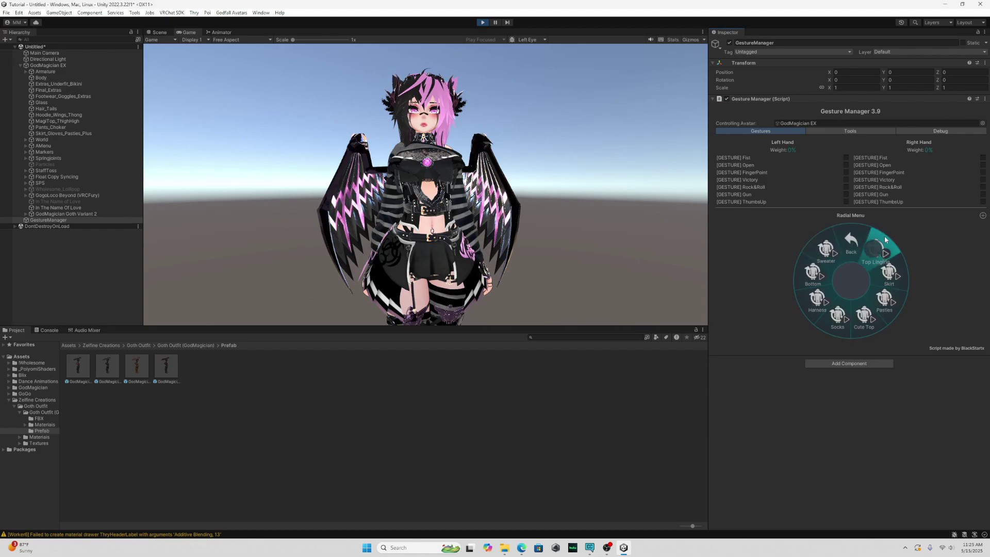
pyautogui.click(892, 276)
pyautogui.click(892, 276)
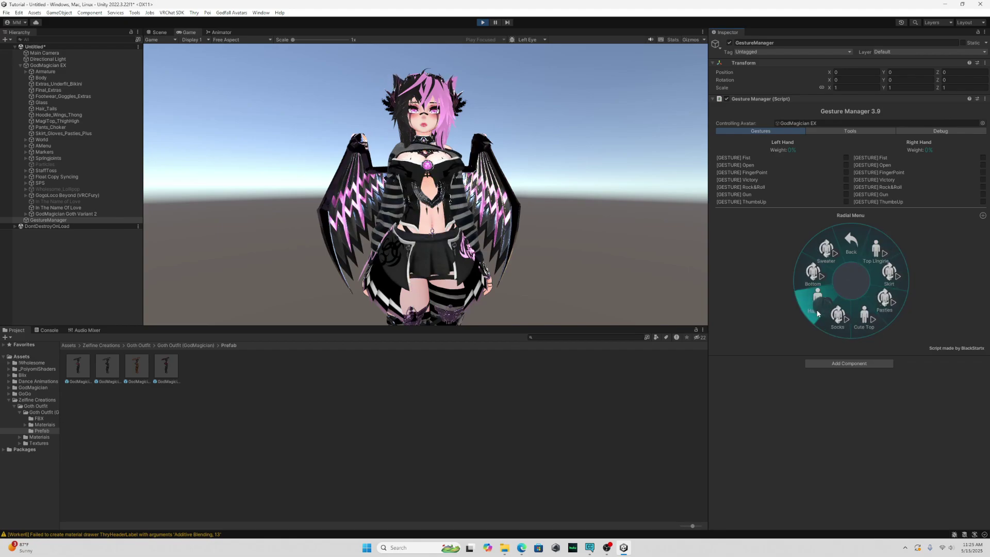
pyautogui.click(866, 316)
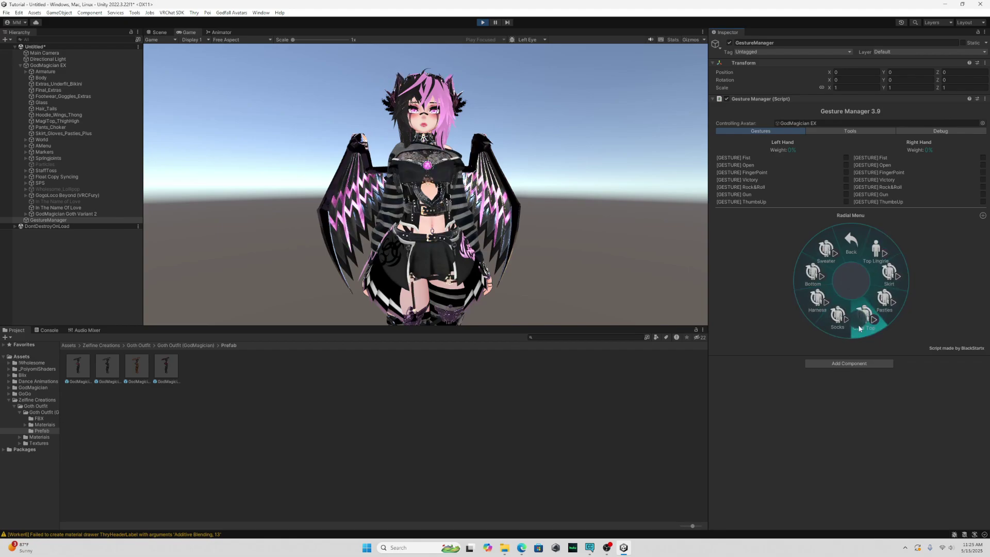
pyautogui.click(871, 256)
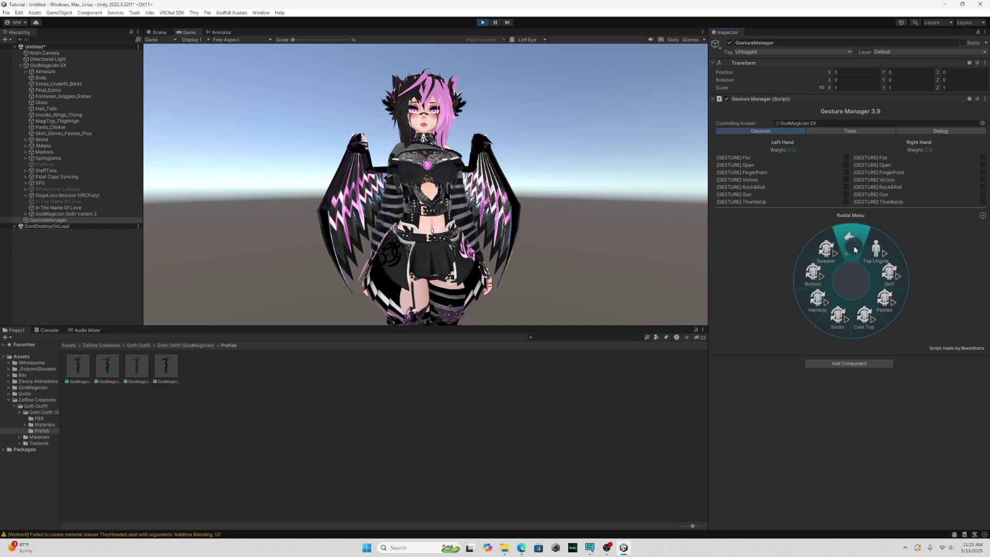
# Step: Switch the Grey clothing toggle off through the MOD Clothing menu and recheck the Goth Outfit menu
pyautogui.click(853, 247)
pyautogui.click(824, 274)
pyautogui.click(828, 300)
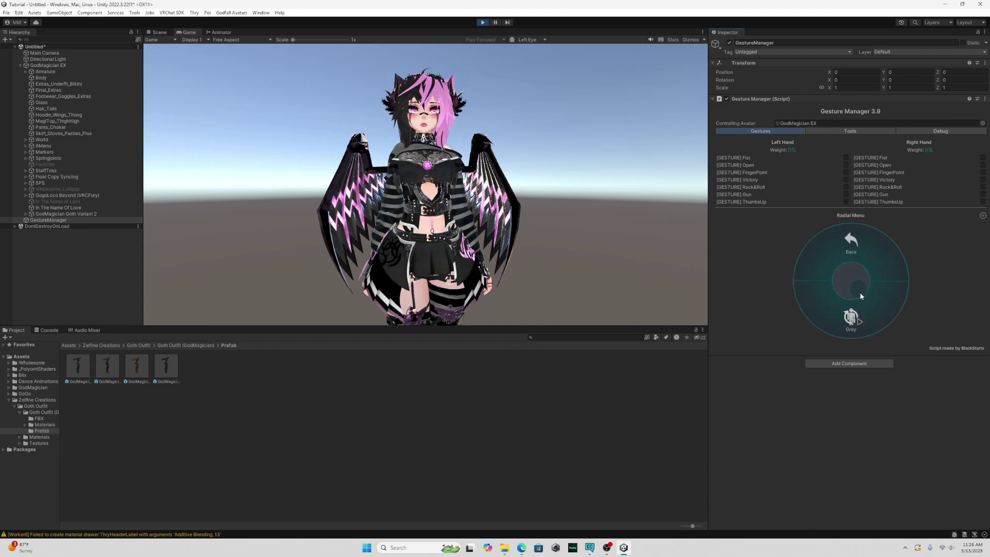
pyautogui.click(859, 314)
pyautogui.click(852, 249)
pyautogui.click(852, 249)
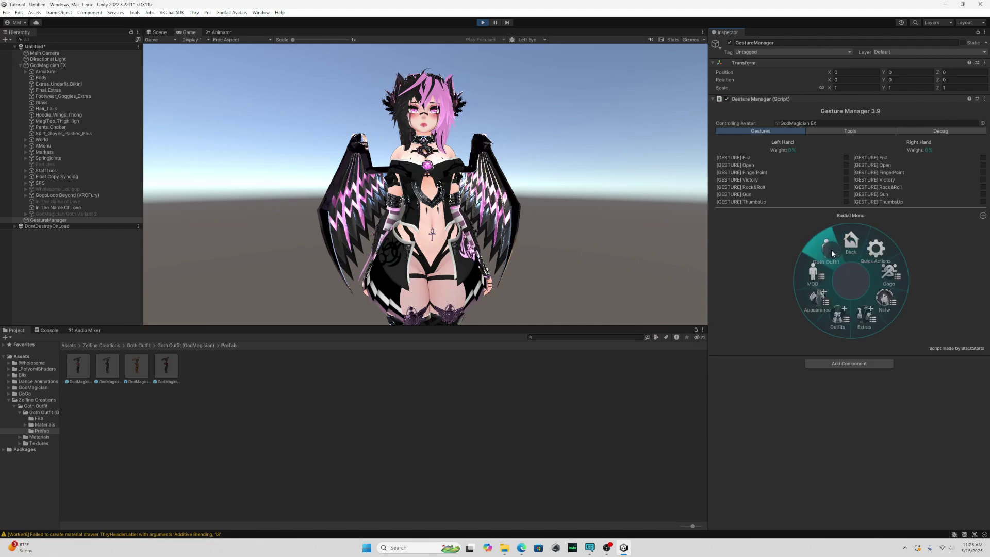
pyautogui.click(831, 250)
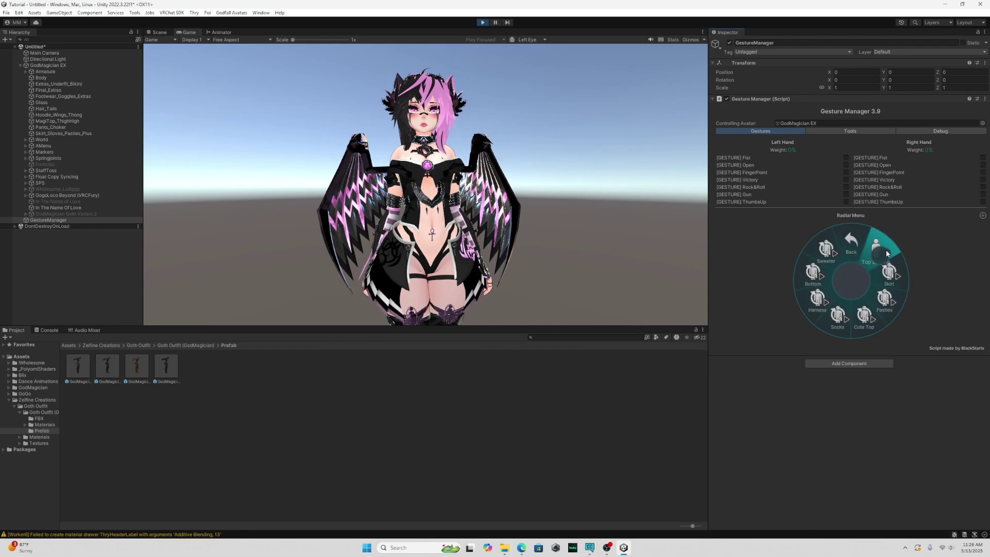
pyautogui.click(845, 238)
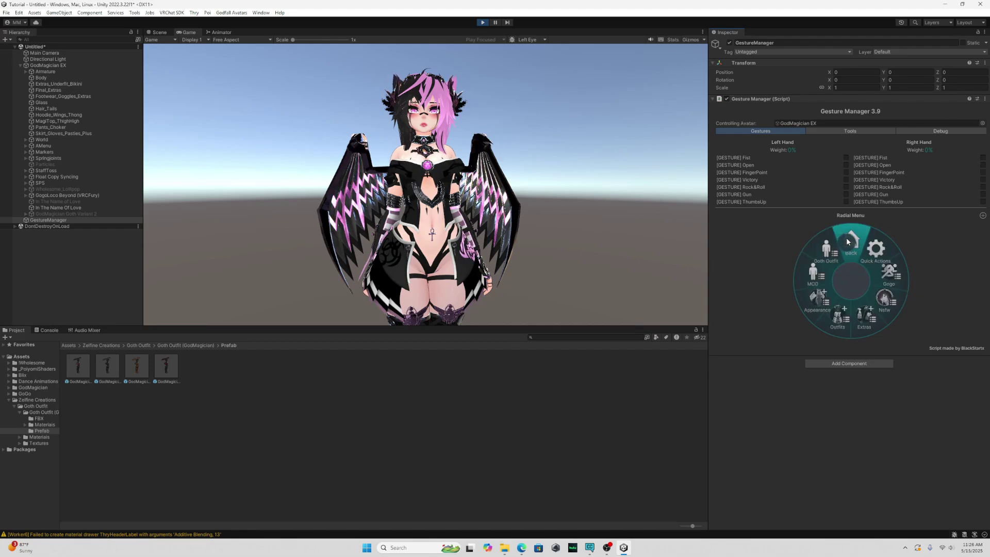
# Step: Exit play mode and return to the avatar in the scene
pyautogui.click(482, 23)
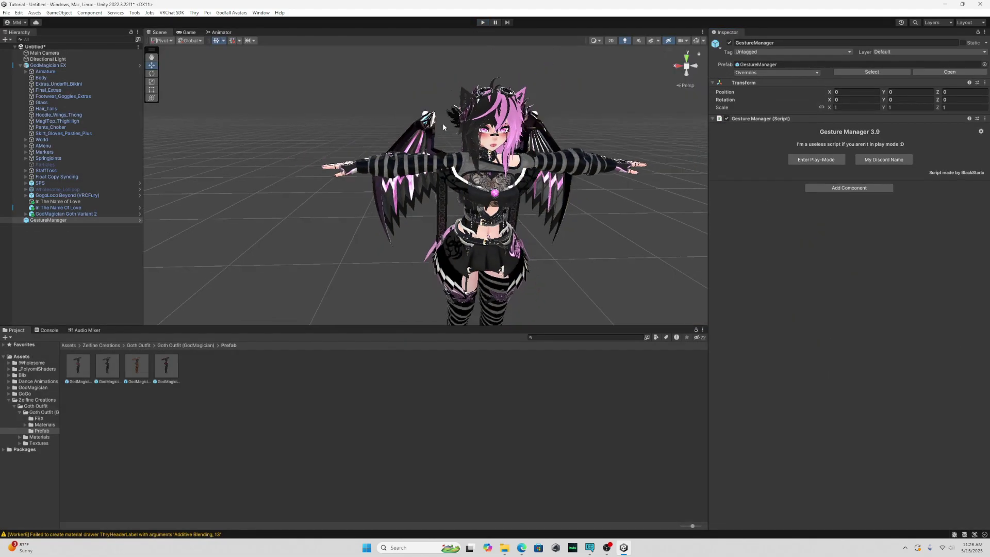
pyautogui.moveTo(515, 117); pyautogui.dragTo(539, 94, button='middle')
pyautogui.scroll(-2, 489, 136)
pyautogui.scroll(1, 393, 174)
pyautogui.scroll(-1, 392, 173)
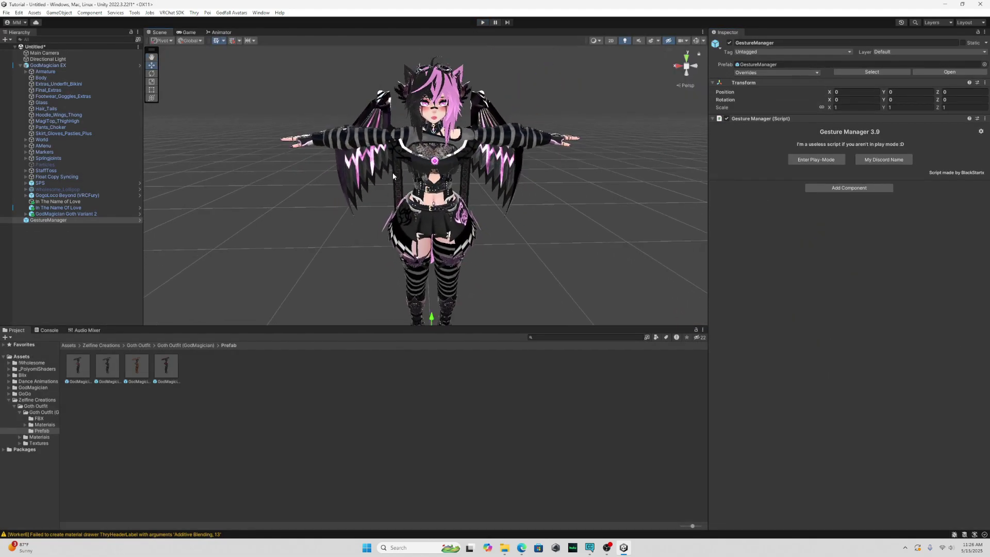
pyautogui.moveTo(393, 173); pyautogui.dragTo(371, 215, button='middle')
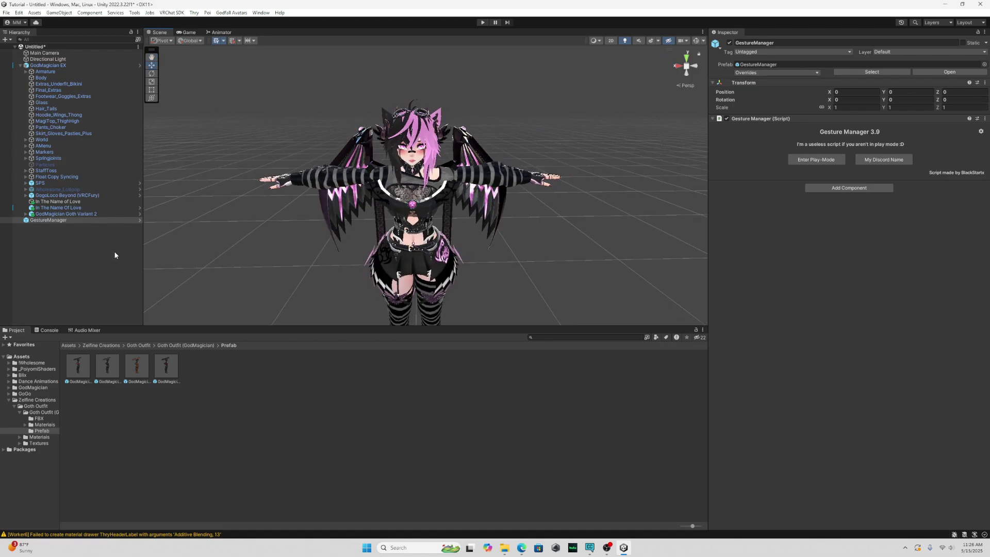
# Step: Add the Magician Skirt EX prefab from the Blix SkirtMagician folder to the scene
pyautogui.click(9, 400)
pyautogui.click(9, 387)
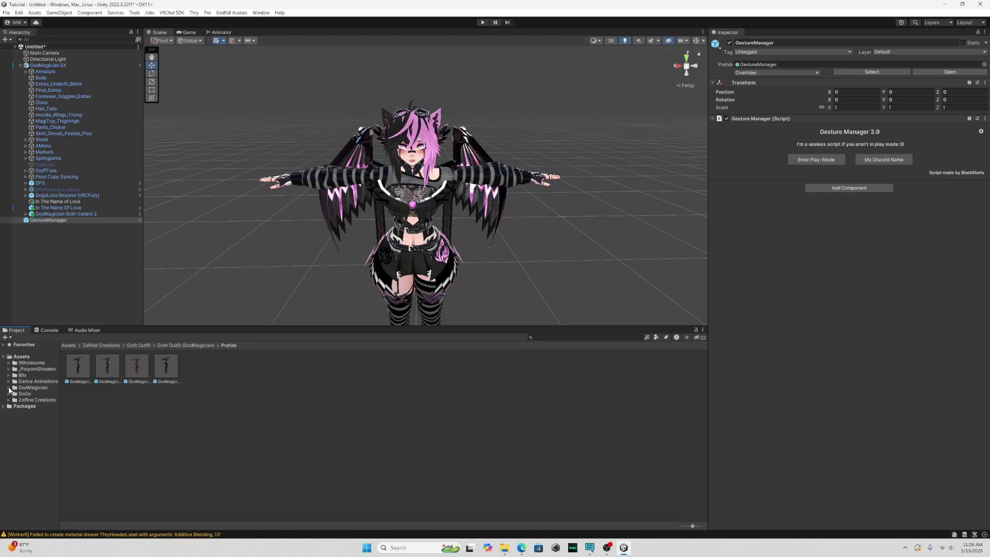
pyautogui.click(8, 387)
pyautogui.click(8, 375)
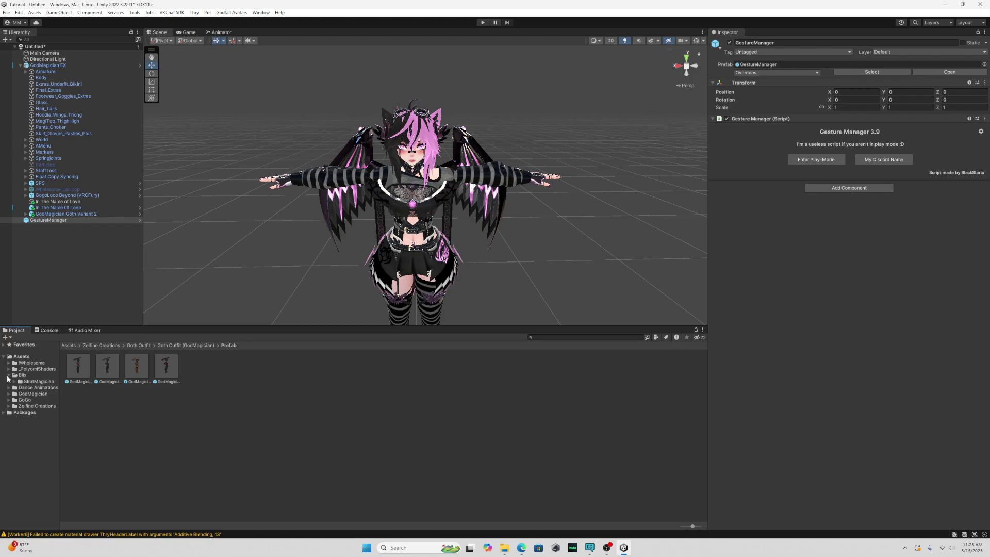
pyautogui.click(39, 381)
pyautogui.moveTo(199, 372); pyautogui.dragTo(67, 229)
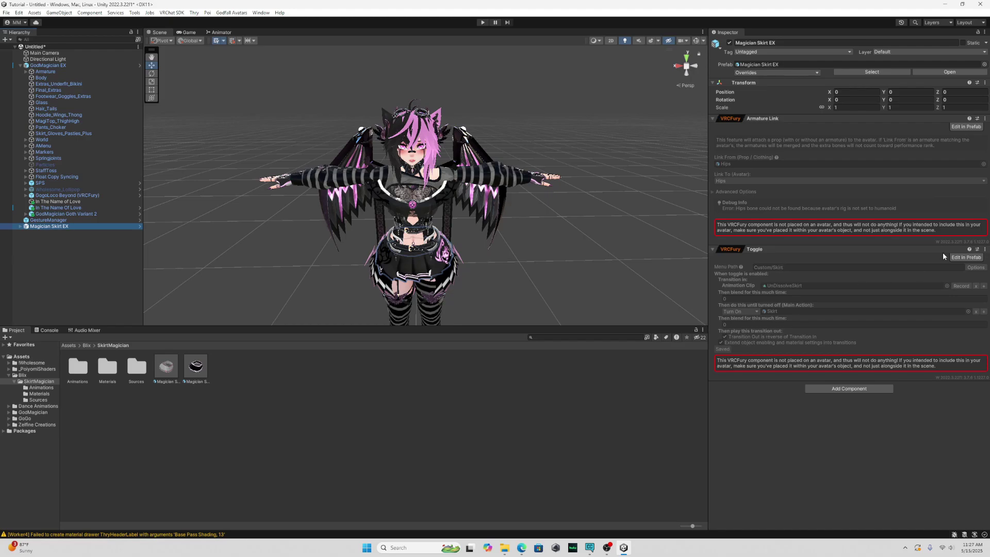
# Step: Remove the skirt prefab's existing VRCFury Toggle component and add a fresh Toggle component
pyautogui.click(984, 249)
pyautogui.click(938, 271)
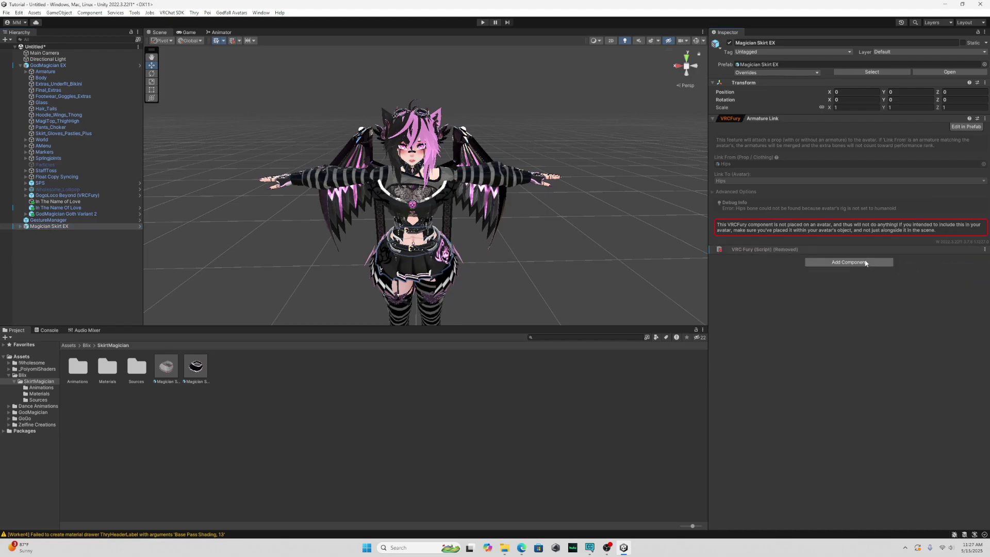
pyautogui.click(849, 261)
pyautogui.click(849, 289)
pyautogui.click(981, 251)
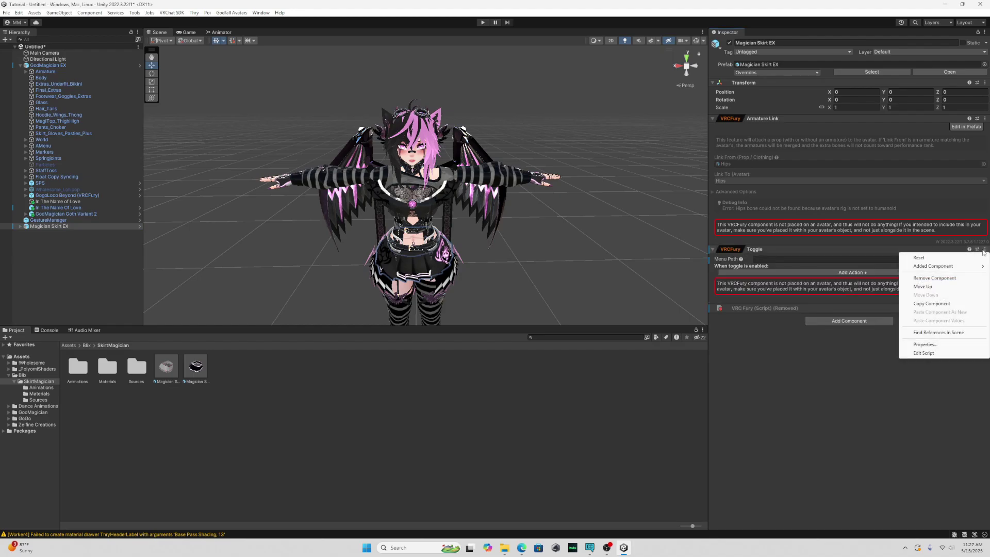
# Step: Add a VRCFury BlendShape Link component to Magician Skirt EX
pyautogui.click(849, 320)
pyautogui.write('blend')
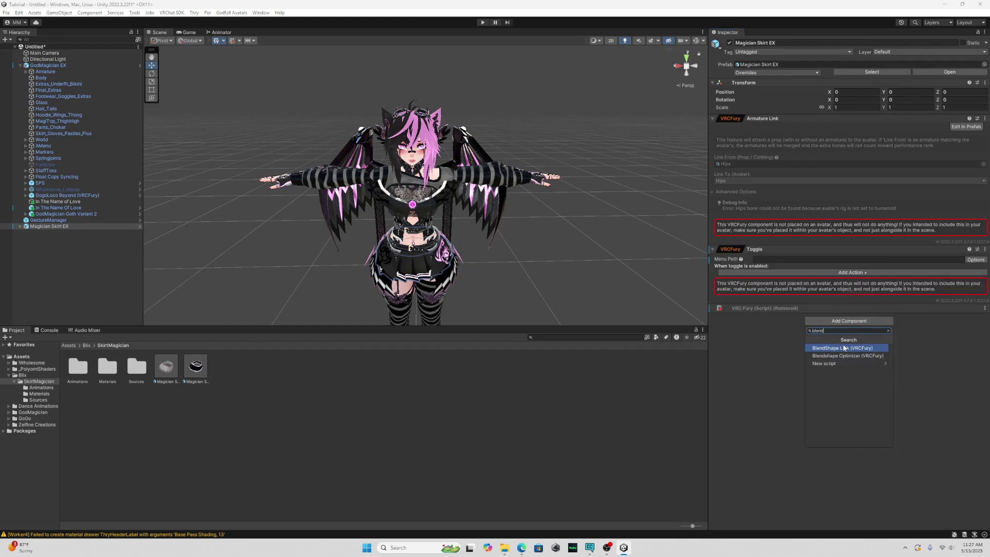
pyautogui.press('Return')
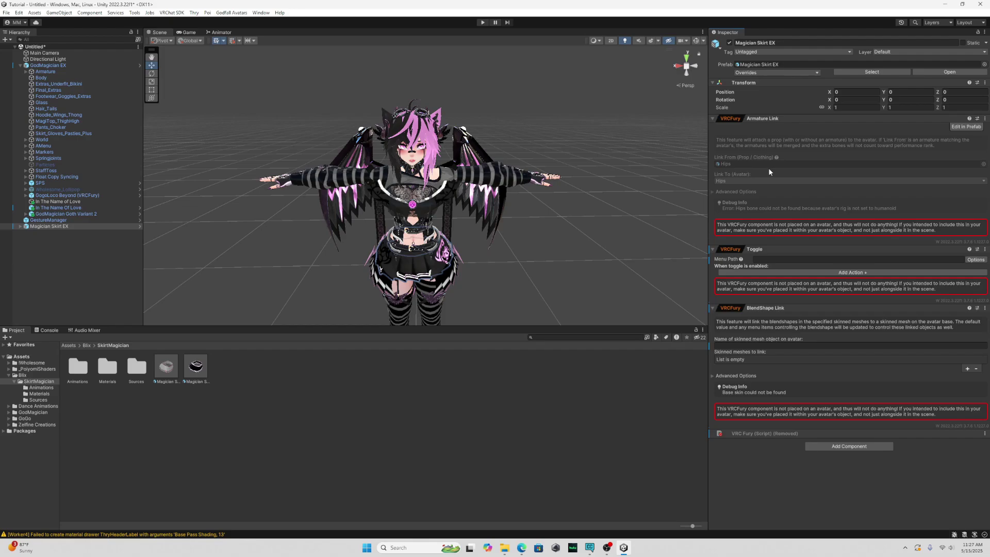
# Step: Set the new toggle's menu path to MOD/Clothing/Skirt
pyautogui.click(771, 259)
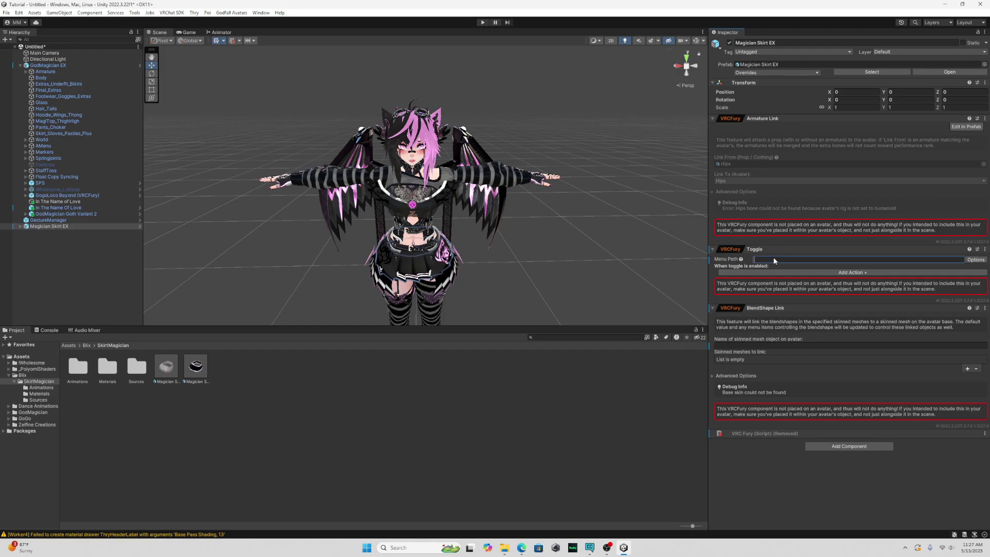
pyautogui.write('MOD/Clothing/')
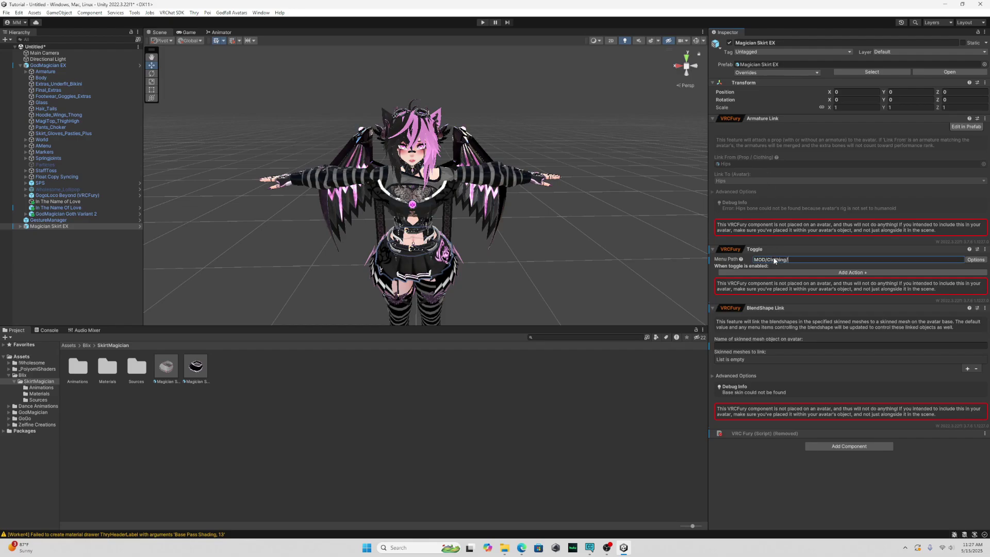
pyautogui.write('Skirt')
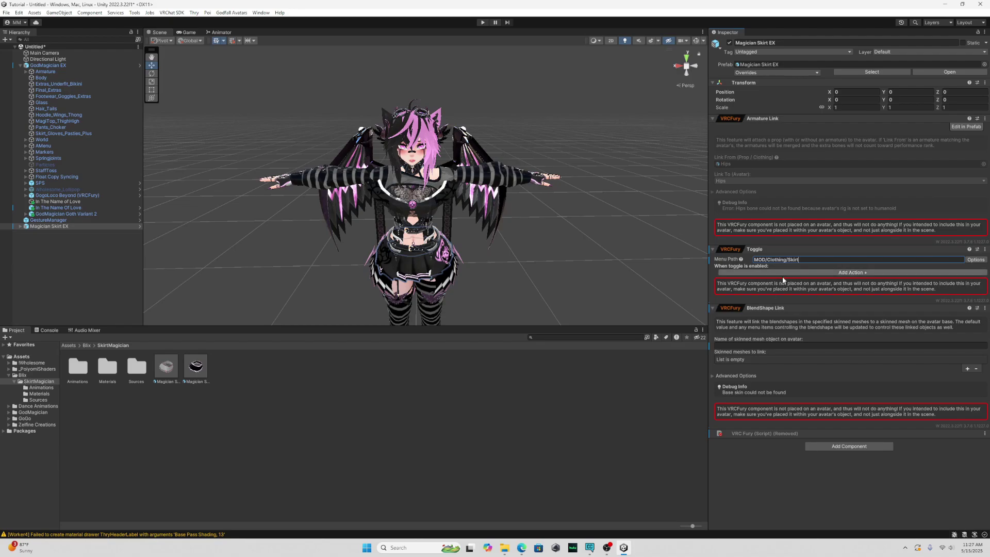
# Step: Set the BlendShape Link's avatar mesh name to Extras_Underfit_Bikini and add Skirt as the skinned mesh to link
pyautogui.click(753, 345)
pyautogui.write('Extras_Underfit_Bikini')
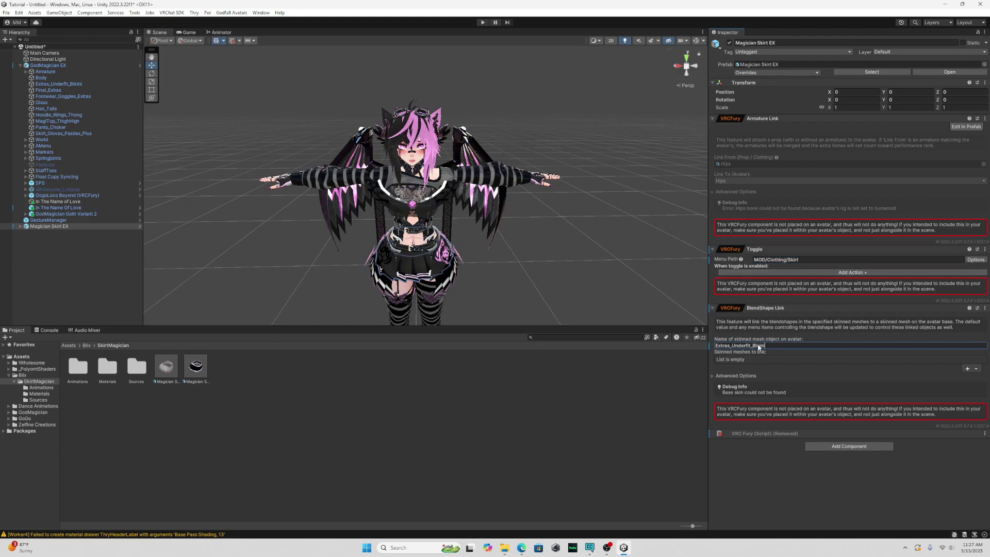
pyautogui.press('Return')
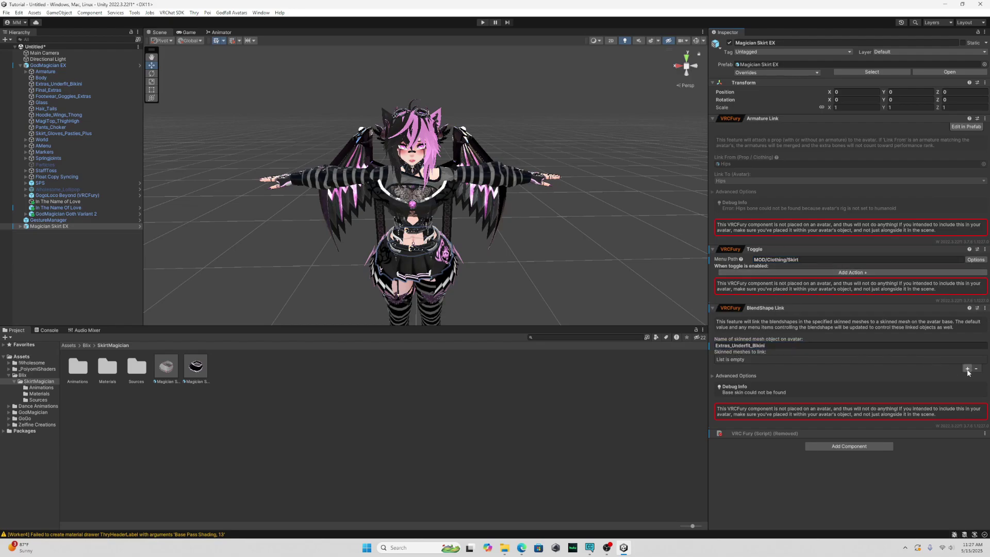
pyautogui.click(967, 369)
pyautogui.click(23, 227)
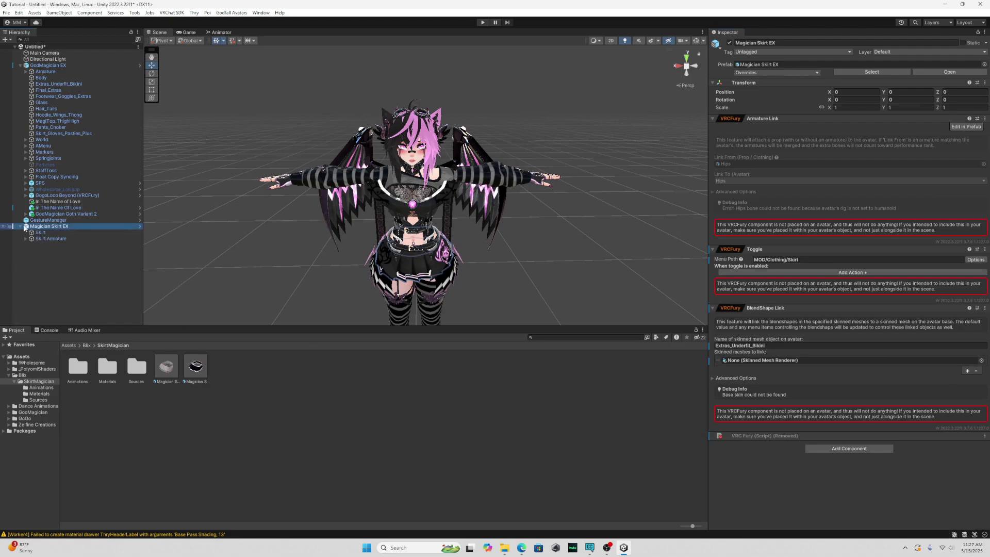
pyautogui.moveTo(41, 232); pyautogui.dragTo(785, 362)
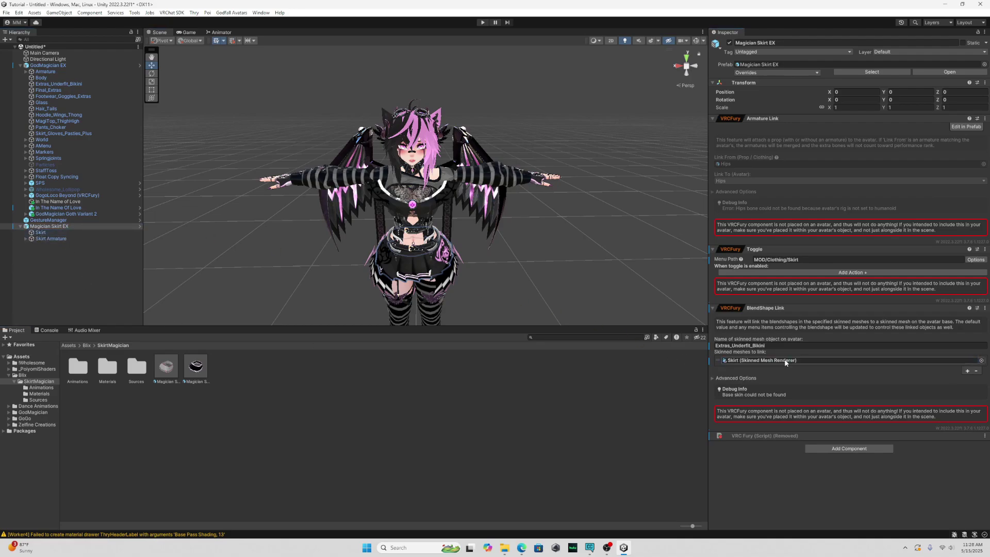
# Step: Reorder the BlendShape Link component above the Toggle and collapse the skirt's VRCFury components
pyautogui.click(725, 309)
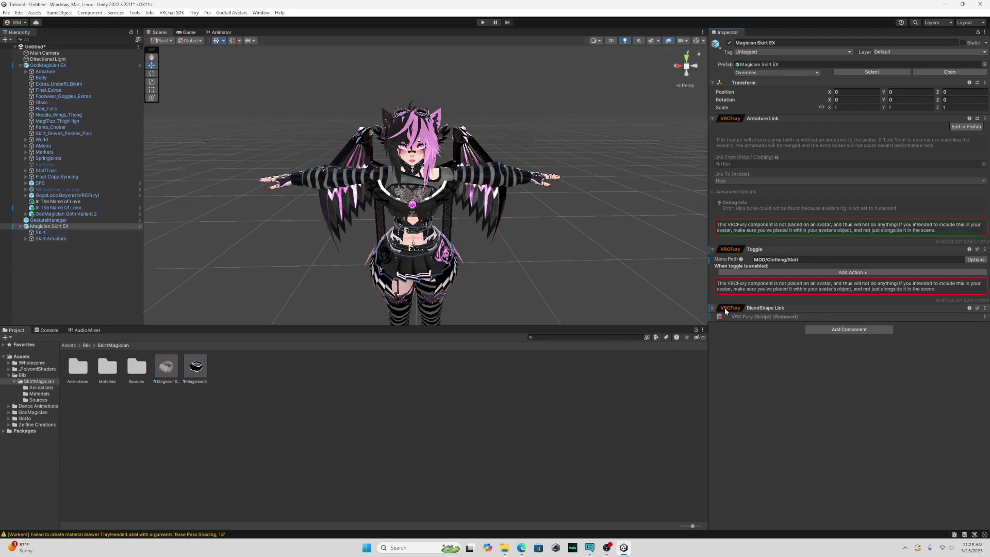
pyautogui.moveTo(726, 241); pyautogui.dragTo(728, 246)
pyautogui.click(713, 119)
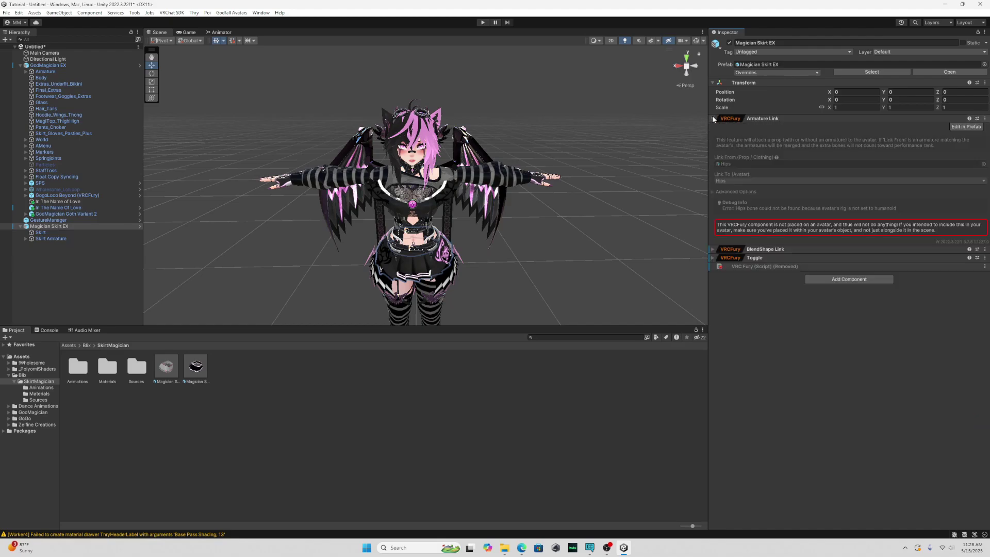
pyautogui.click(713, 118)
# Step: Add a Flipbook Builder action to the skirt toggle, with page 1 holding an Object Toggle that turns off Skirt
pyautogui.click(713, 135)
pyautogui.click(860, 158)
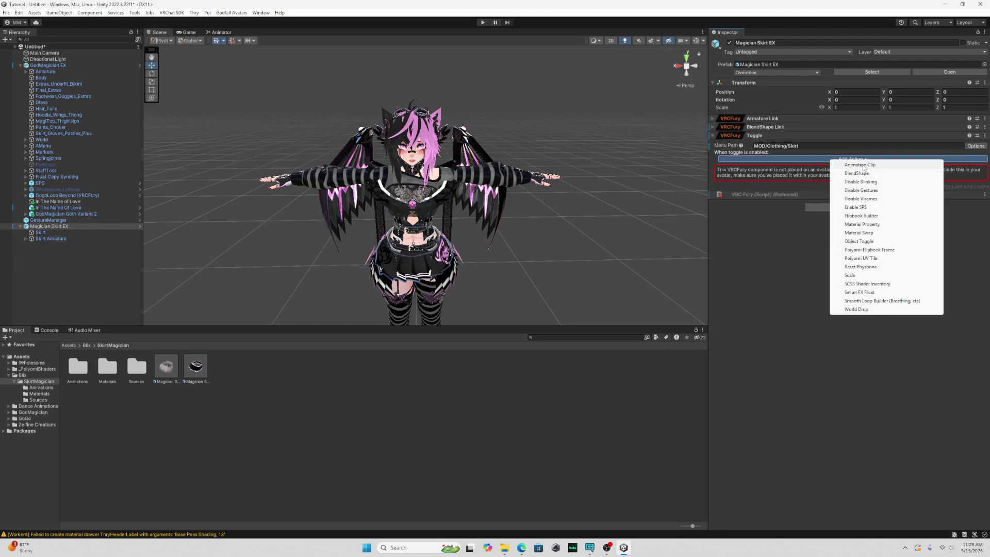
pyautogui.click(866, 216)
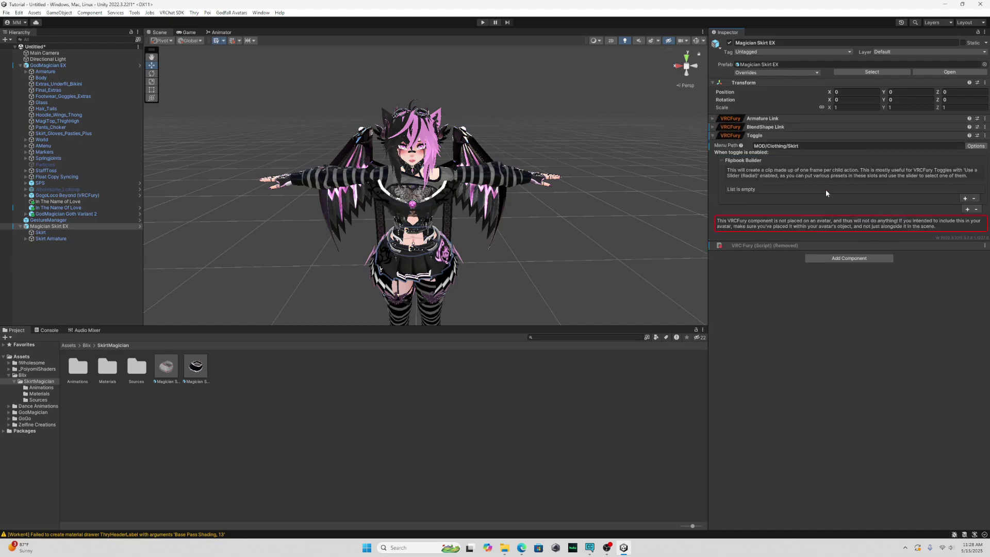
pyautogui.click(965, 199)
pyautogui.click(867, 201)
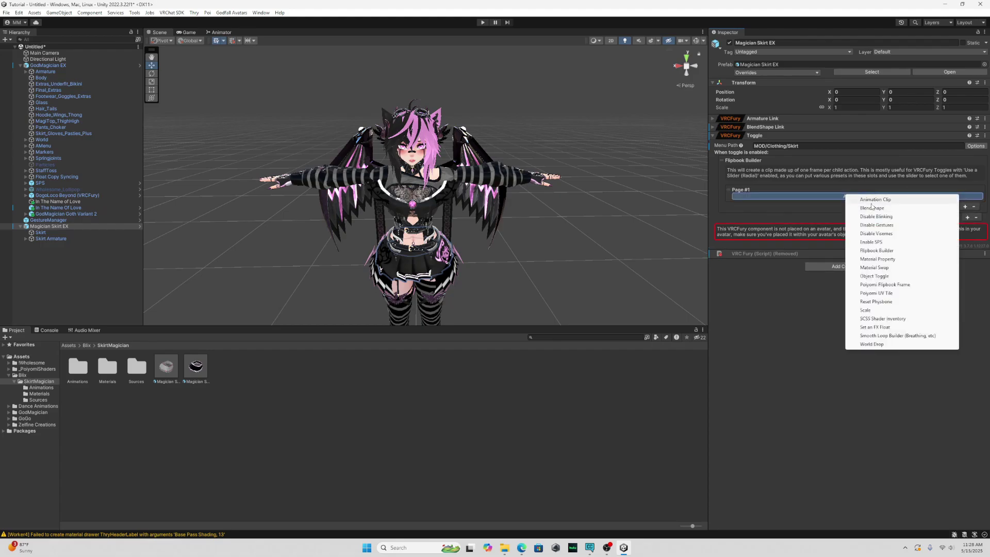
pyautogui.click(874, 276)
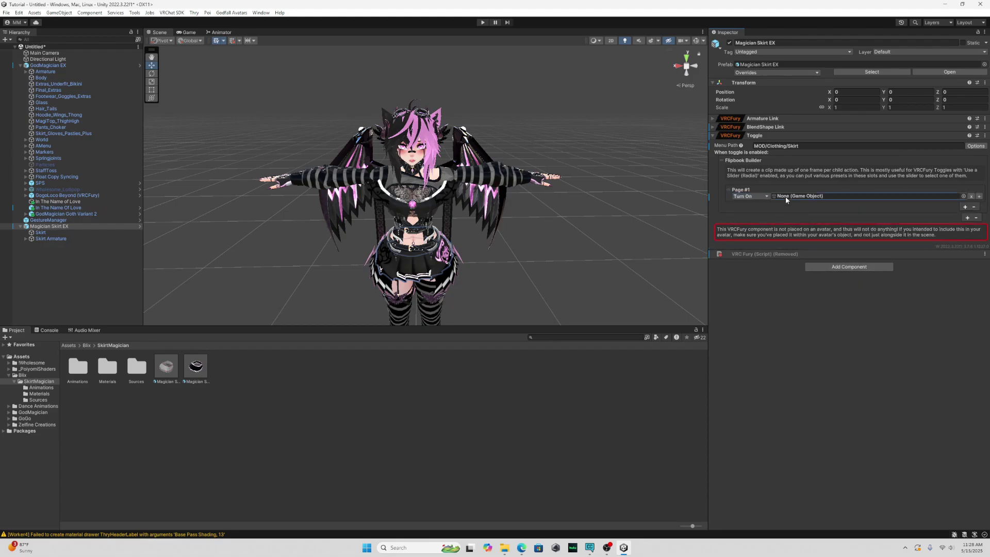
pyautogui.click(765, 196)
pyautogui.click(755, 213)
pyautogui.moveTo(40, 232); pyautogui.dragTo(866, 196)
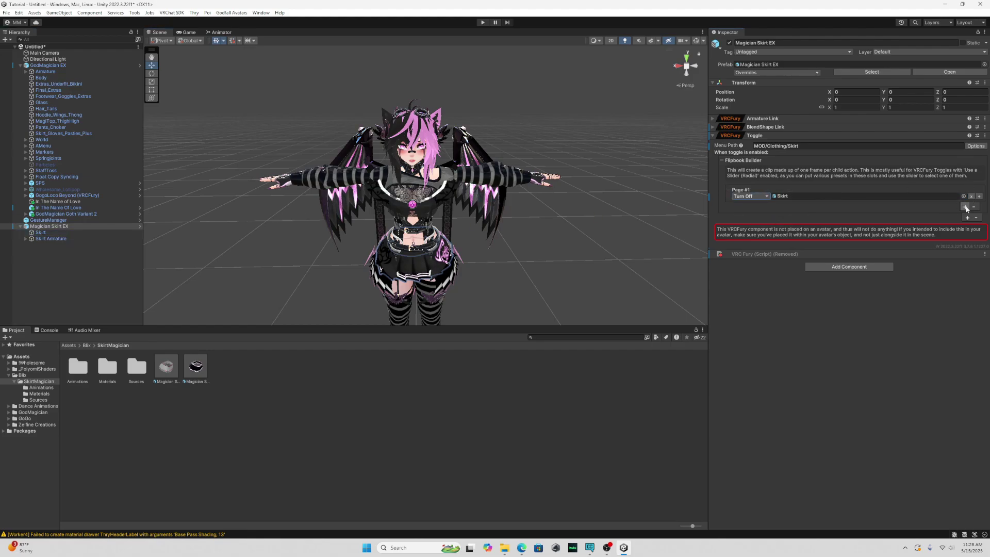
pyautogui.click(966, 207)
pyautogui.click(923, 288)
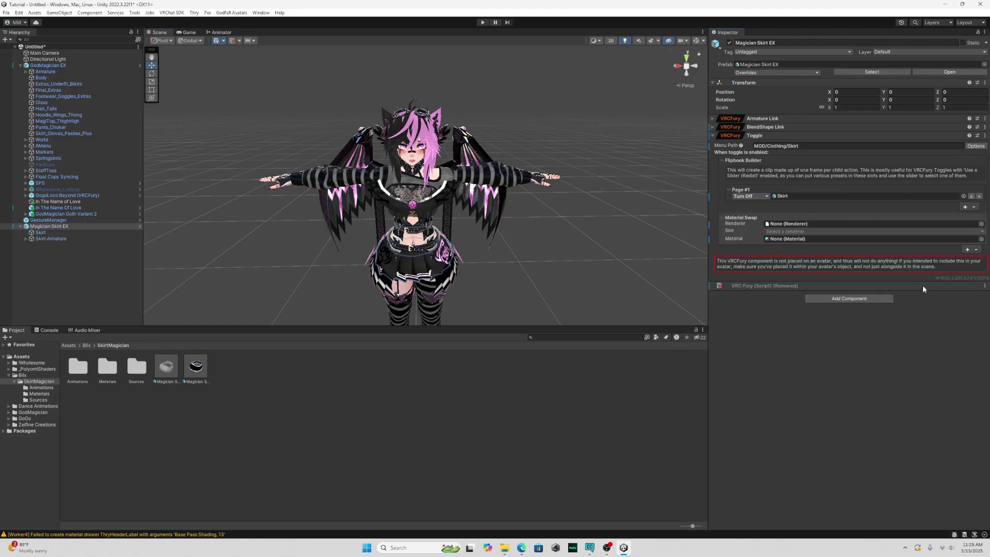
pyautogui.rightClick(744, 226)
pyautogui.click(773, 249)
# Step: Remove the separate Material Swap action and the empty second flipbook page from the skirt toggle
pyautogui.click(965, 206)
pyautogui.click(974, 224)
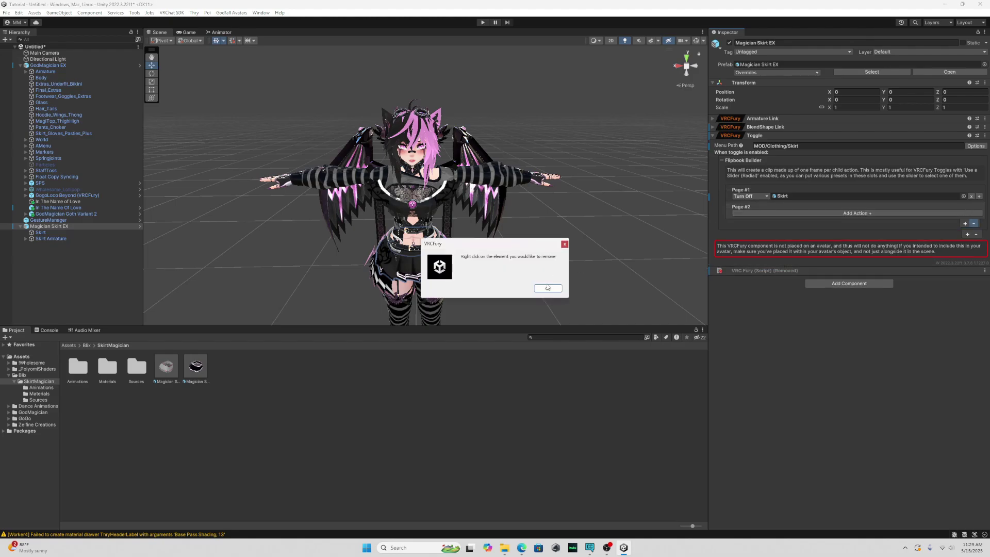
pyautogui.click(543, 286)
pyautogui.rightClick(863, 206)
pyautogui.click(883, 238)
pyautogui.click(967, 217)
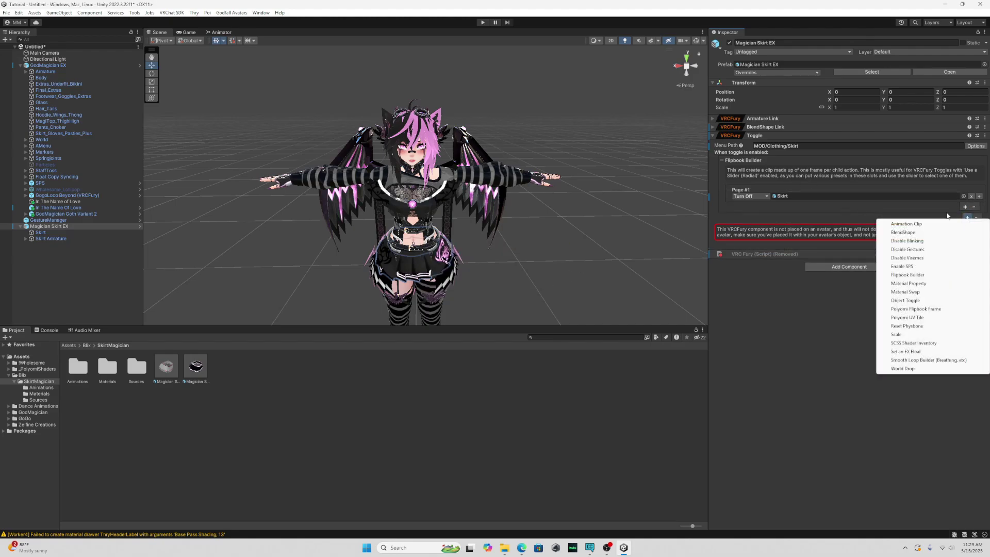
pyautogui.click(805, 239)
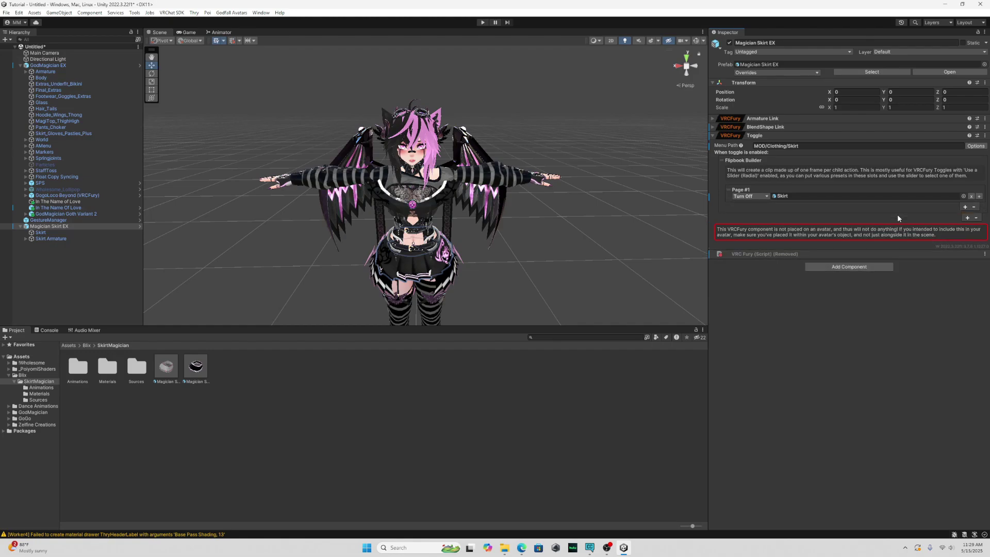
# Step: Add flipbook page 2 with a Material Swap action that puts the Skirt Magician EX material on the Skirt renderer
pyautogui.click(965, 207)
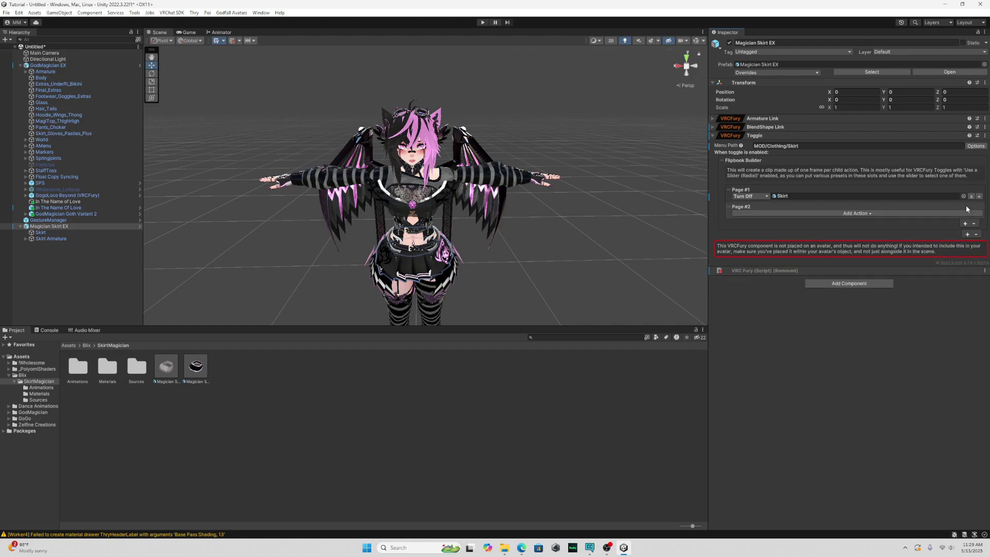
pyautogui.click(873, 213)
pyautogui.click(720, 208)
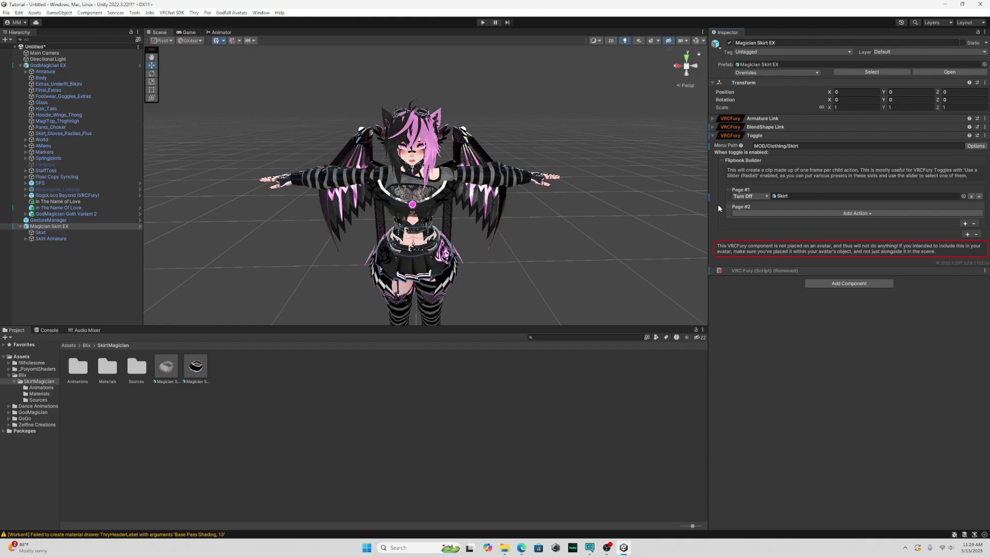
pyautogui.click(848, 213)
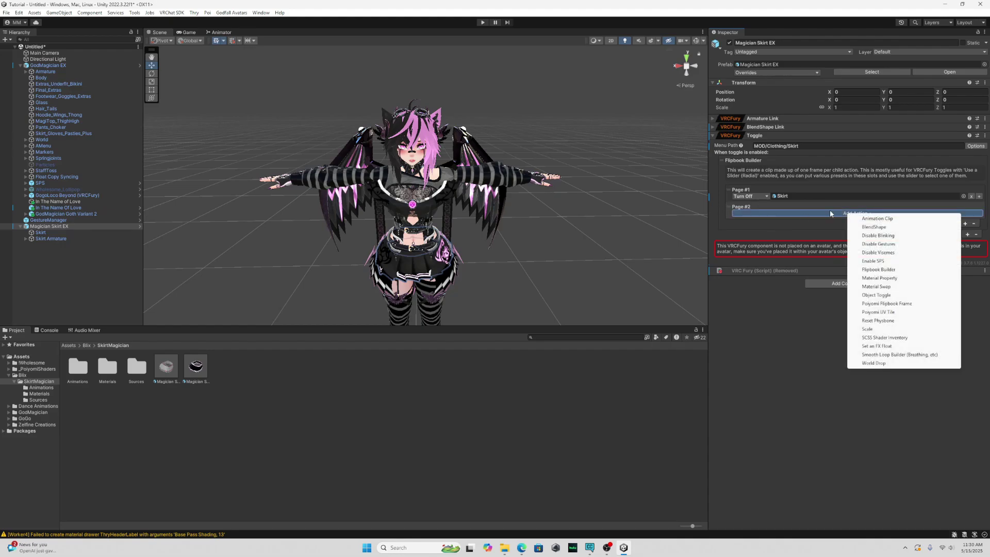
pyautogui.click(876, 287)
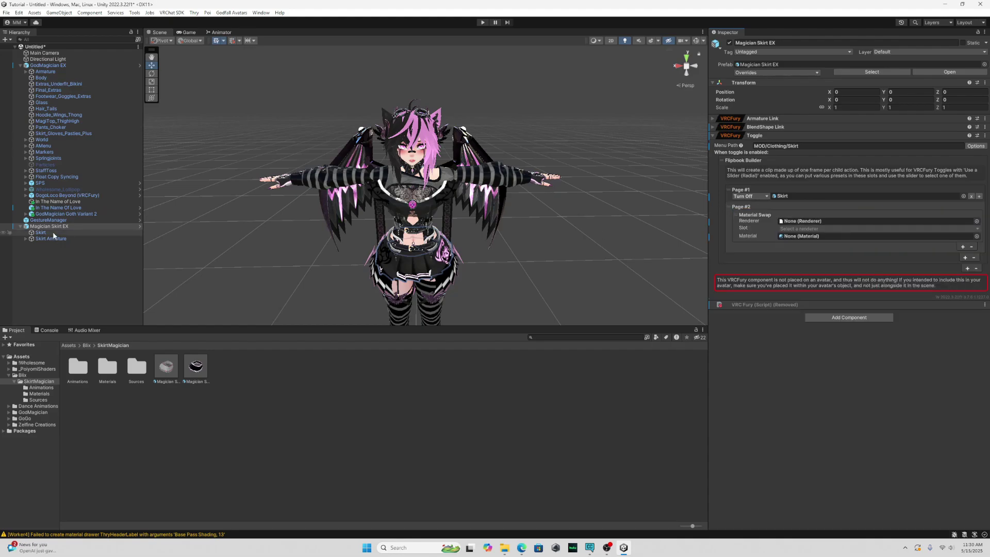
pyautogui.moveTo(53, 234); pyautogui.dragTo(824, 221)
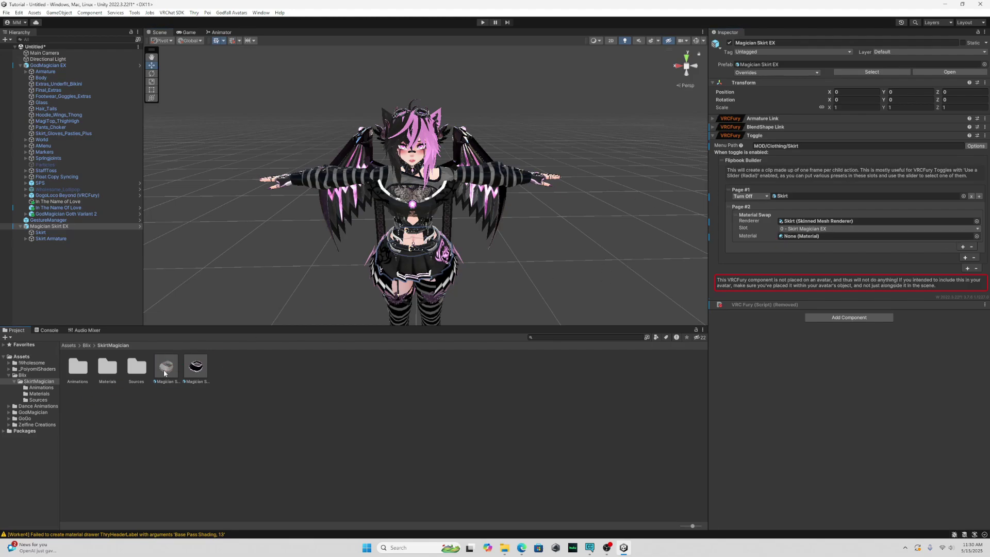
pyautogui.doubleClick(103, 367)
pyautogui.moveTo(107, 367); pyautogui.dragTo(50, 226)
pyautogui.click(50, 226)
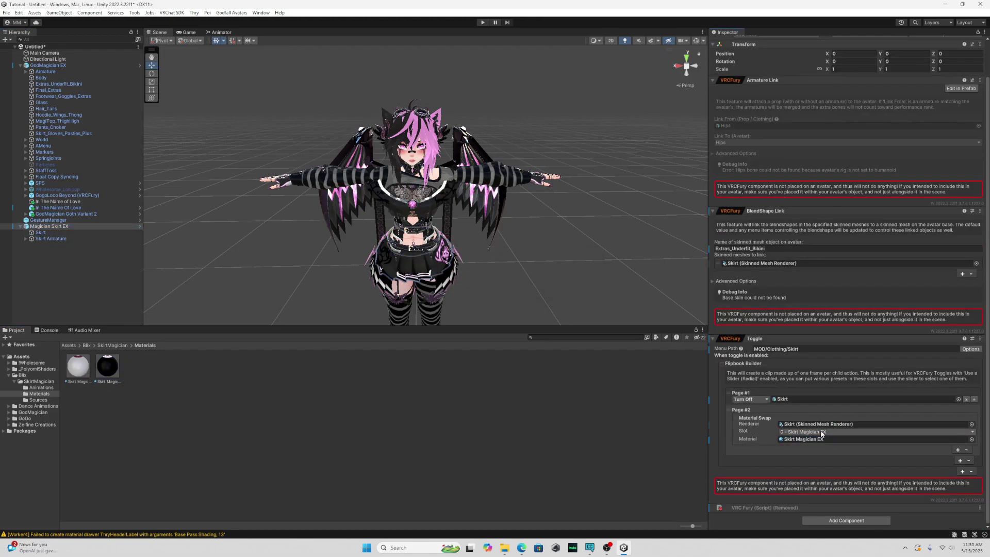
# Step: Add flipbook page 3 with a Material Swap action that puts the Skirt Magician material on the Skirt renderer
pyautogui.click(961, 463)
pyautogui.click(864, 475)
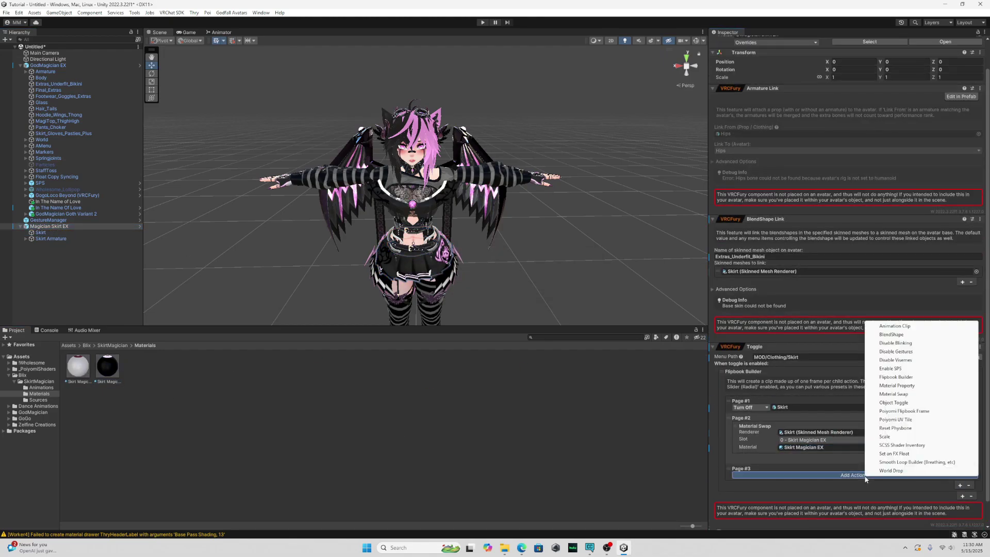
pyautogui.click(906, 395)
pyautogui.moveTo(78, 372); pyautogui.dragTo(795, 499)
pyautogui.moveTo(41, 232); pyautogui.dragTo(785, 483)
pyautogui.scroll(-3, 792, 442)
# Step: Enable Saved Between Worlds and Use a Slider (Radial) for the skirt toggle
pyautogui.click(971, 298)
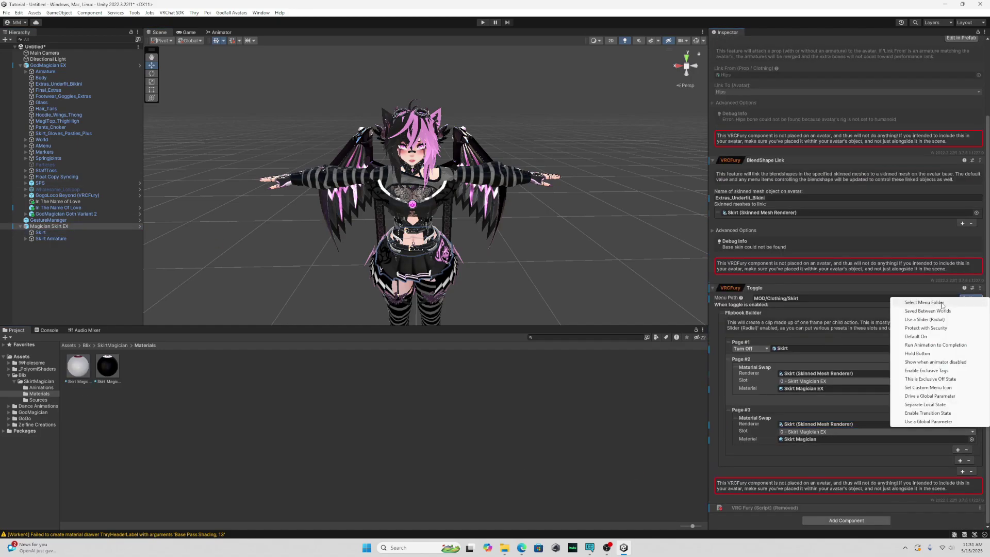
pyautogui.click(954, 311)
pyautogui.click(967, 299)
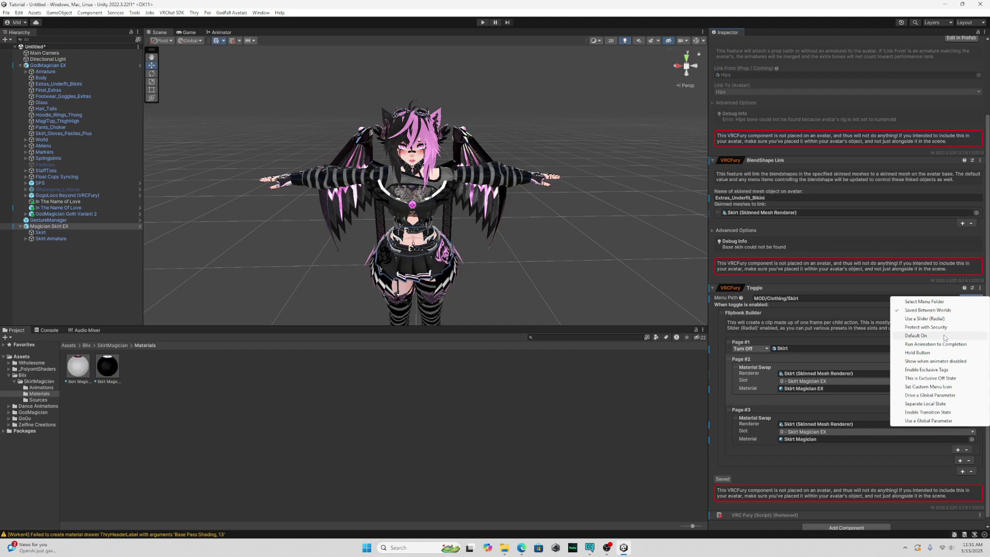
pyautogui.click(944, 318)
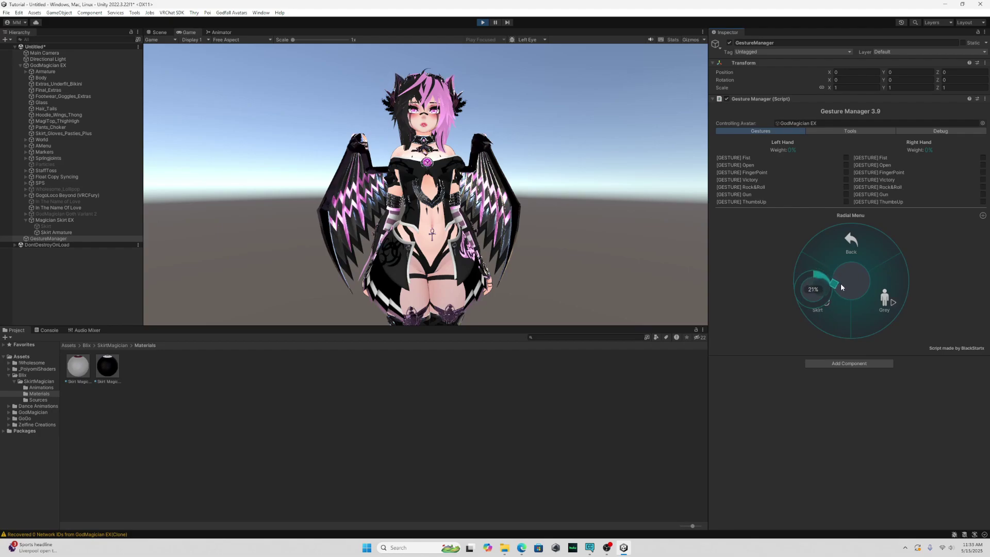
# Step: Test the Skirt radial slider in play mode by sweeping it through its range and back to 0%
pyautogui.moveTo(842, 287); pyautogui.dragTo(842, 313)
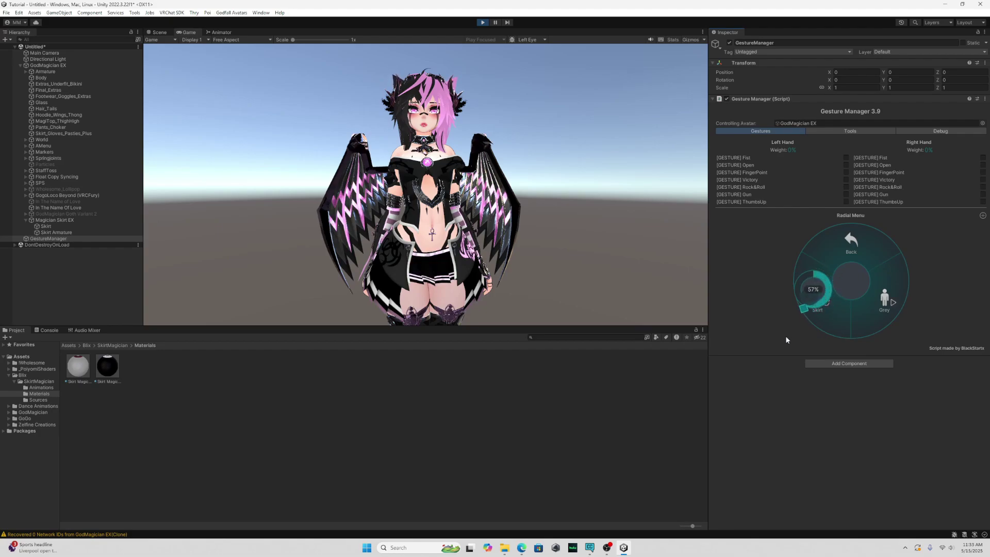
pyautogui.moveTo(786, 336); pyautogui.dragTo(678, 203)
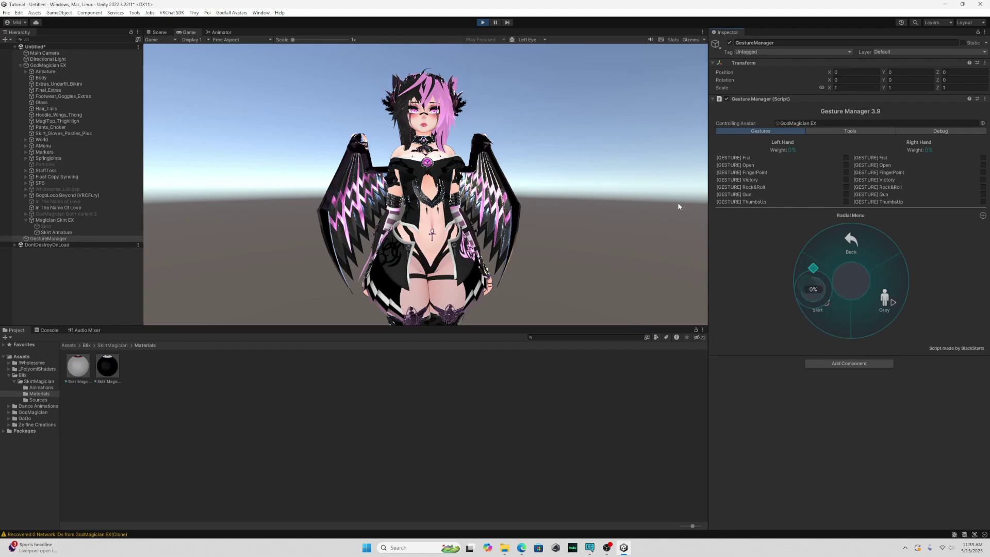
pyautogui.moveTo(791, 280); pyautogui.dragTo(812, 297)
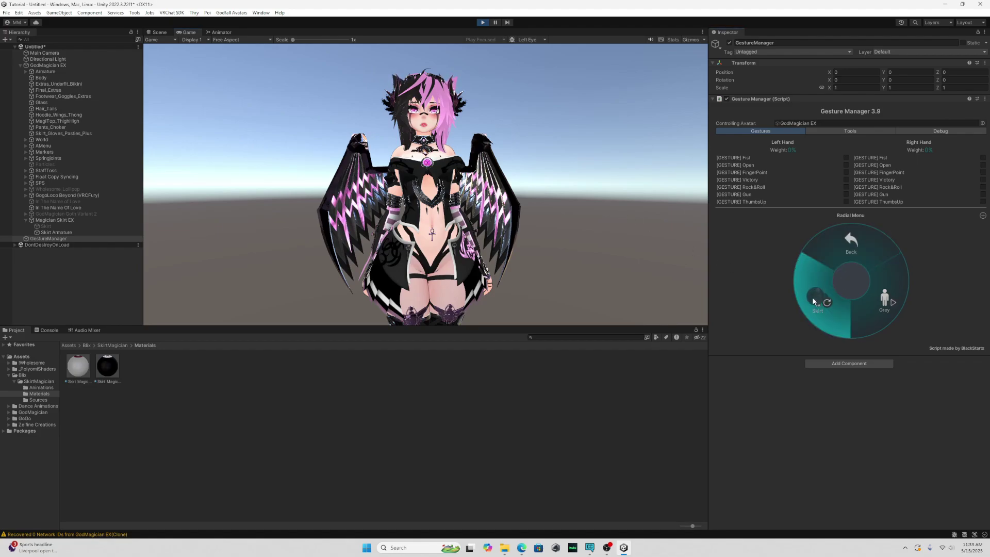
pyautogui.click(822, 262)
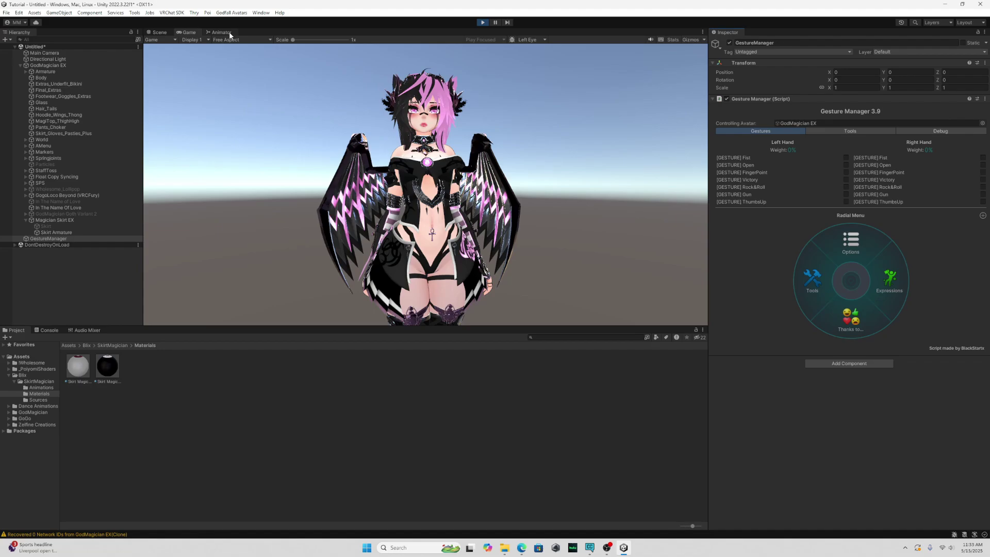
pyautogui.click(172, 13)
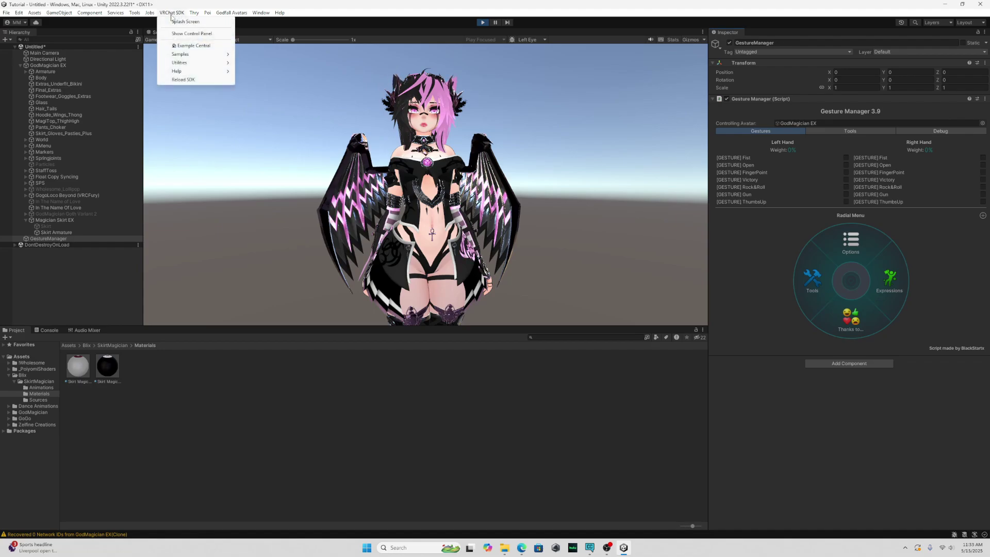
pyautogui.click(180, 22)
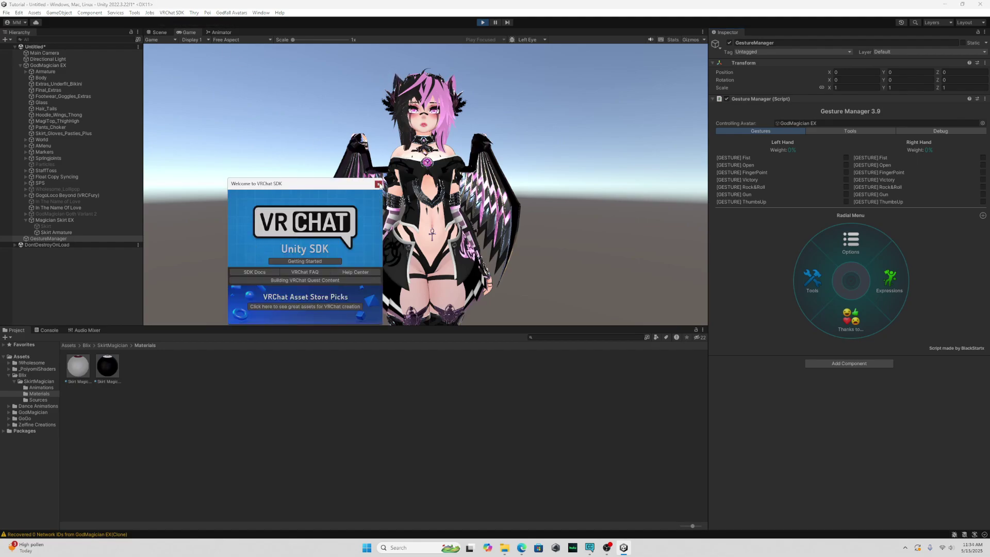
pyautogui.click(378, 185)
pyautogui.click(177, 14)
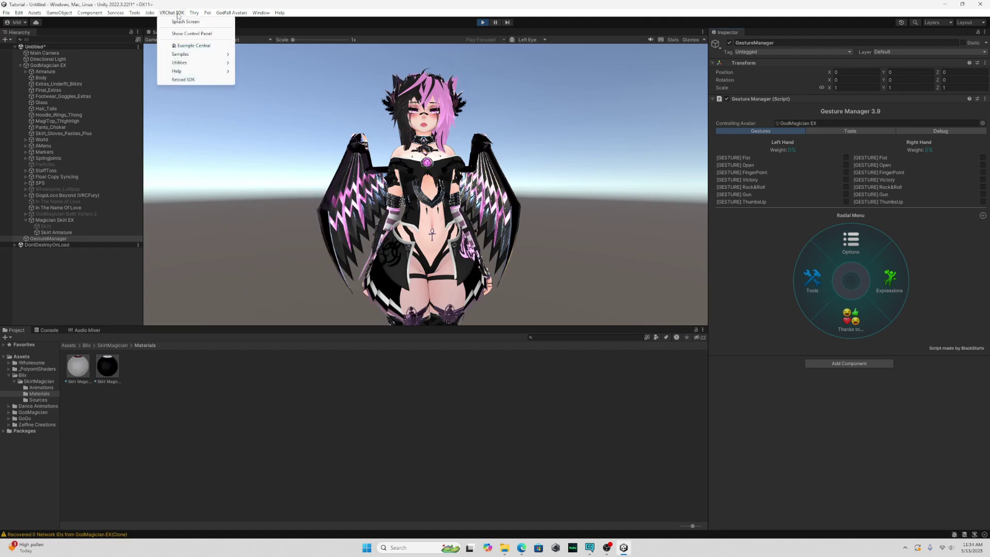
pyautogui.click(186, 33)
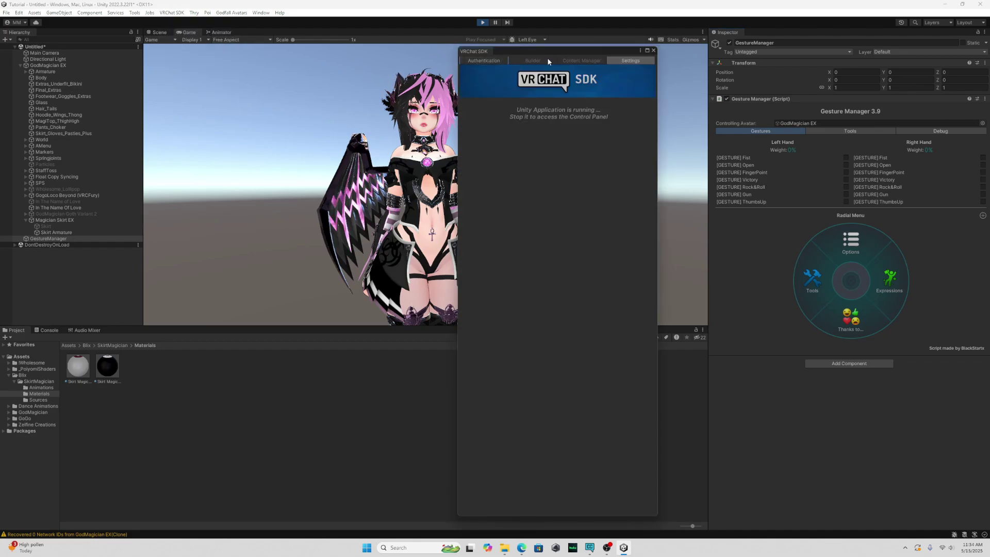
pyautogui.click(653, 50)
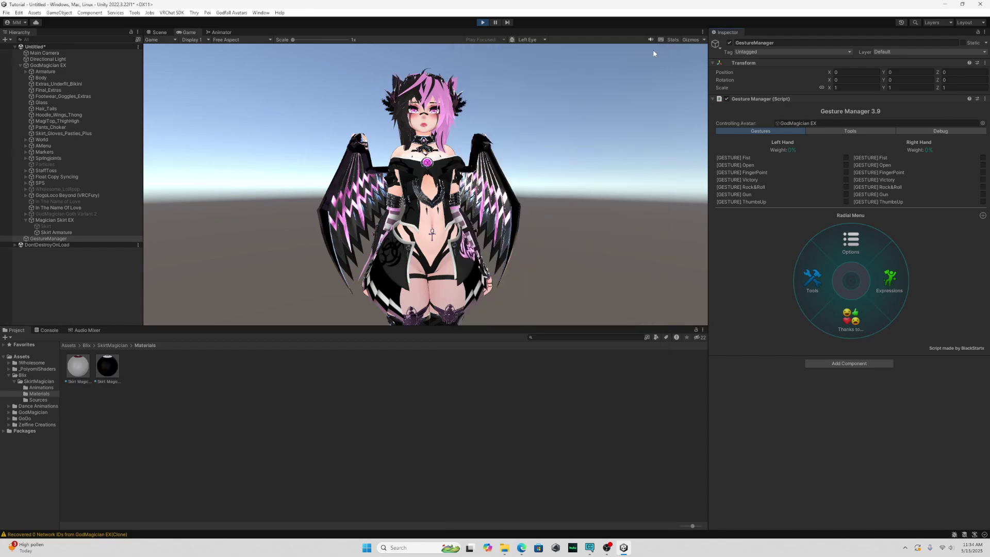
# Step: Exit play mode and open the VRChat SDK control panel's avatar Builder
pyautogui.click(482, 22)
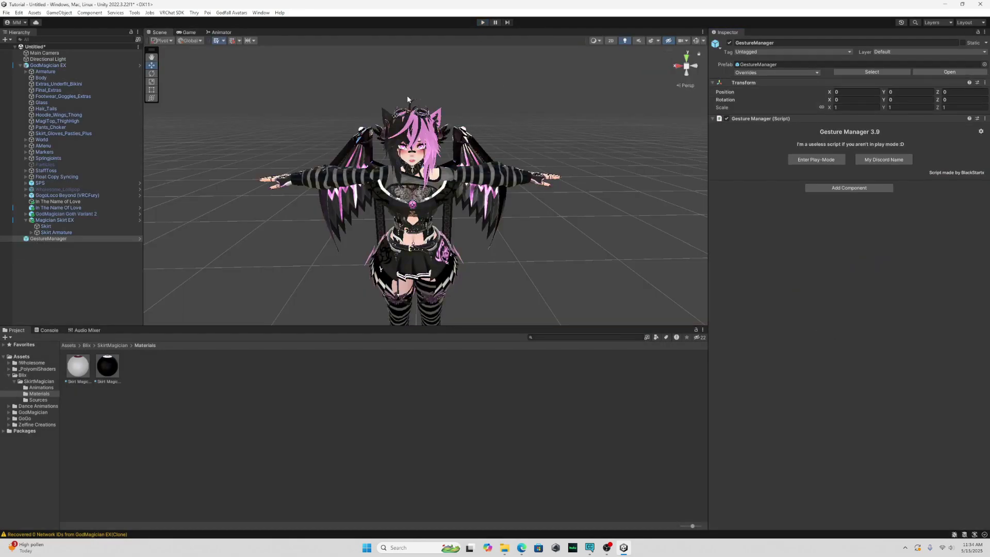
pyautogui.click(172, 12)
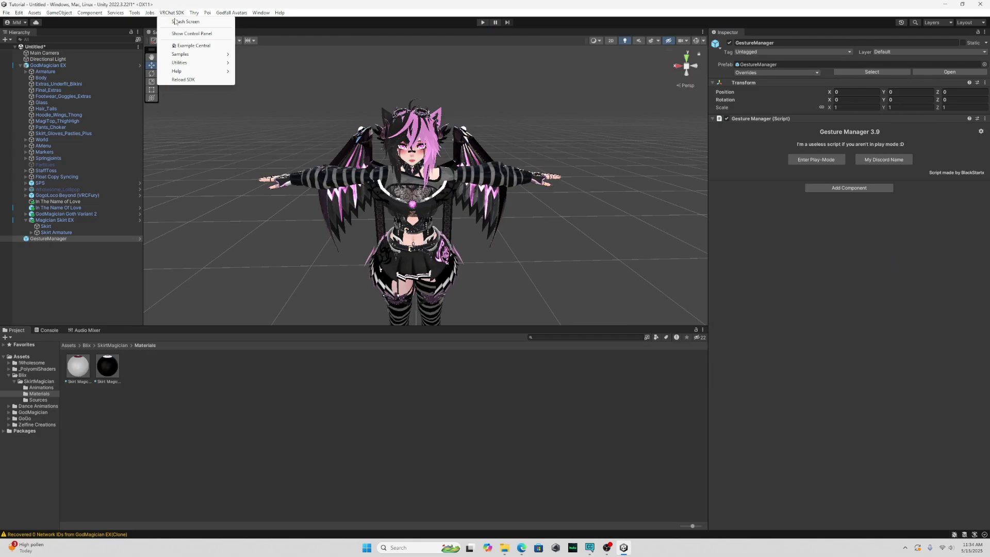
pyautogui.click(180, 20)
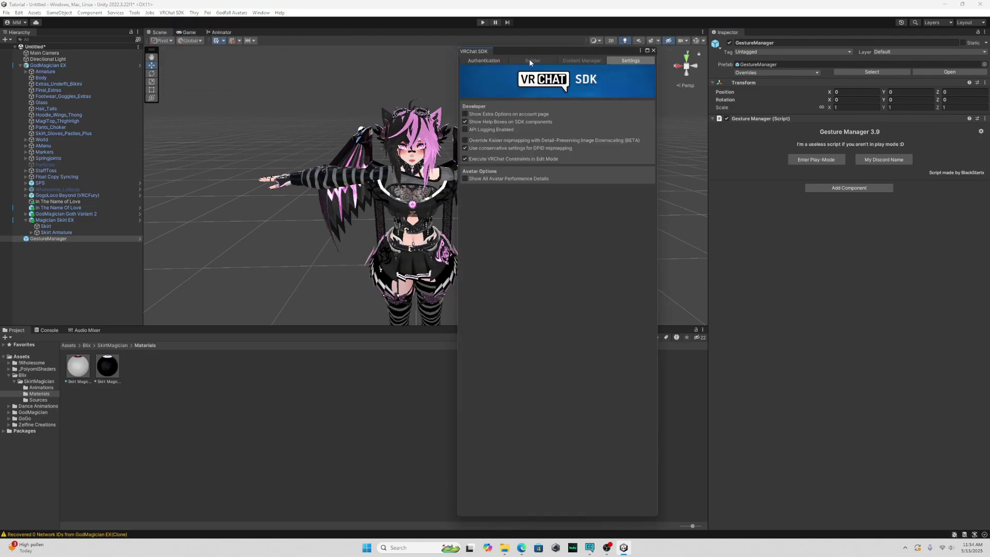
pyautogui.click(493, 62)
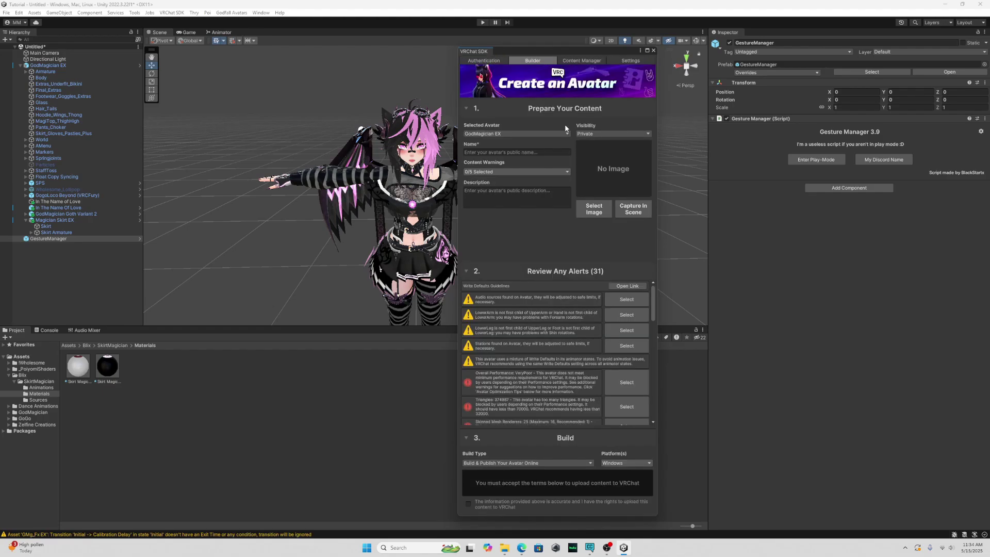
# Step: Name the avatar llhsg and apply the Sexually Suggestive and Adult Language and Themes content warnings
pyautogui.click(525, 150)
pyautogui.write('llhsg')
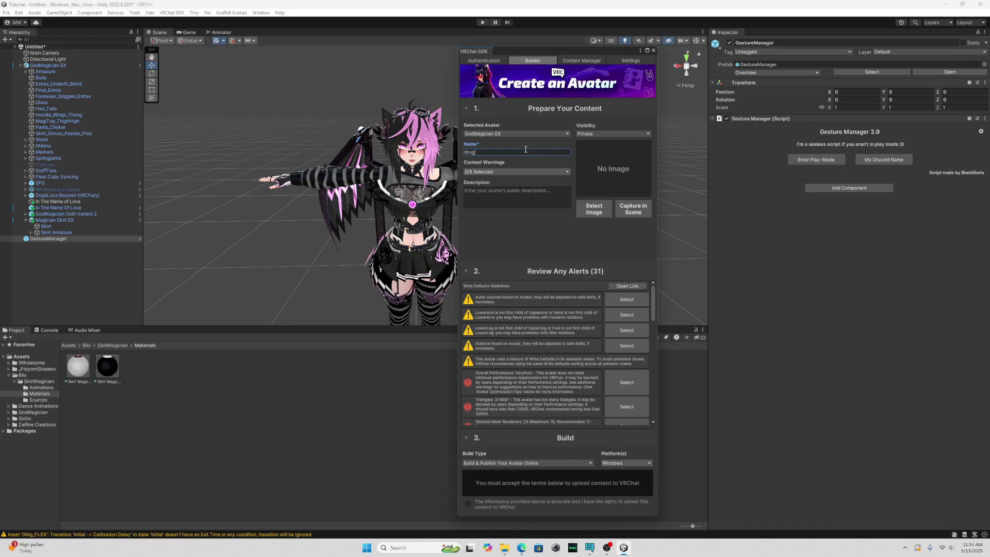
pyautogui.click(495, 171)
pyautogui.click(468, 181)
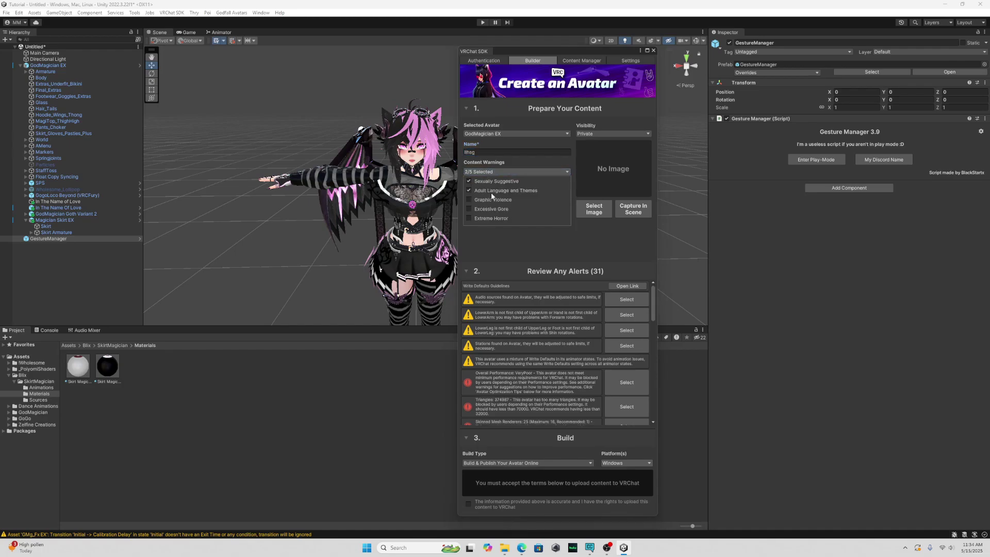
pyautogui.click(522, 223)
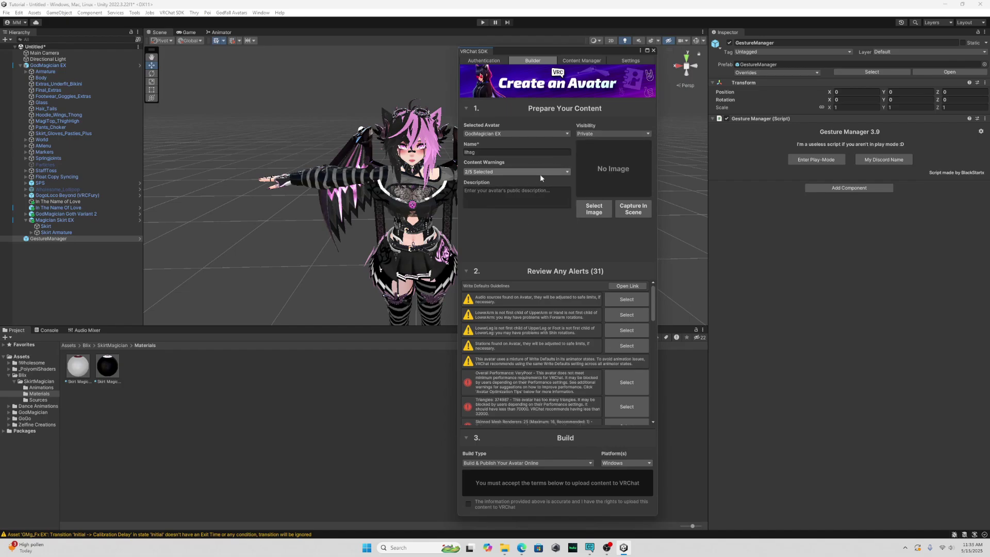
pyautogui.click(518, 172)
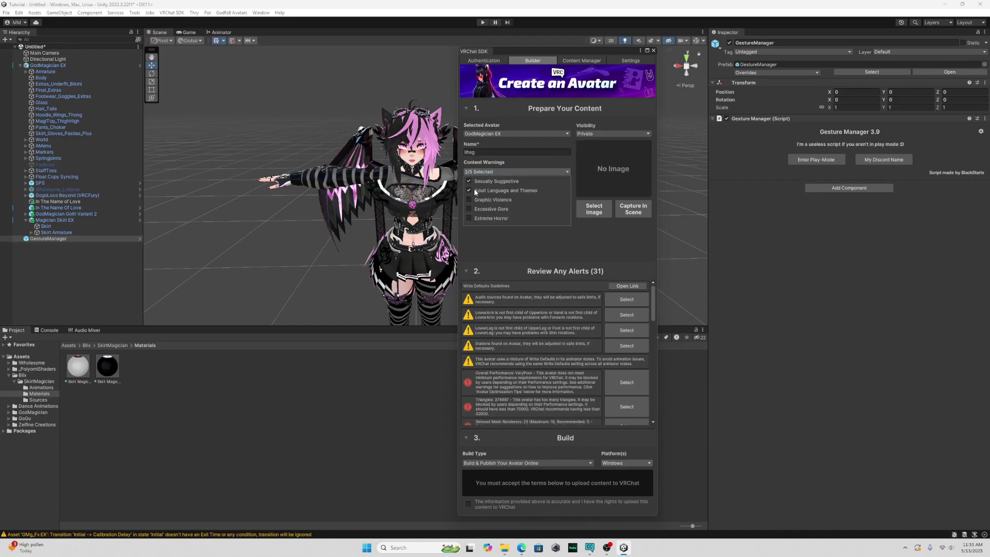
pyautogui.click(564, 240)
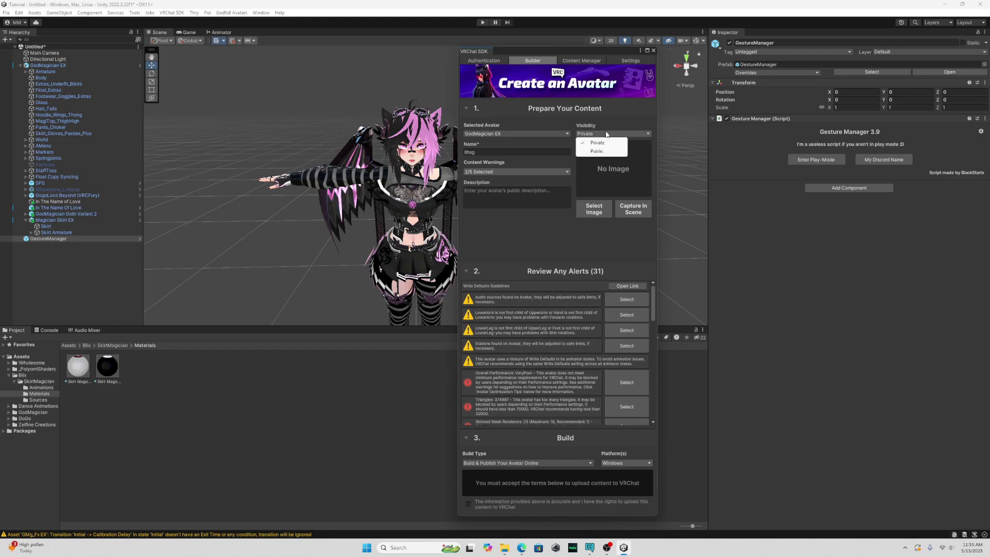
# Step: Check the avatar's visibility options and enter <3 as its description
pyautogui.click(612, 123)
pyautogui.click(525, 200)
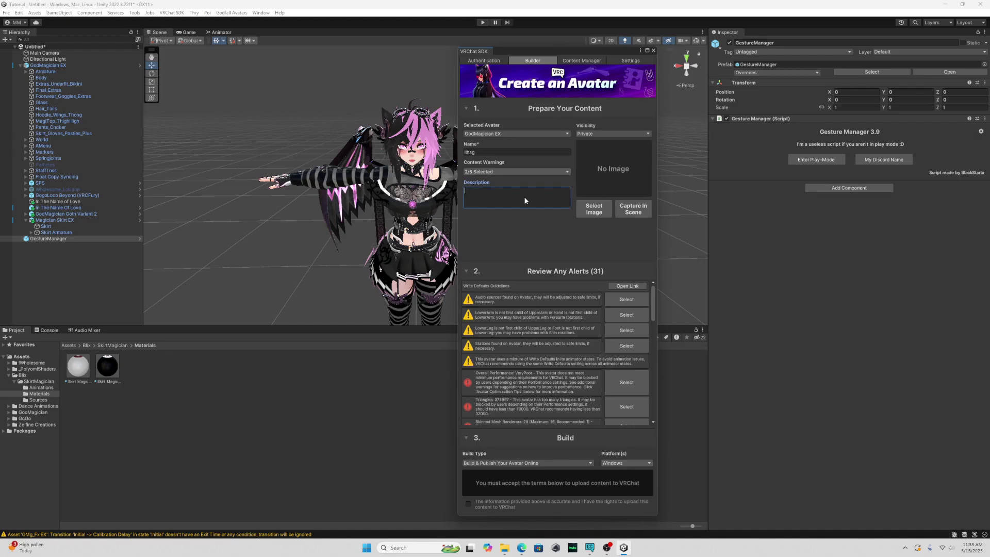
pyautogui.write('<3')
pyautogui.click(554, 223)
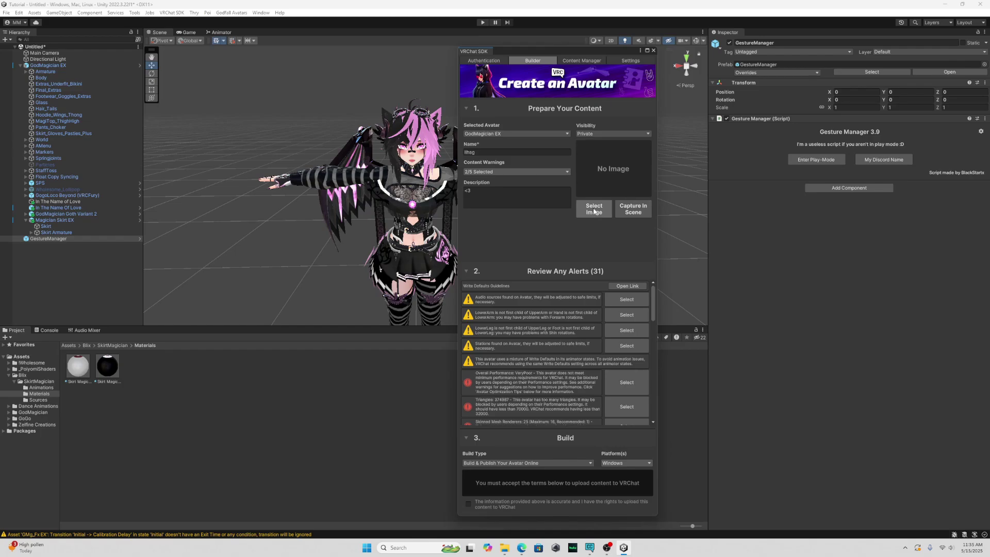
# Step: Capture the avatar's thumbnail from the scene view with Fill Background enabled and a plain dark background color
pyautogui.click(629, 209)
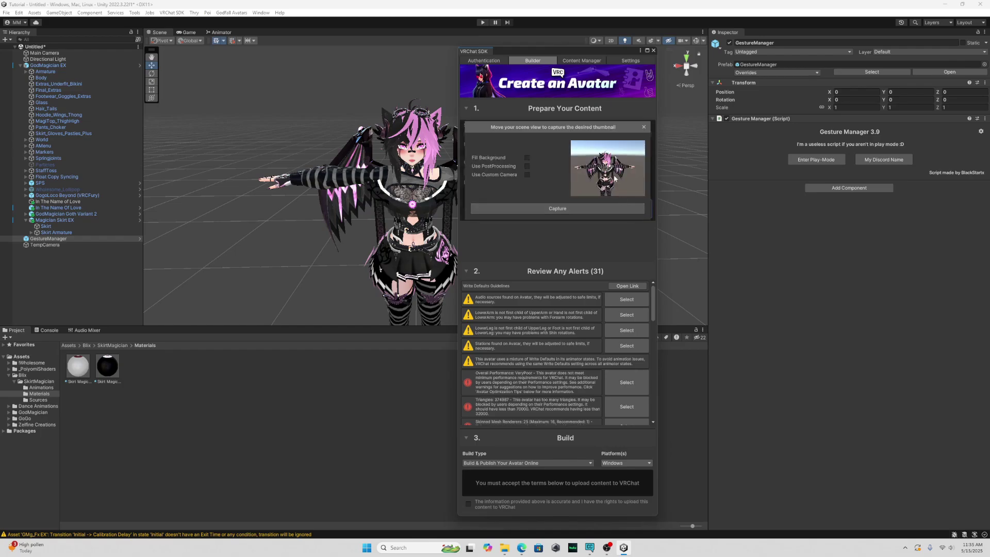
pyautogui.click(527, 157)
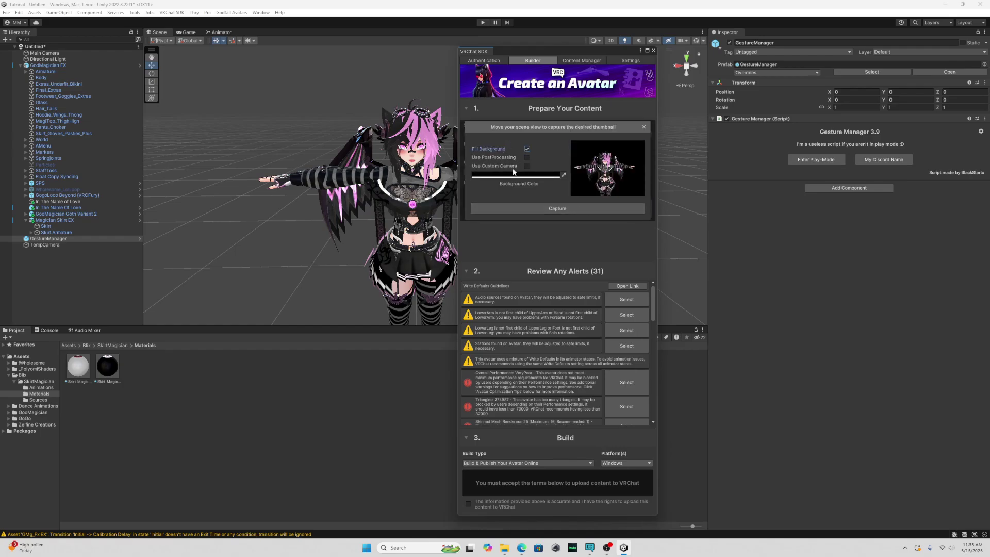
pyautogui.click(515, 175)
pyautogui.click(600, 167)
pyautogui.click(559, 208)
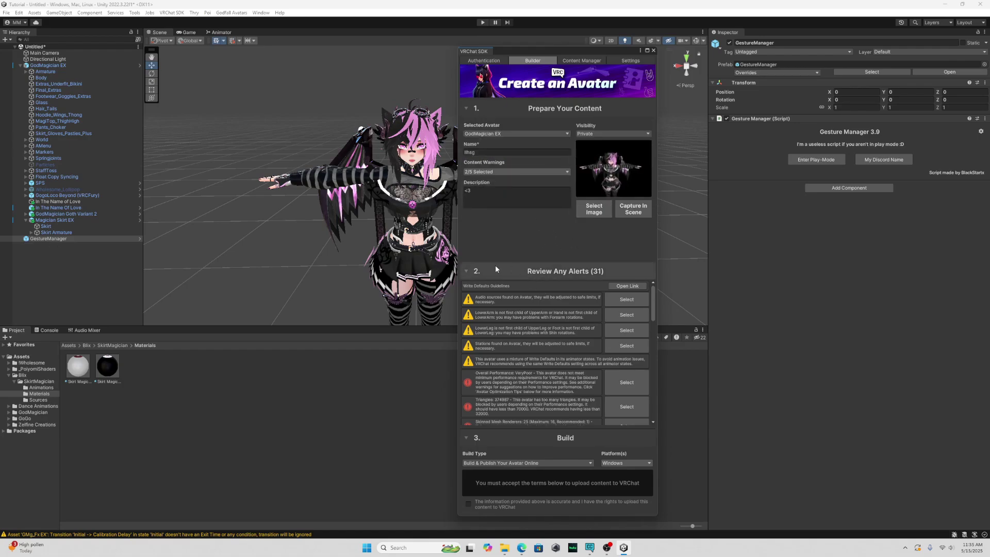
# Step: Review the full list of avatar alerts, including the performance warnings and optimization notes
pyautogui.scroll(-3, 521, 299)
pyautogui.scroll(-10, 524, 310)
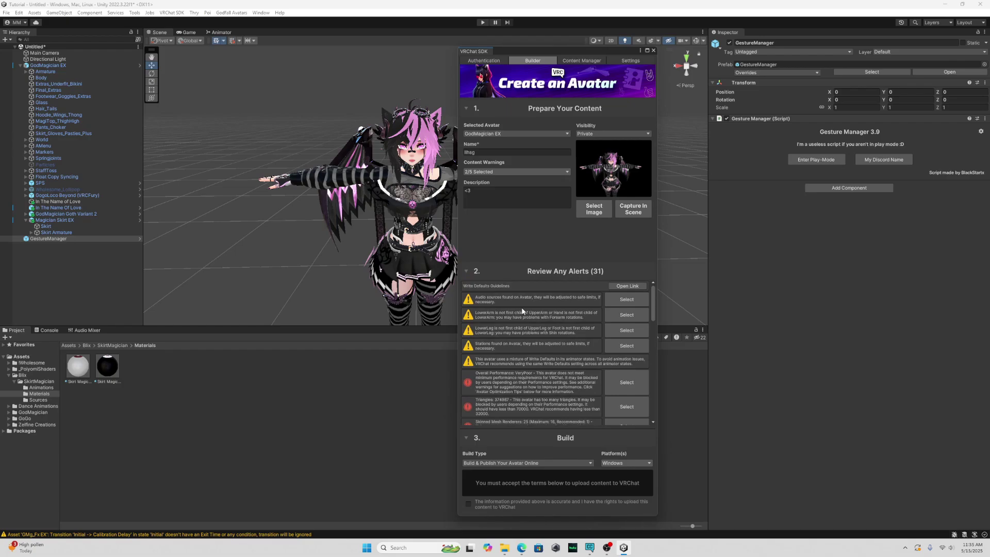
pyautogui.scroll(10, 499, 307)
pyautogui.scroll(-1, 514, 383)
pyautogui.scroll(-8, 509, 374)
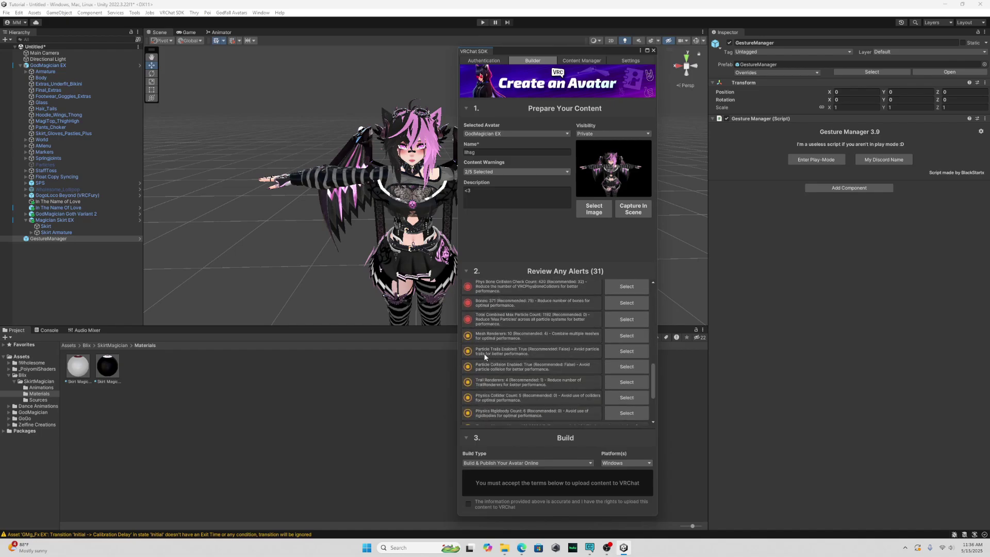
pyautogui.scroll(-4, 484, 357)
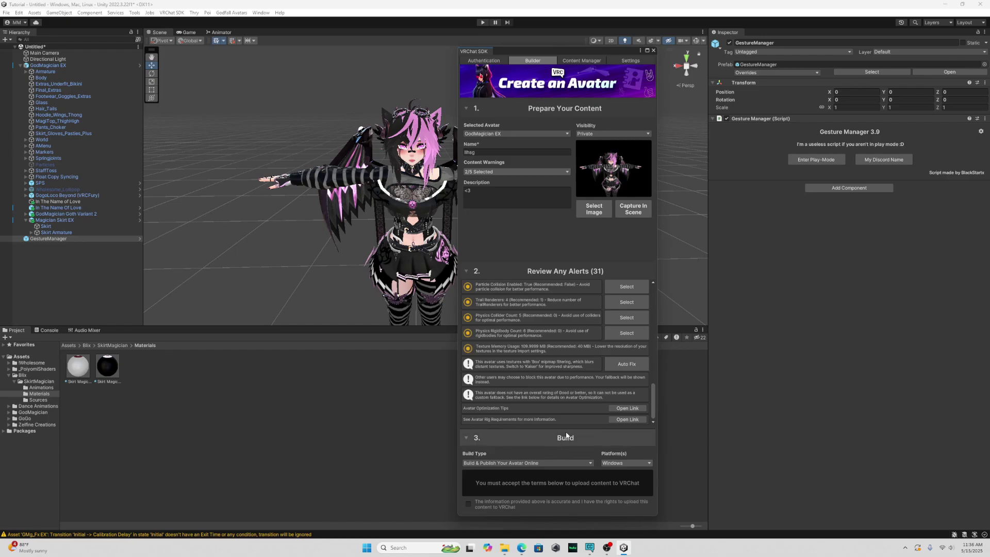
# Step: Keep the build type Build & Publish Your Avatar Online for Windows and accept the content rights terms
pyautogui.click(524, 464)
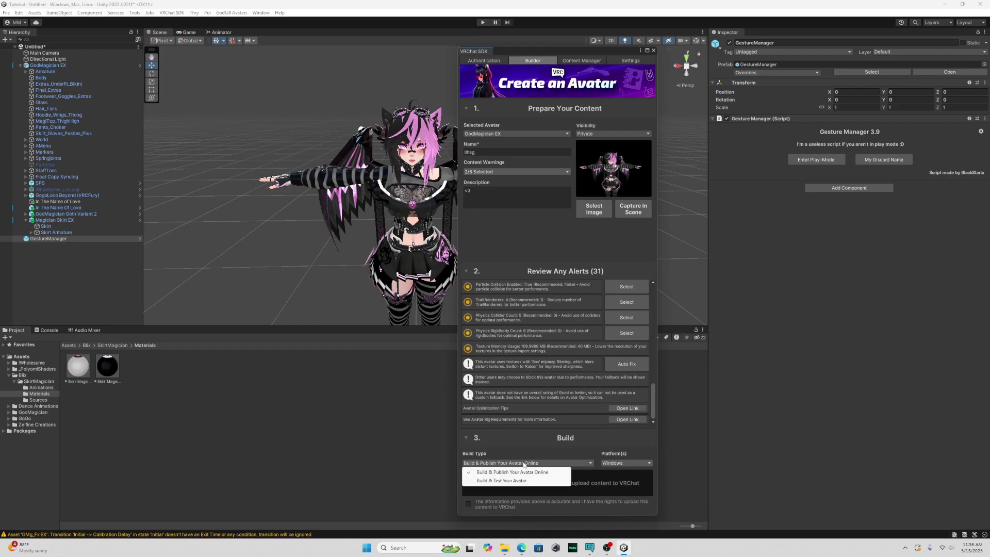
pyautogui.click(521, 447)
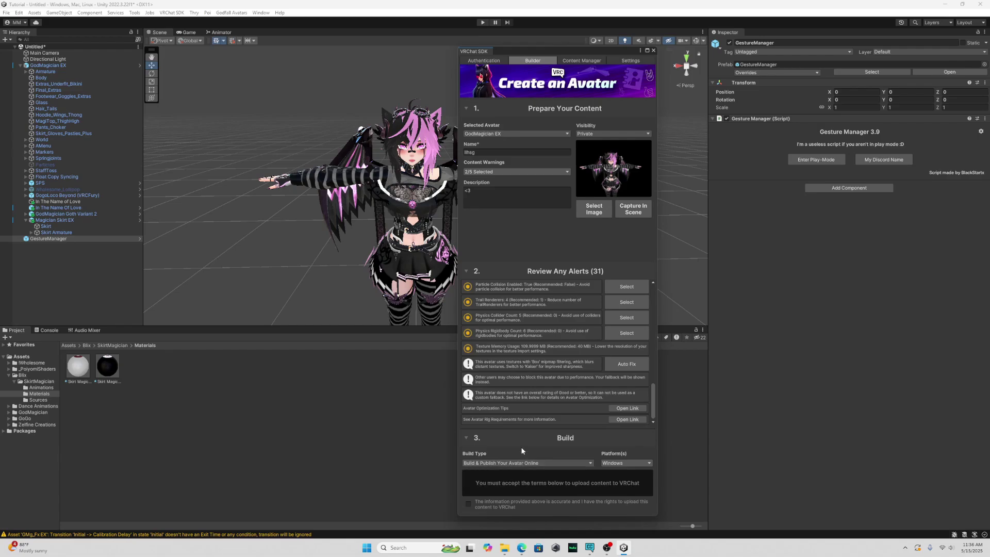
pyautogui.click(624, 463)
pyautogui.click(621, 471)
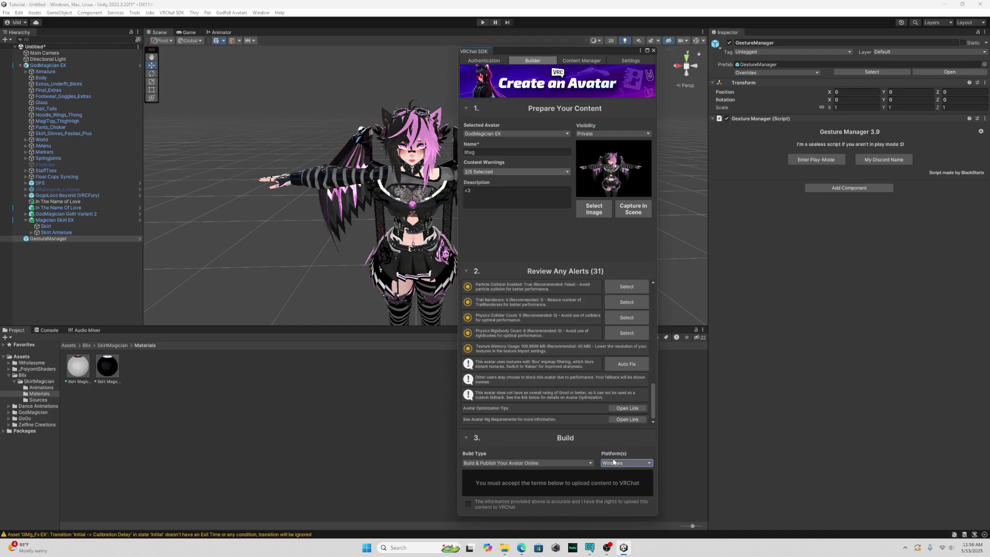
pyautogui.click(469, 504)
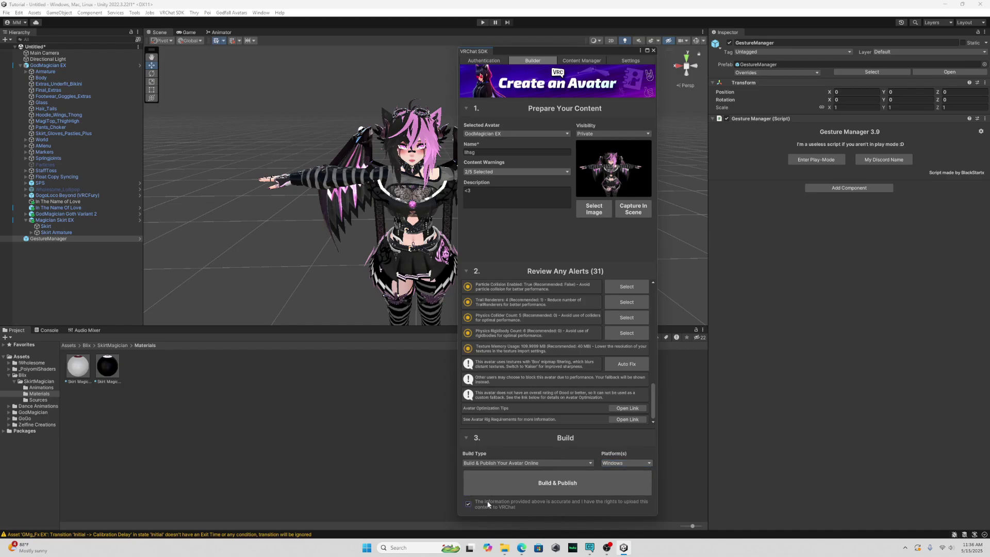